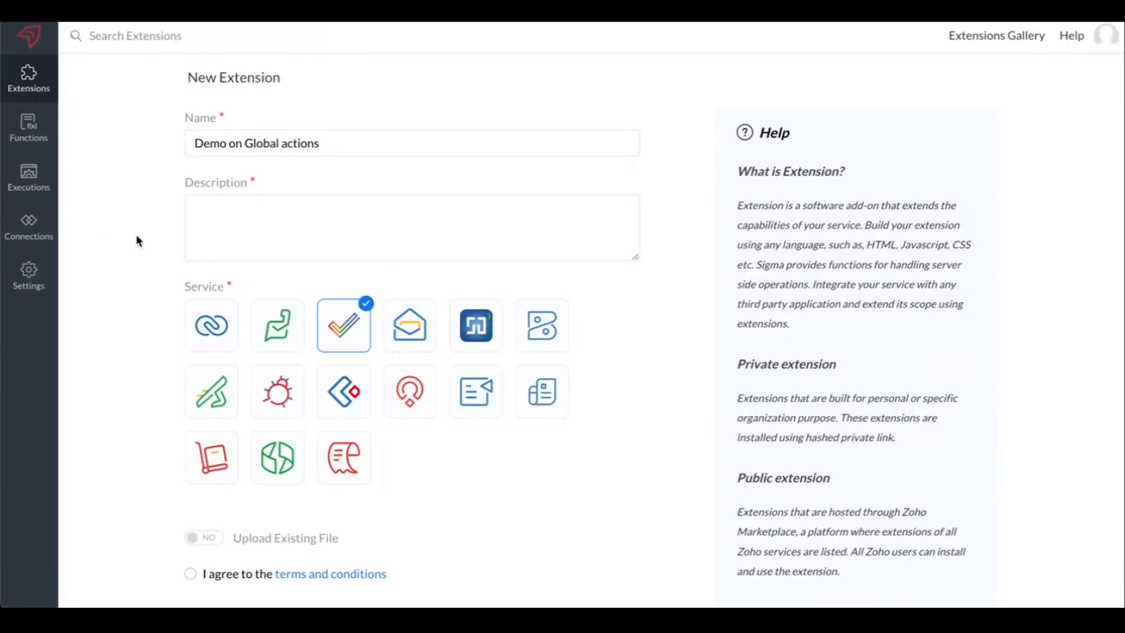
# Enter "Demo on Global fields and Install actions" as the new extension's description.
pyautogui.click(260, 244)
pyautogui.write('D')
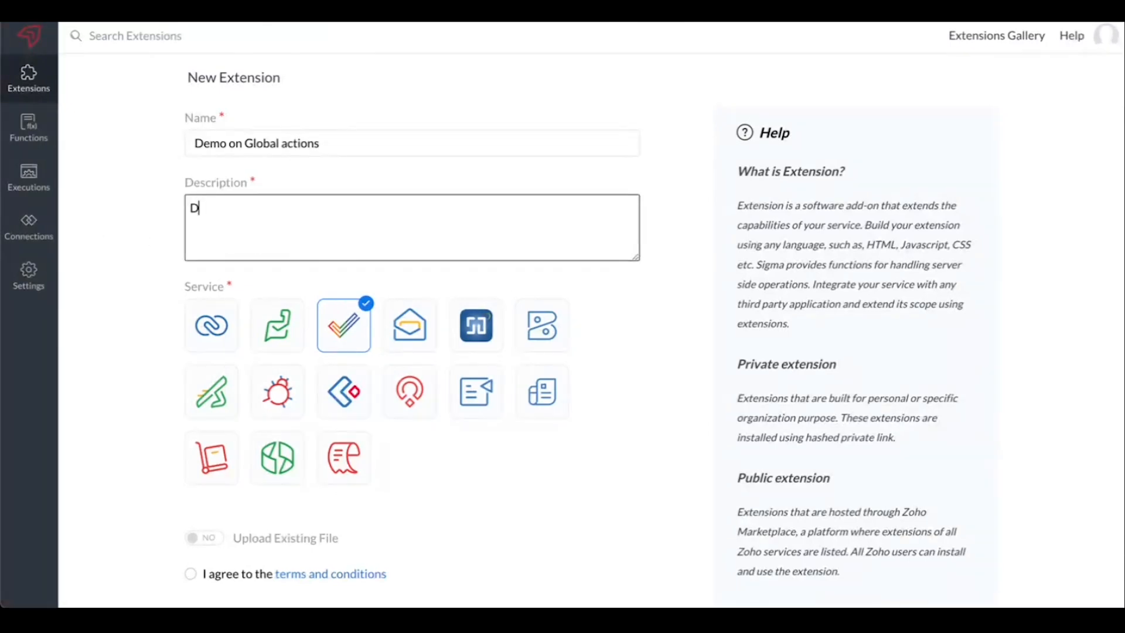
pyautogui.write('emo on Global fields and Install actions')
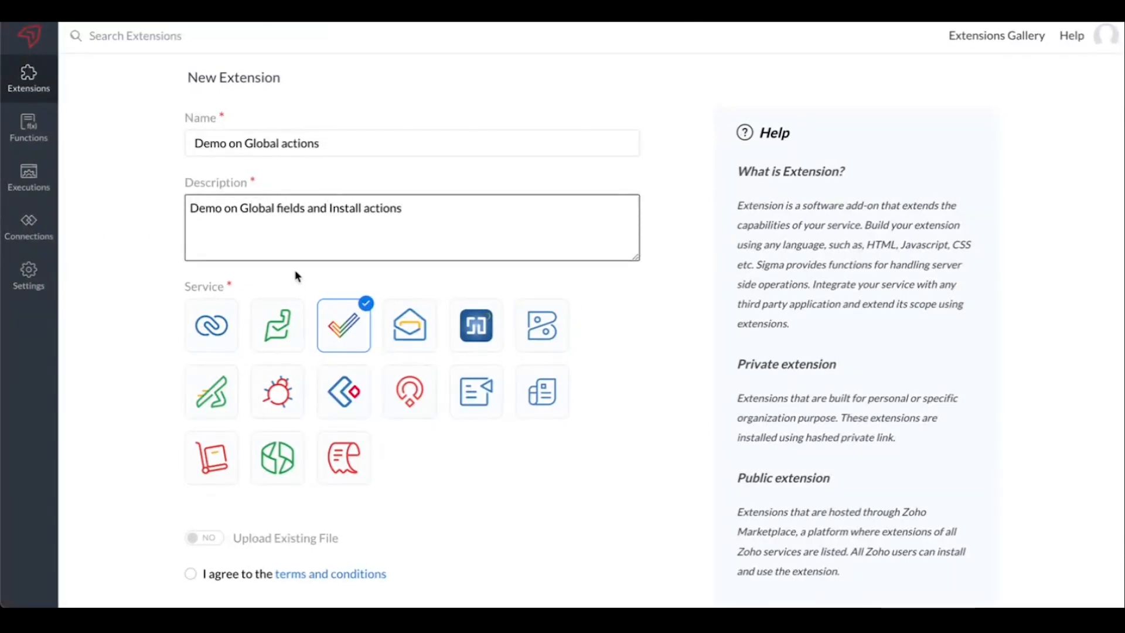
pyautogui.click(607, 329)
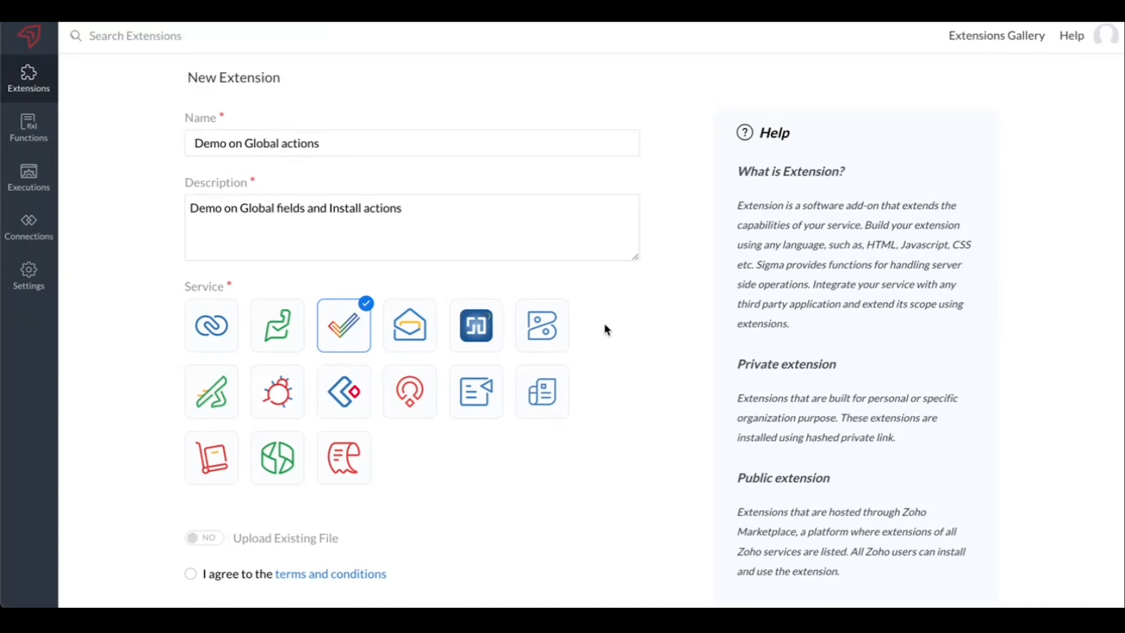
pyautogui.click(582, 243)
pyautogui.click(595, 292)
# Choose Zoho Books as the service, agree to the terms and conditions, and create the extension.
pyautogui.click(540, 316)
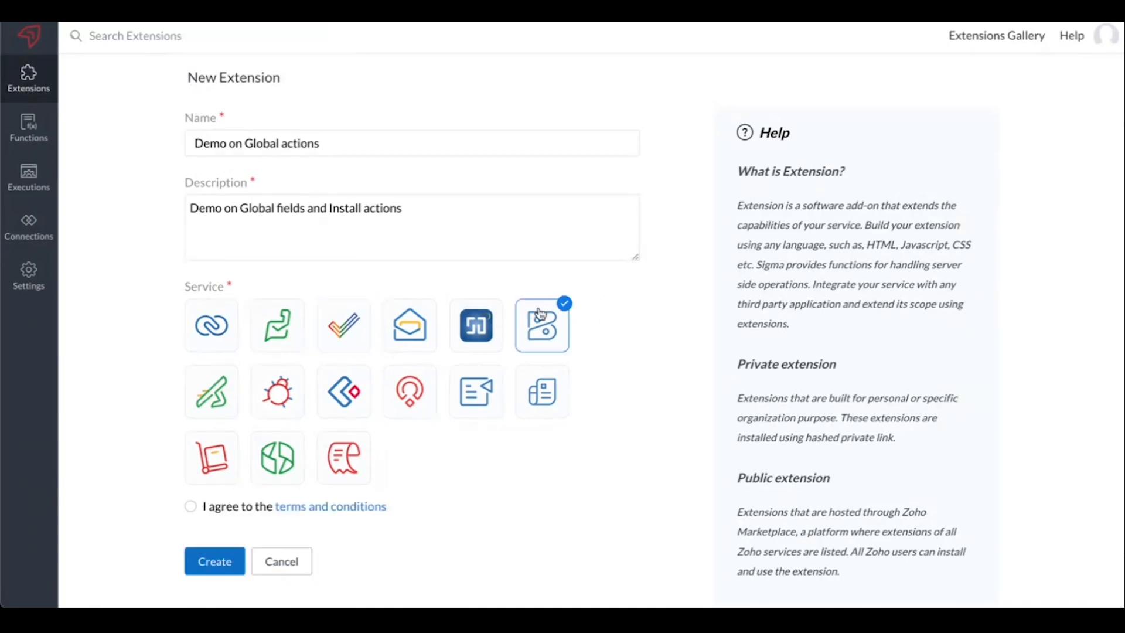
pyautogui.scroll(-1, 547, 454)
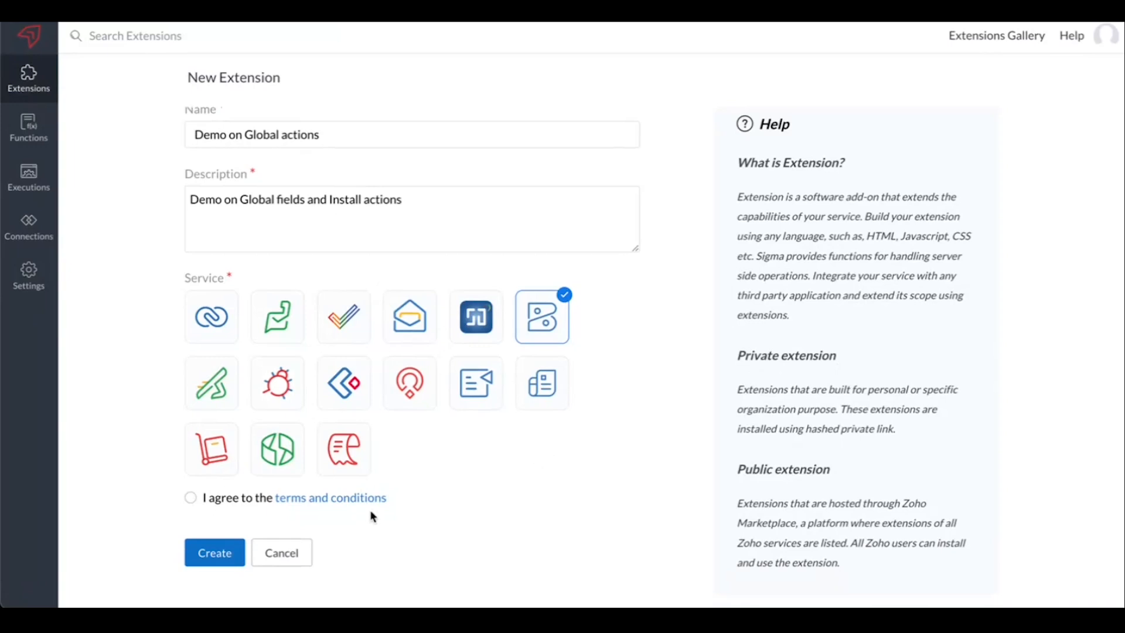
pyautogui.click(191, 498)
pyautogui.click(211, 551)
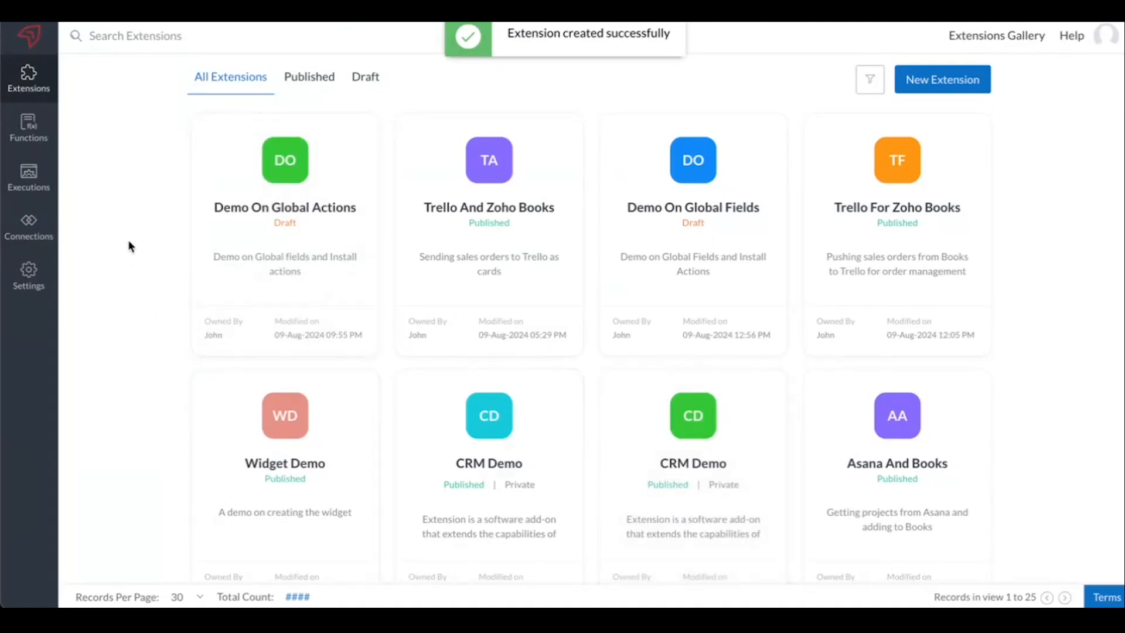
# Open the Demo On Global Actions extension for editing and go to its global fields configuration.
pyautogui.moveTo(234, 290)
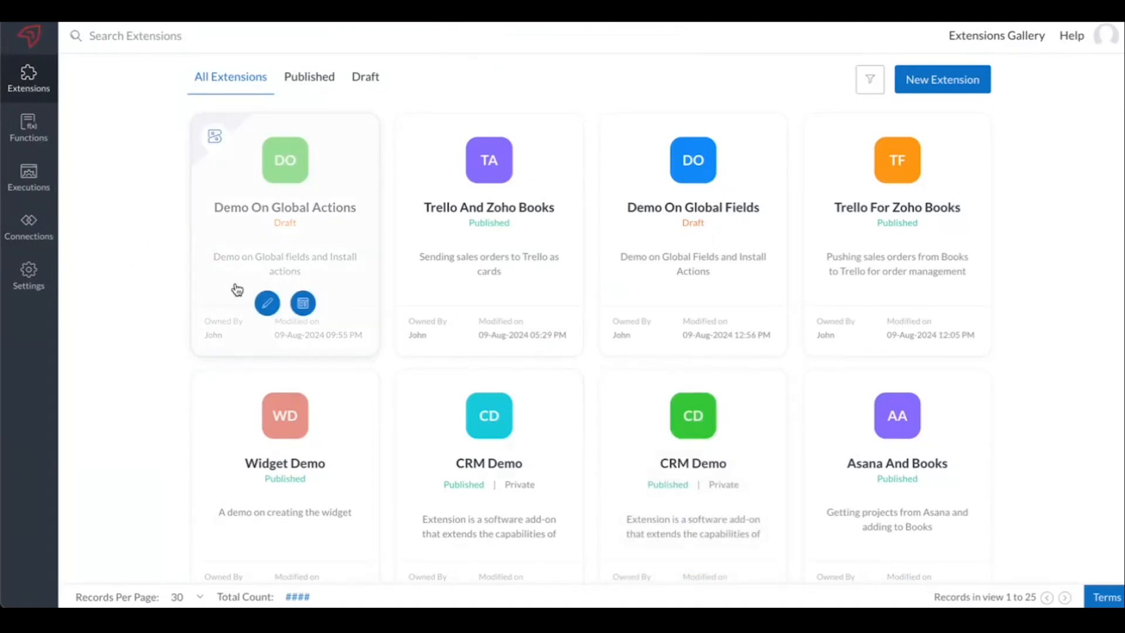
pyautogui.click(265, 304)
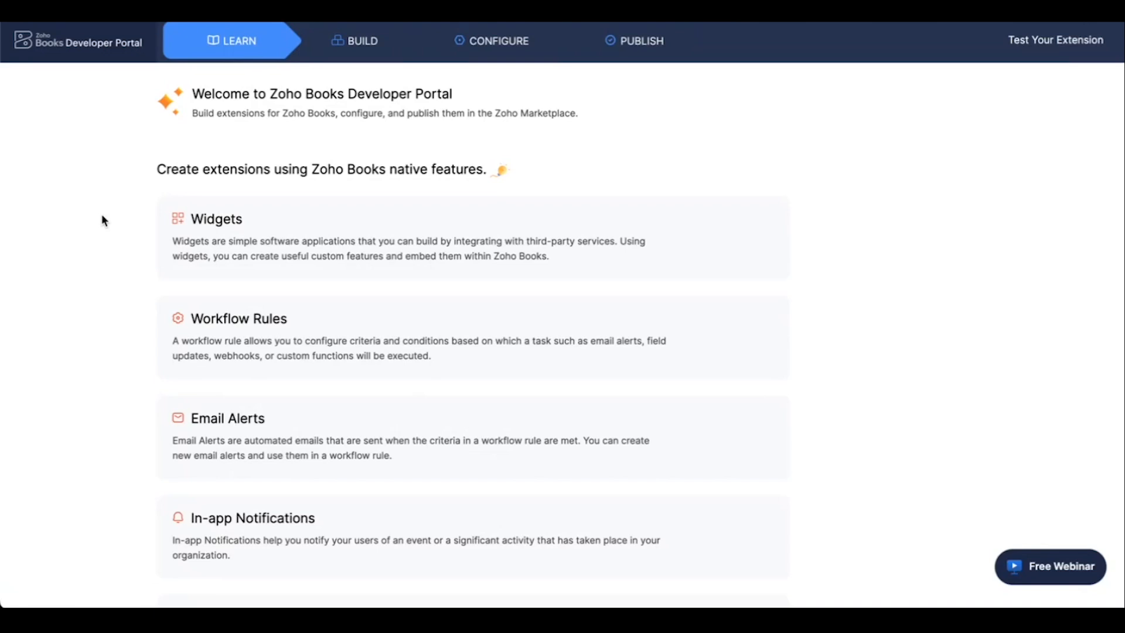
pyautogui.click(322, 56)
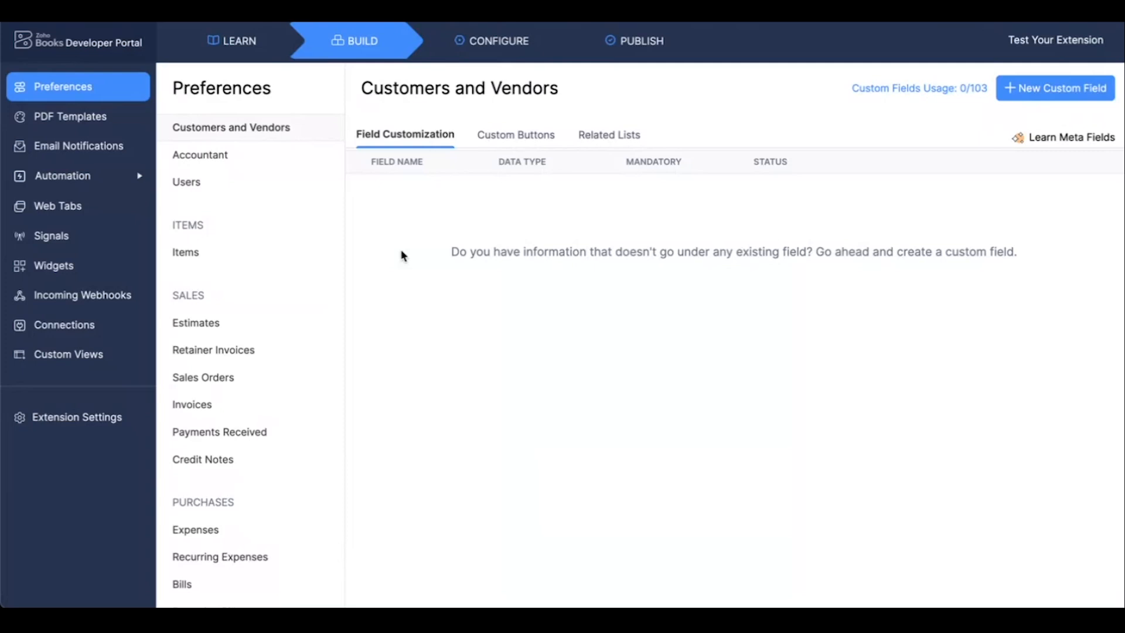
pyautogui.click(482, 52)
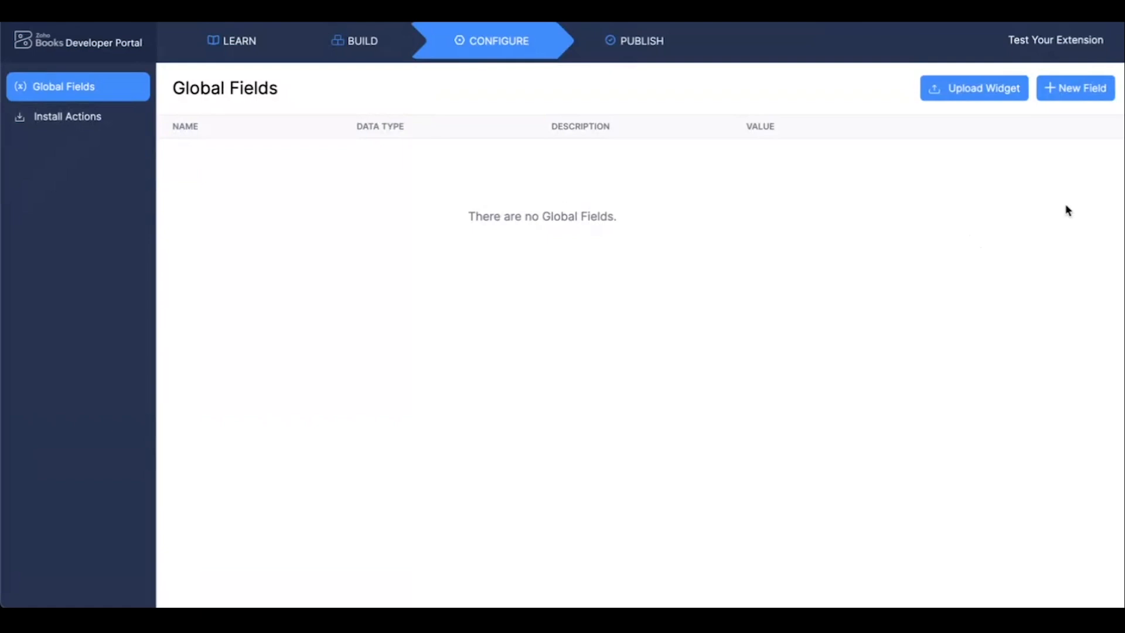
# Start a new global field named "Demo" with the description "Demo on global field".
pyautogui.click(1077, 100)
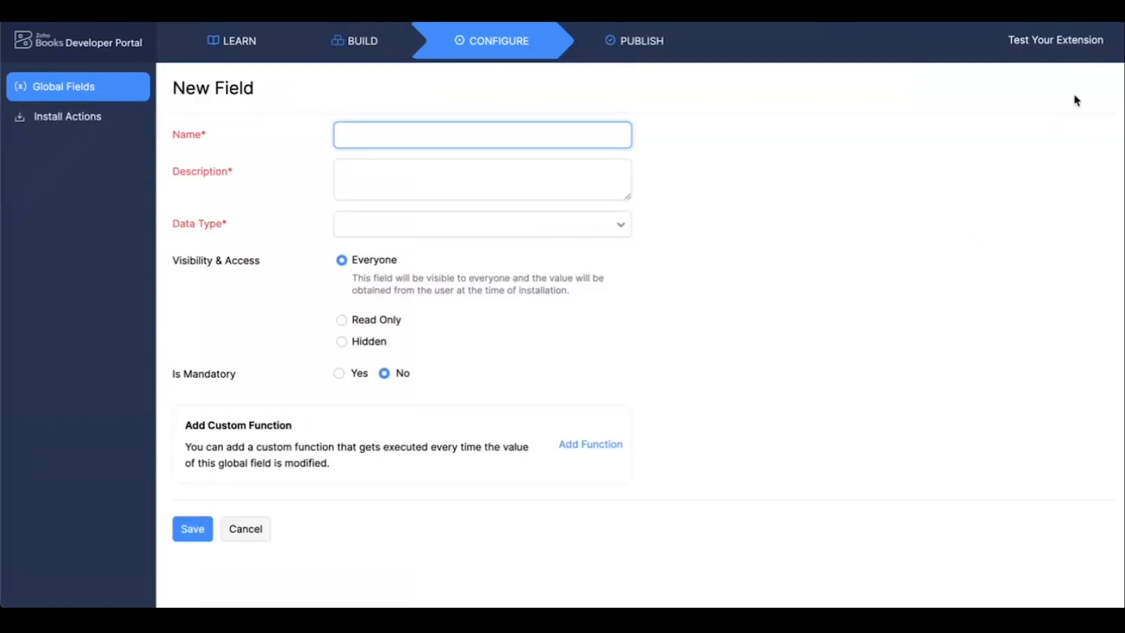
pyautogui.click(281, 204)
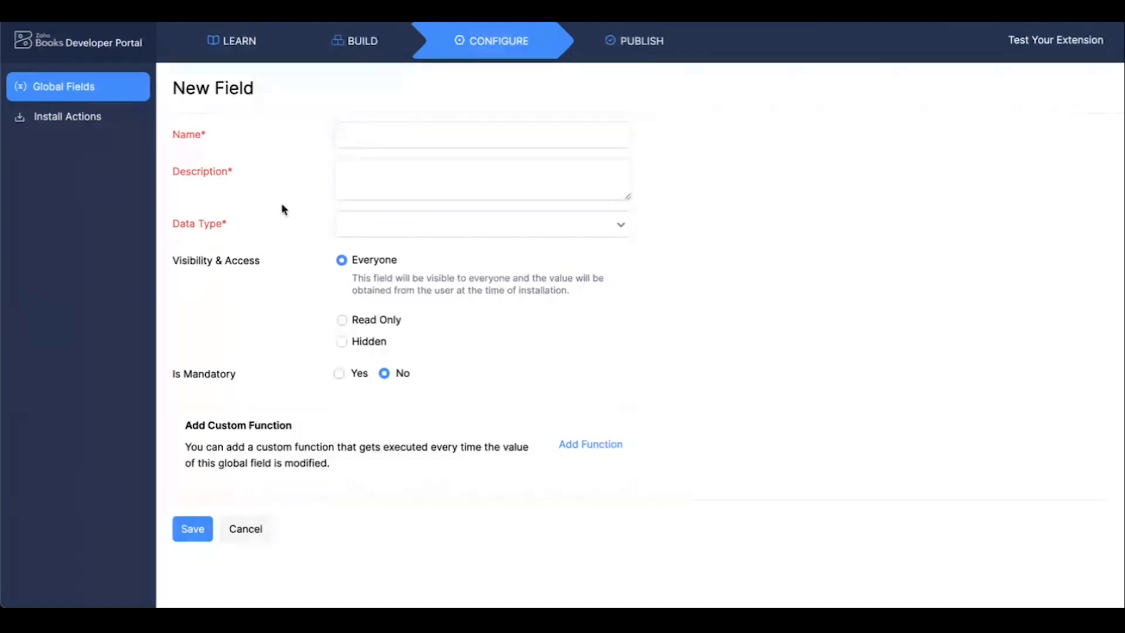
pyautogui.click(335, 168)
pyautogui.click(359, 133)
pyautogui.write('Demo')
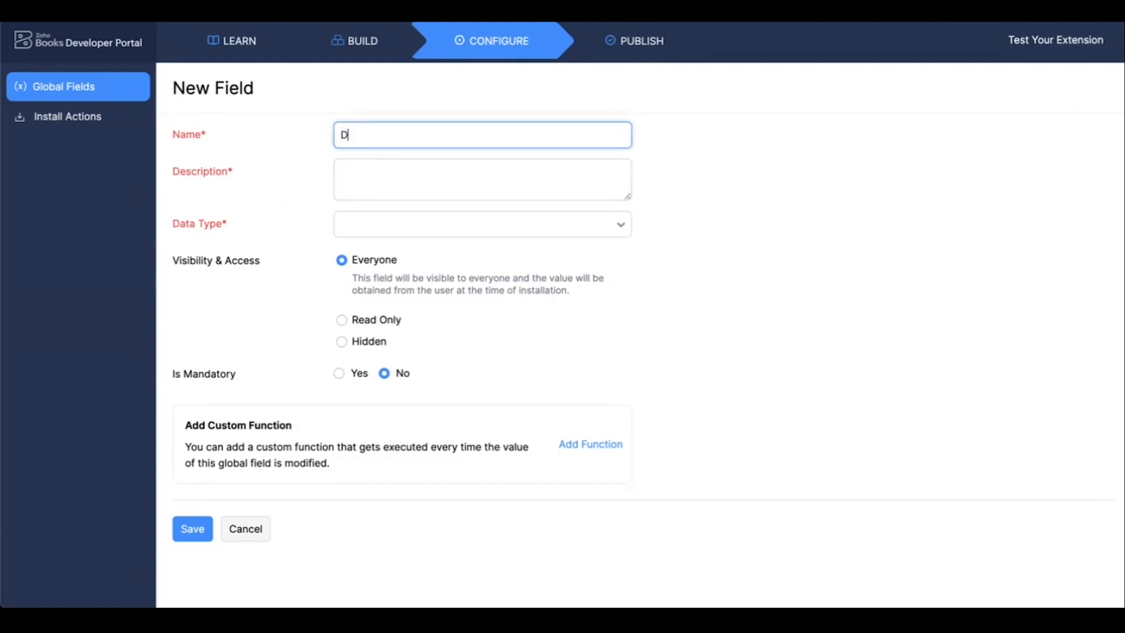
pyautogui.click(287, 263)
pyautogui.click(346, 189)
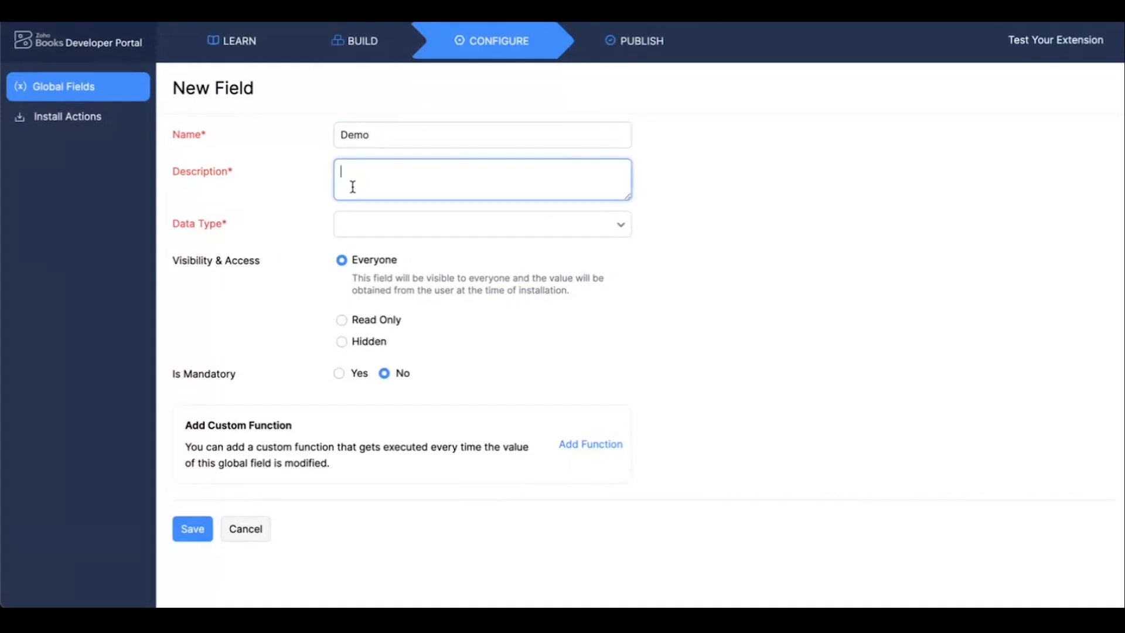
pyautogui.write('Demo on global field')
pyautogui.click(654, 264)
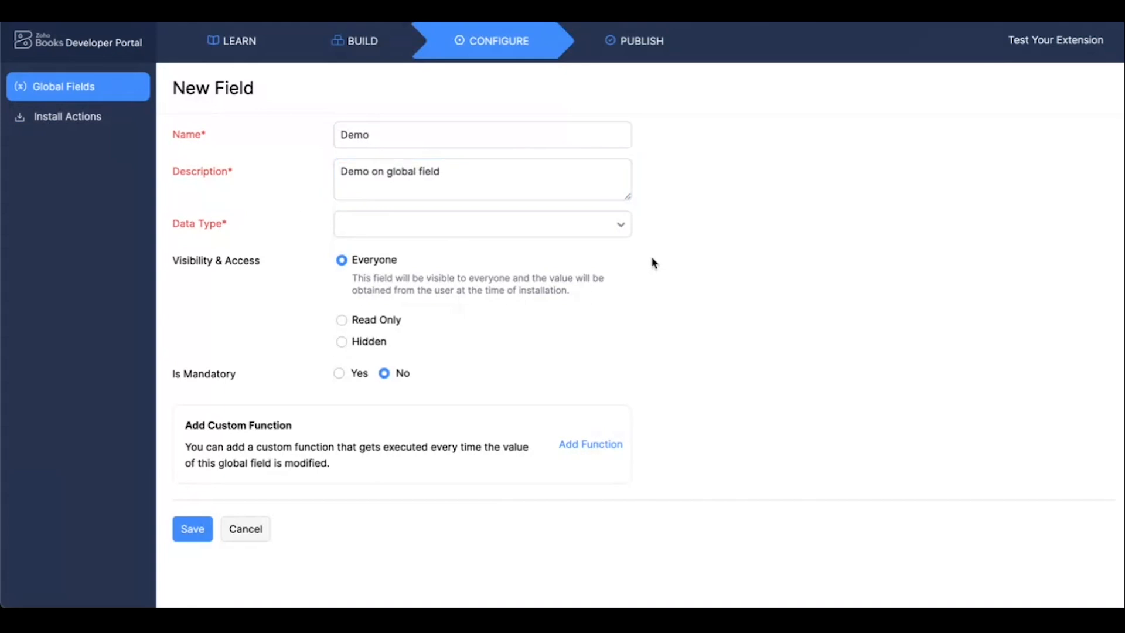
# Set the new global field's data type to Text Box (Single Line), leaving the default value empty.
pyautogui.click(599, 231)
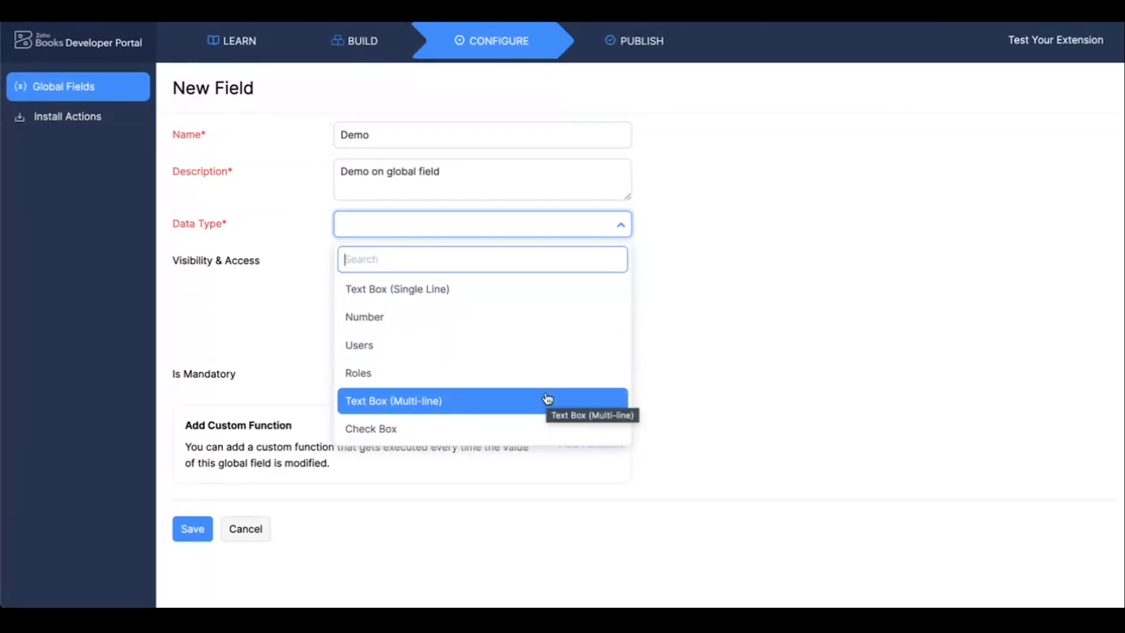
pyautogui.click(519, 300)
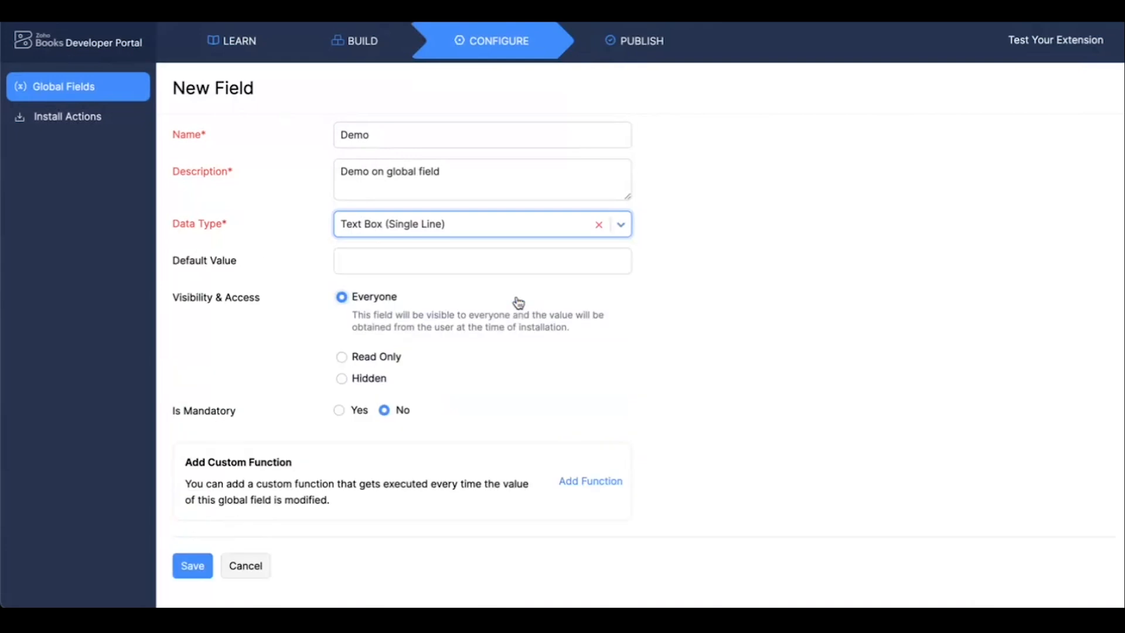
pyautogui.click(670, 297)
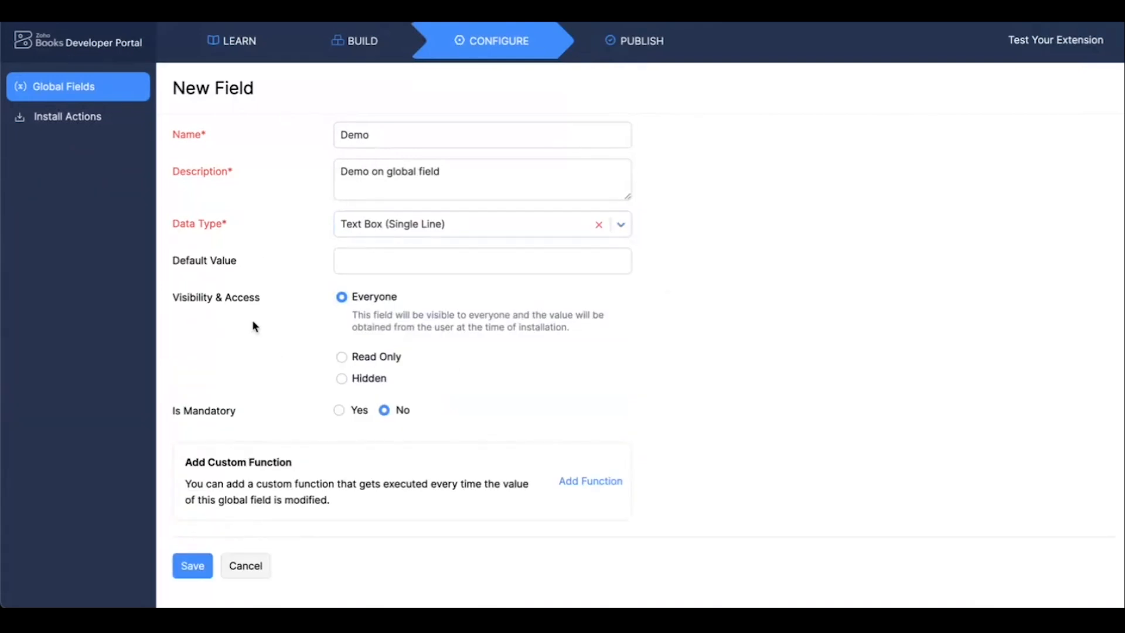
pyautogui.click(236, 272)
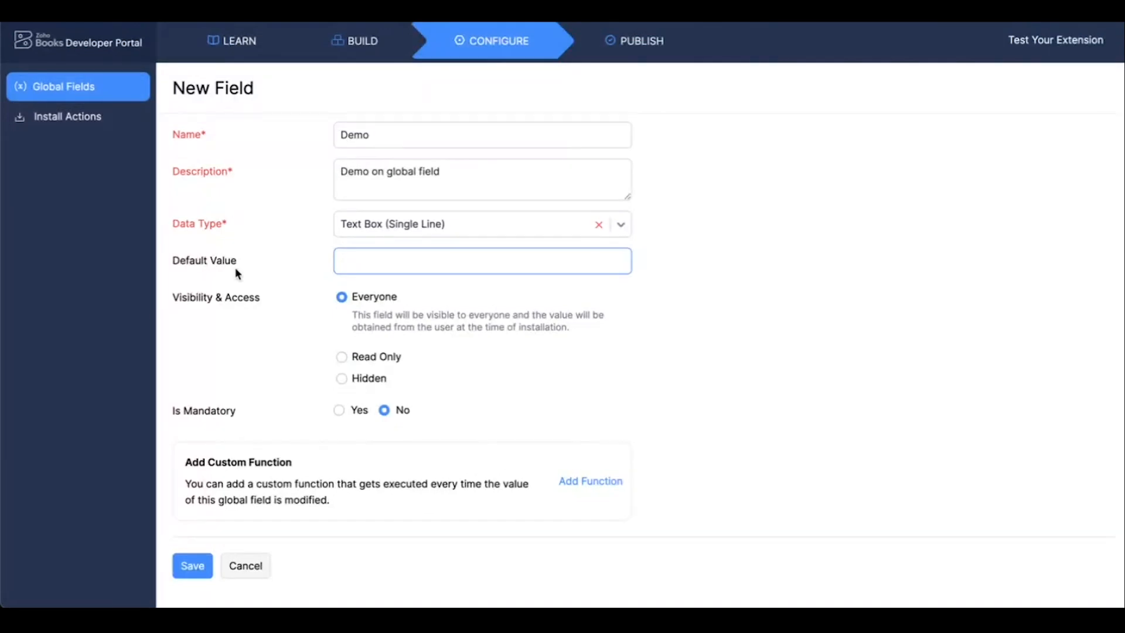
pyautogui.click(349, 264)
pyautogui.click(251, 346)
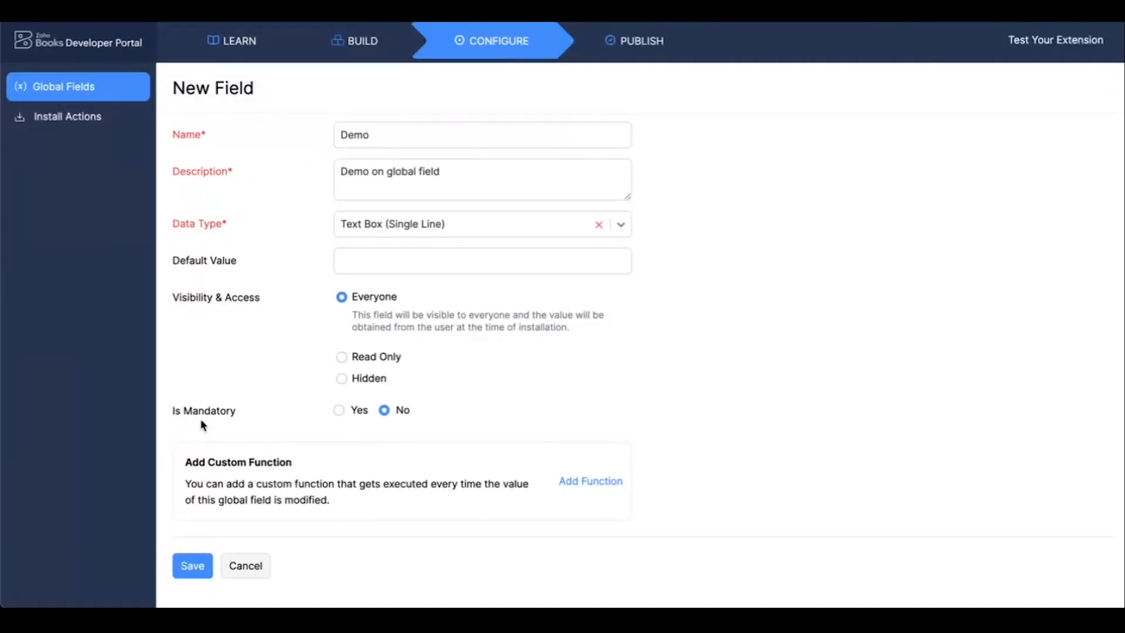
# Make the Demo global field mandatory and save it.
pyautogui.click(340, 412)
pyautogui.scroll(-1, 261, 406)
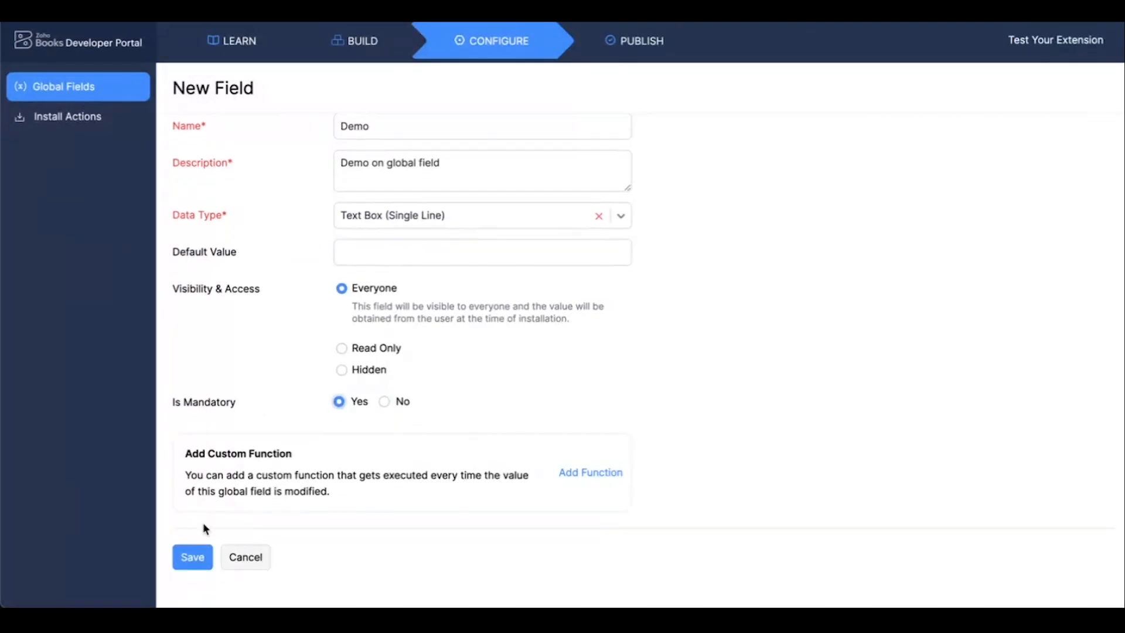
pyautogui.click(192, 557)
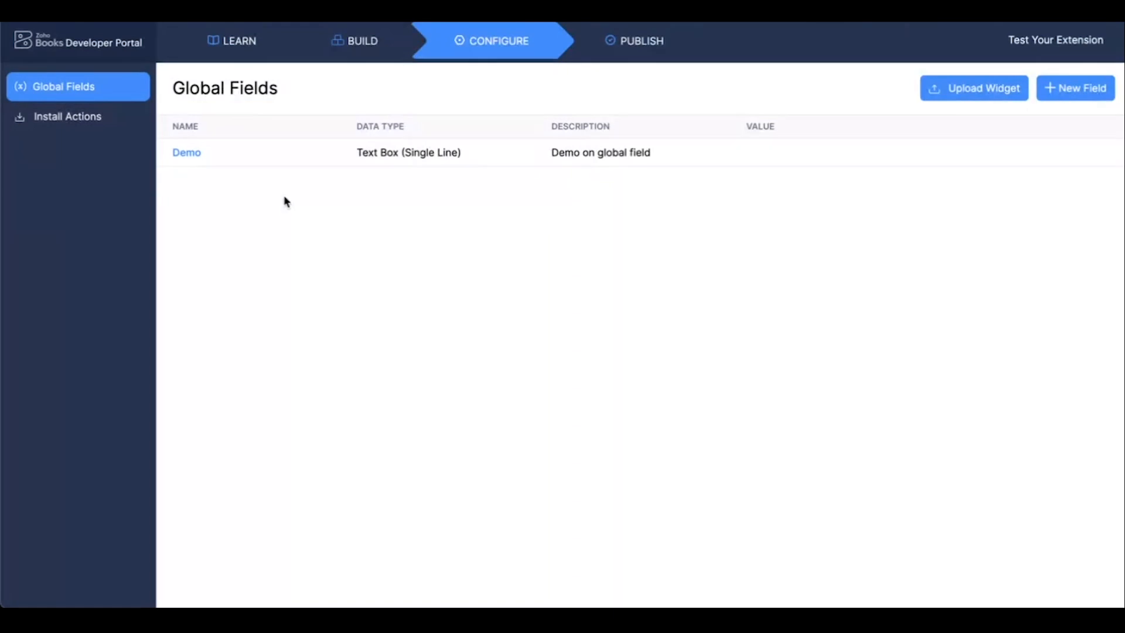
# Open the Demo global field, examine its placeholder and custom function option, and close it without saving.
pyautogui.click(187, 153)
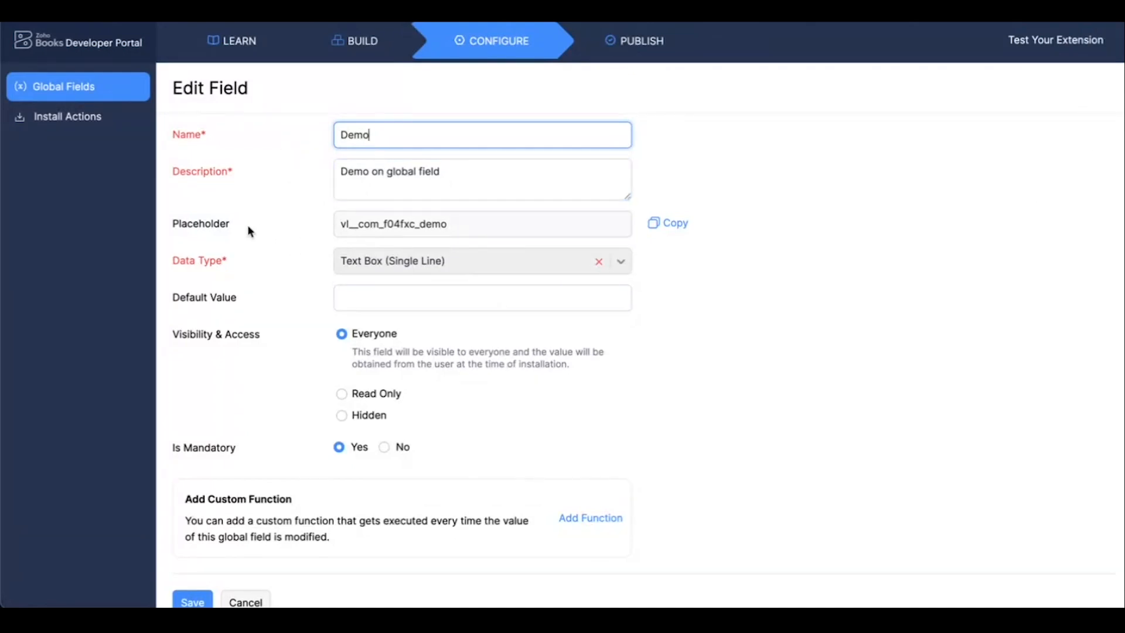
pyautogui.moveTo(174, 229); pyautogui.dragTo(237, 229)
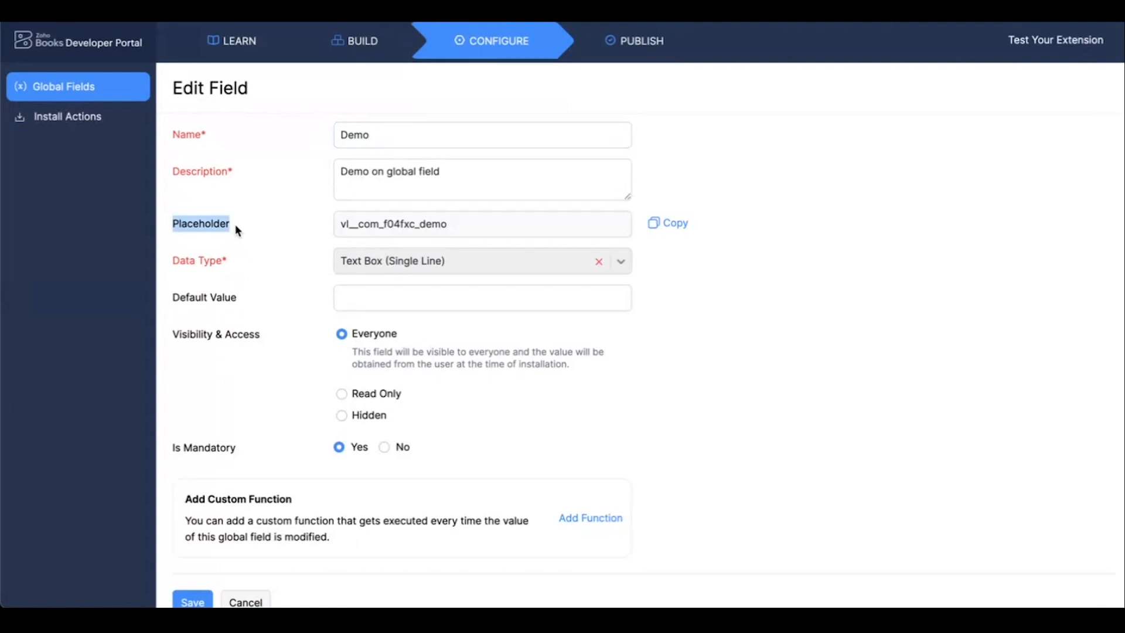
pyautogui.scroll(-1, 691, 321)
pyautogui.scroll(-2, 690, 324)
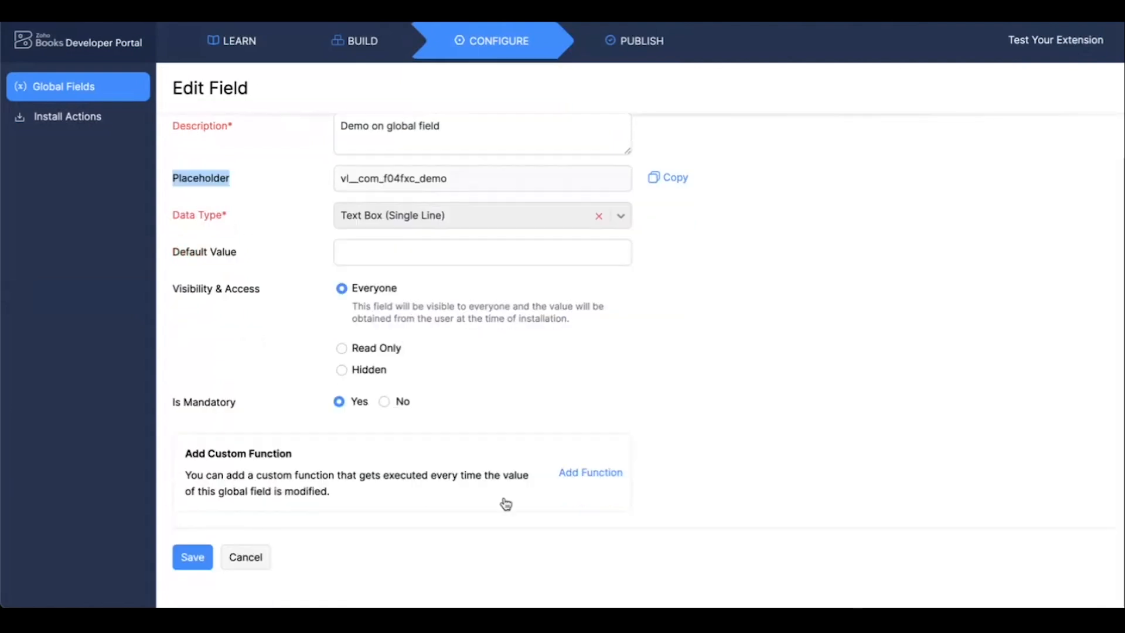
pyautogui.click(244, 557)
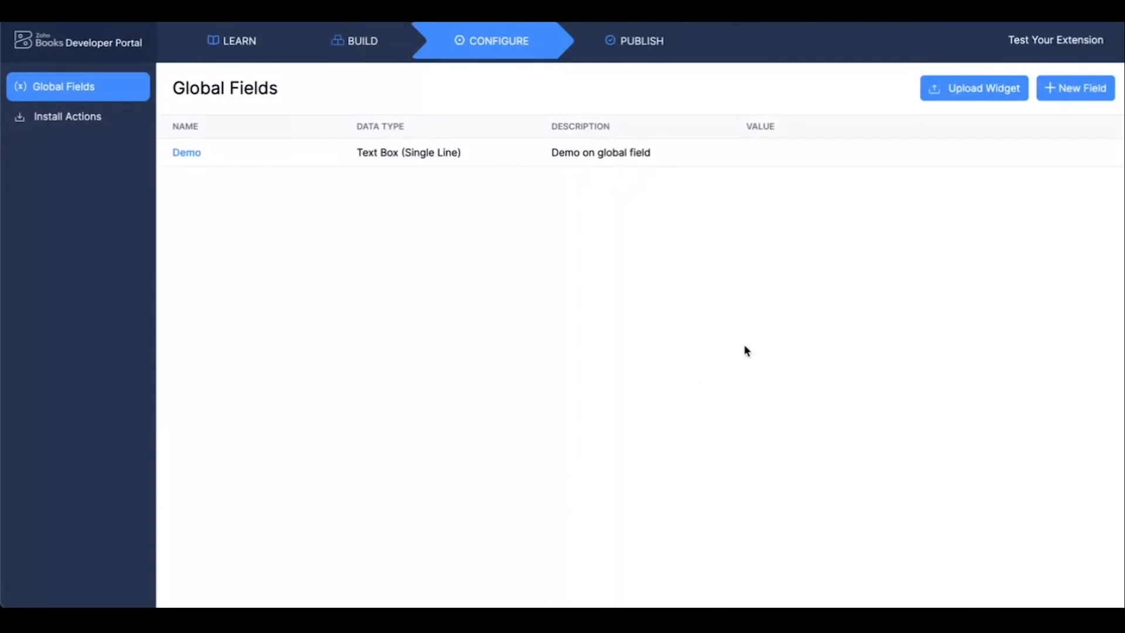
pyautogui.click(969, 97)
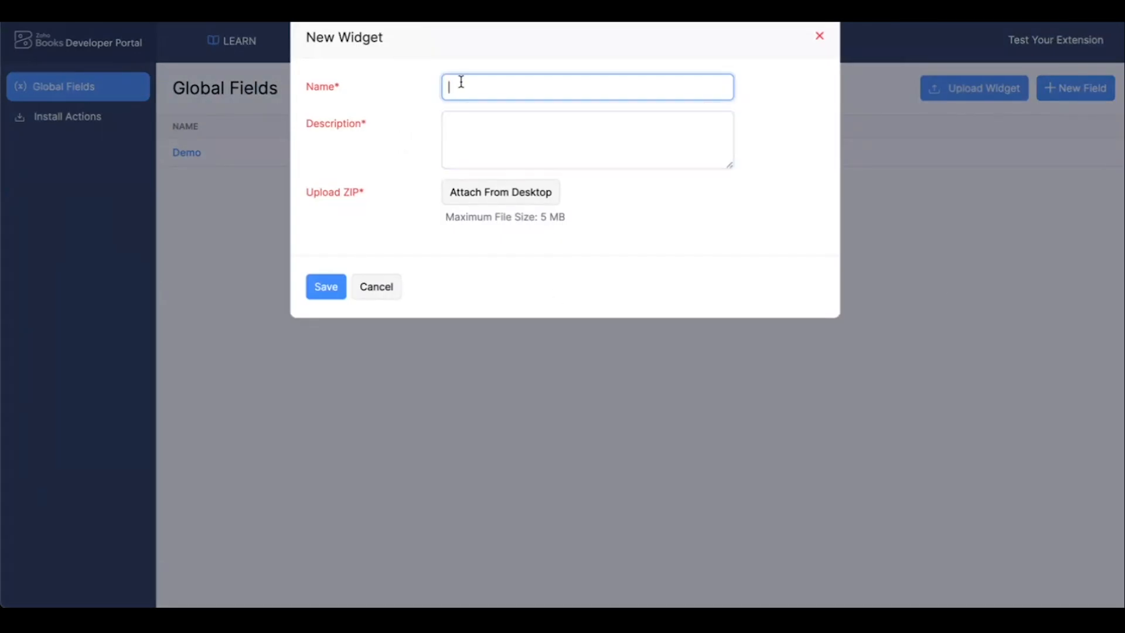
pyautogui.write('Demo widget')
pyautogui.click(504, 134)
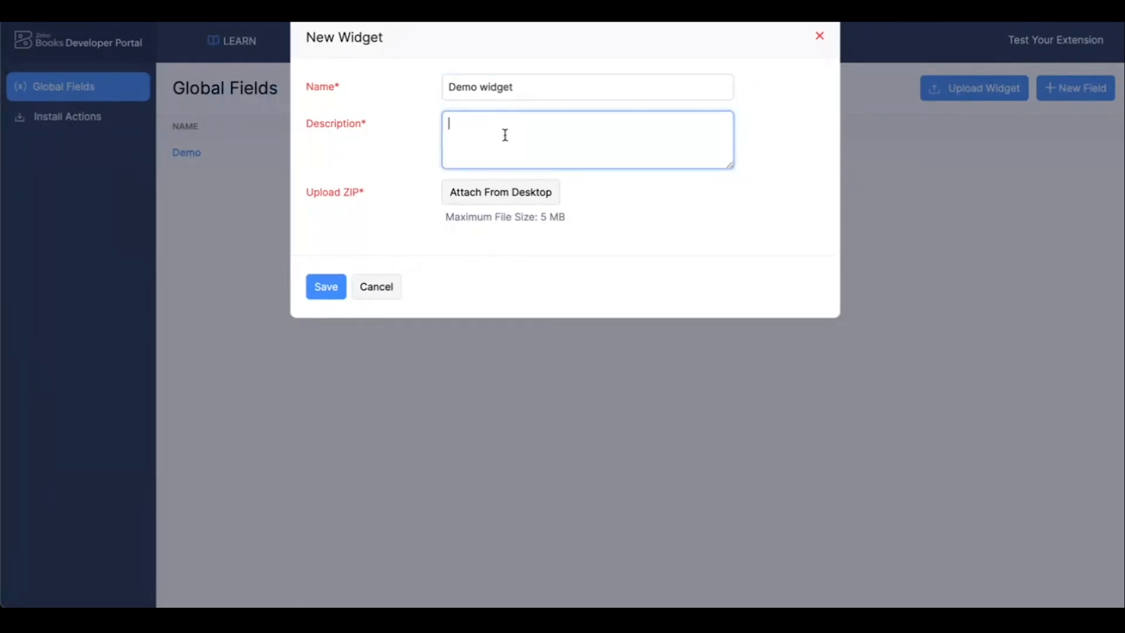
pyautogui.write('Demo on settings widget')
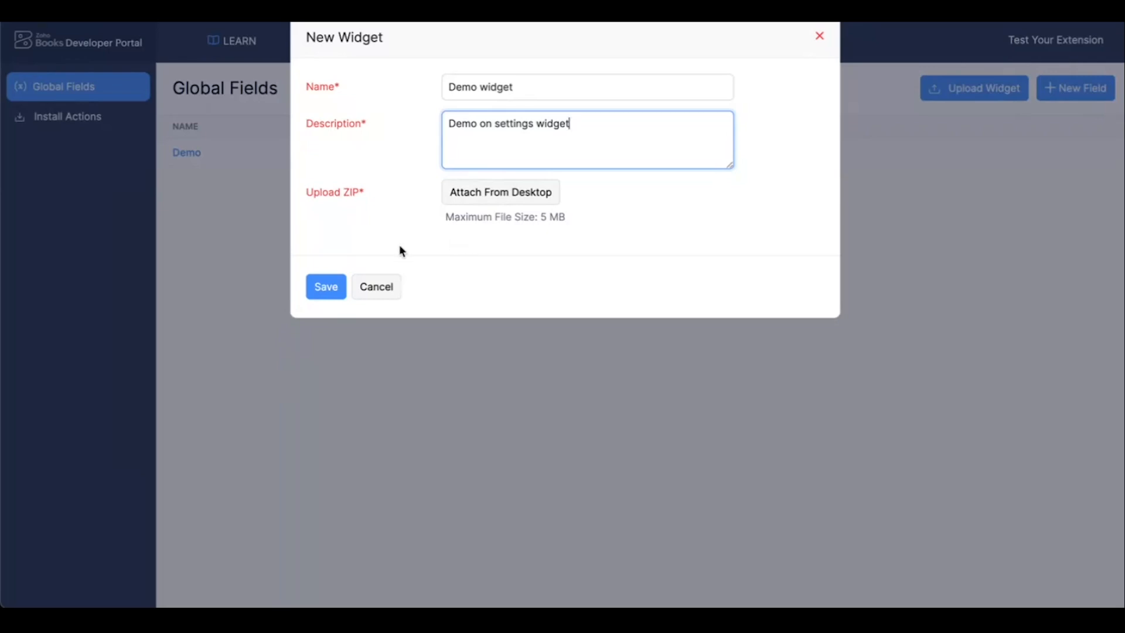
pyautogui.click(378, 287)
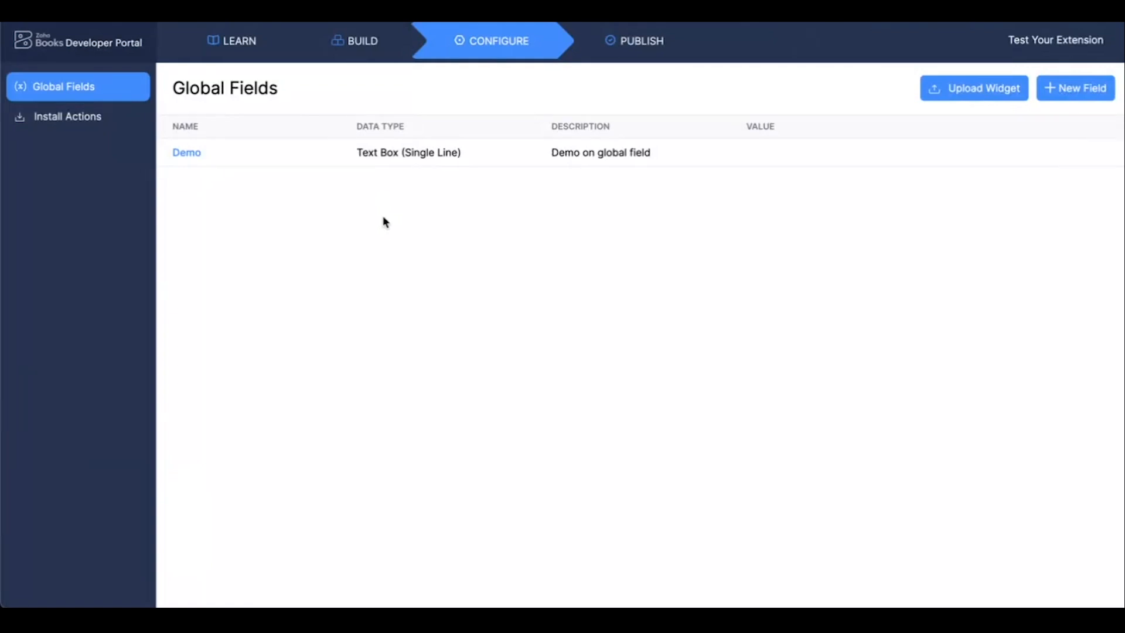
# Review the extension's on-installation script and open the on-uninstallation script.
pyautogui.click(65, 122)
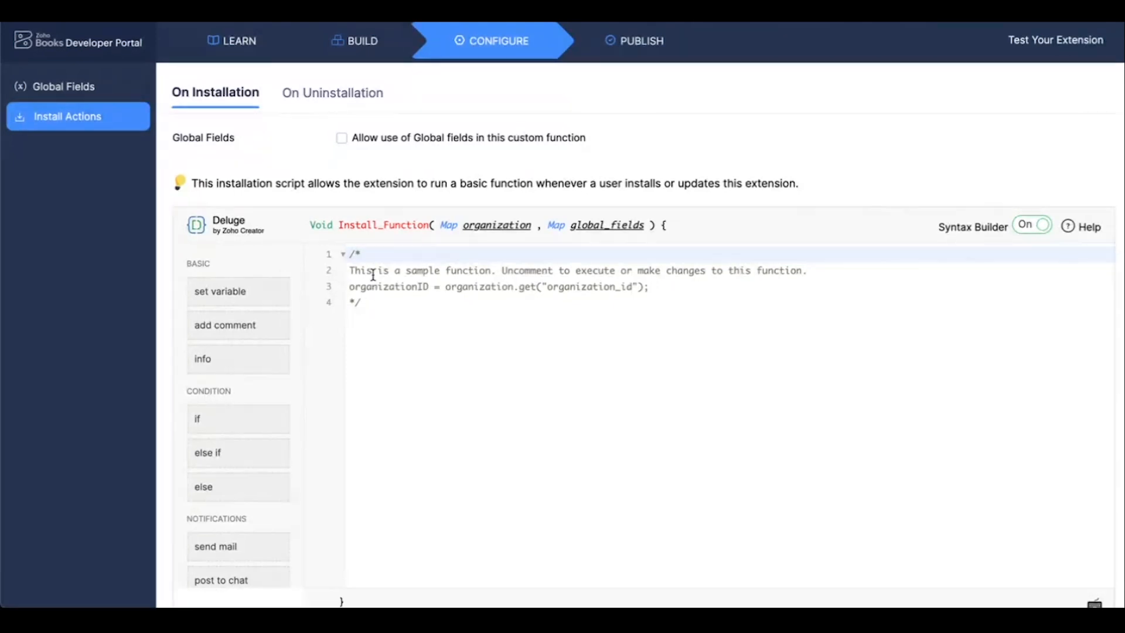
pyautogui.scroll(-1, 402, 334)
pyautogui.click(297, 99)
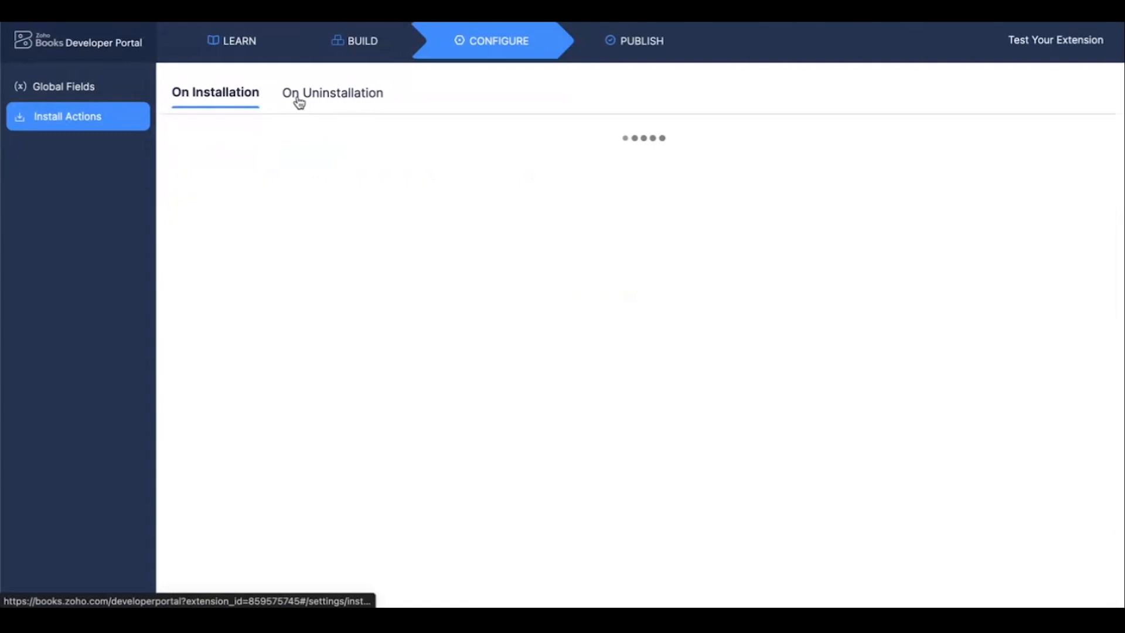
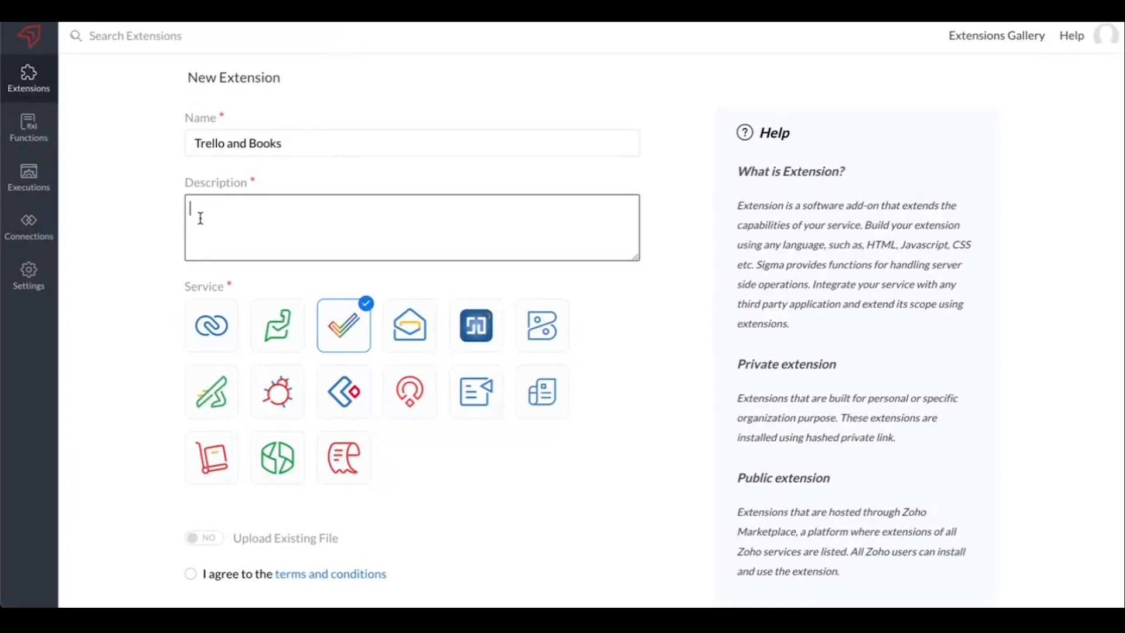
# Enter the description "Create cards for salesorders" for the new extension and choose Zoho Books as its service.
pyautogui.write('Create cards for salesorders')
pyautogui.click(343, 284)
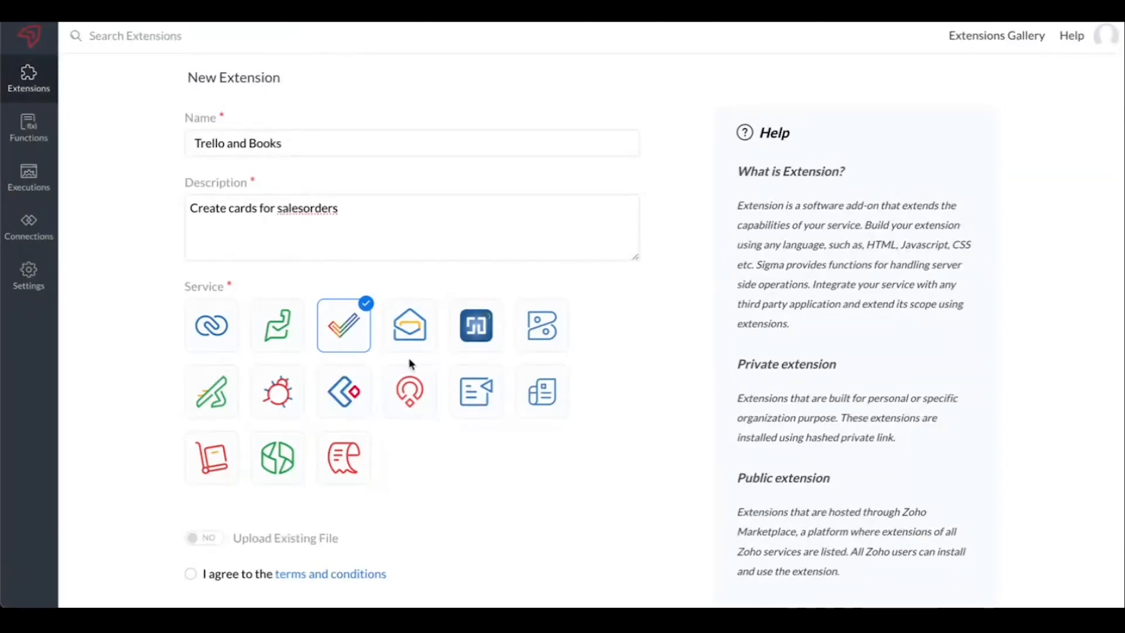
pyautogui.click(530, 348)
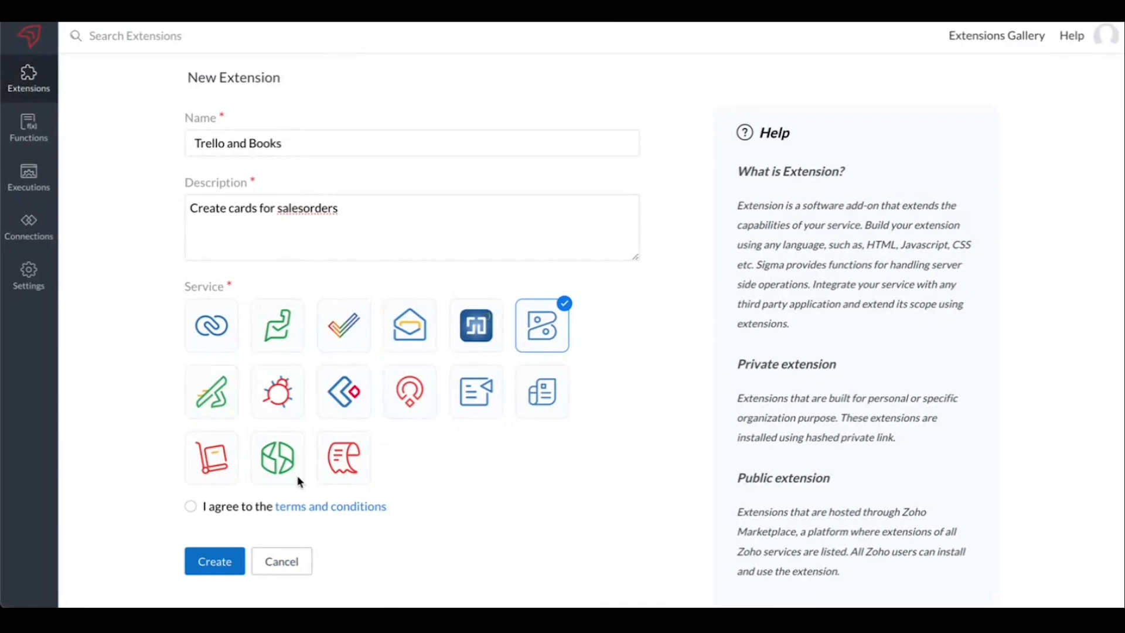
# Agree to the terms and conditions and create the Trello and Books extension.
pyautogui.scroll(-1, 132, 471)
pyautogui.click(190, 500)
pyautogui.click(217, 550)
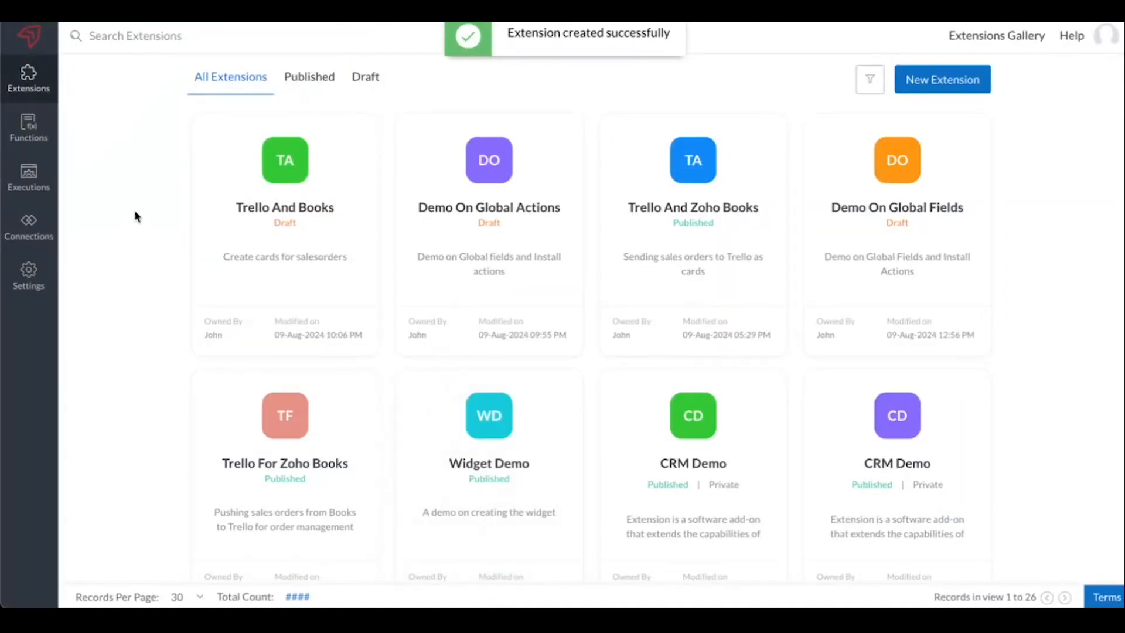
# Open the Trello And Books extension for editing and display all predefined connection services in its build section.
pyautogui.moveTo(199, 241)
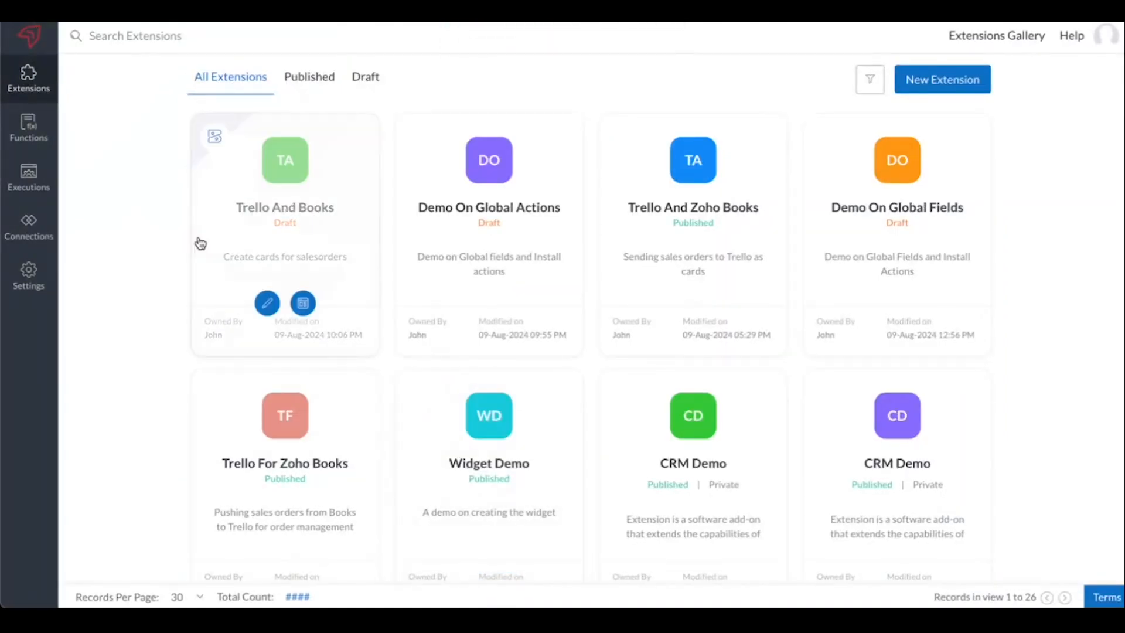
pyautogui.click(269, 303)
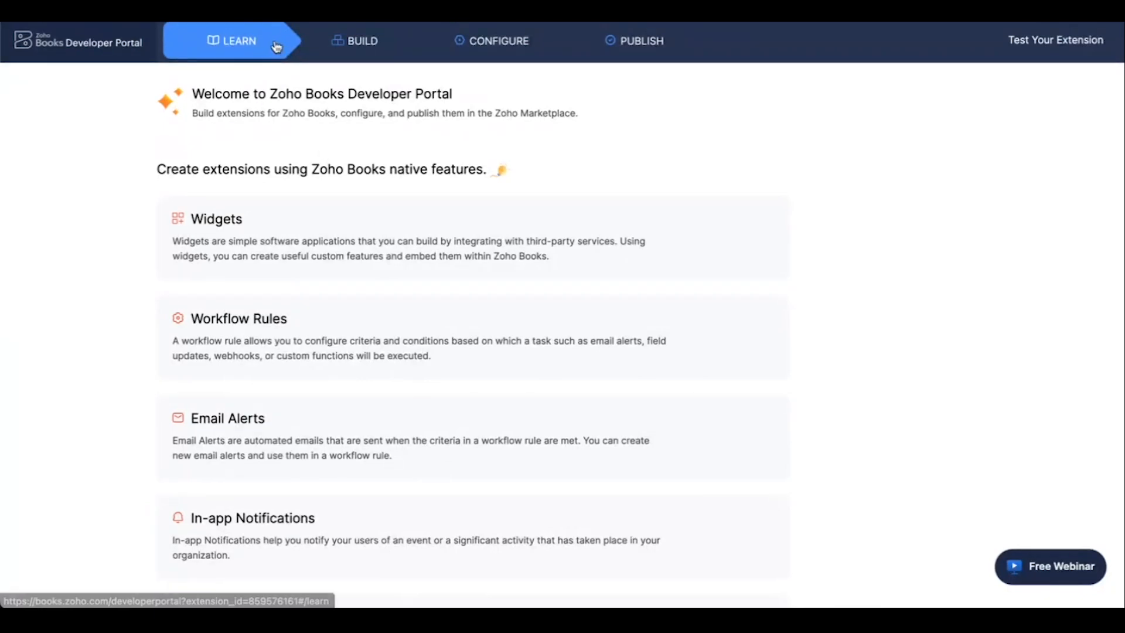
pyautogui.click(336, 51)
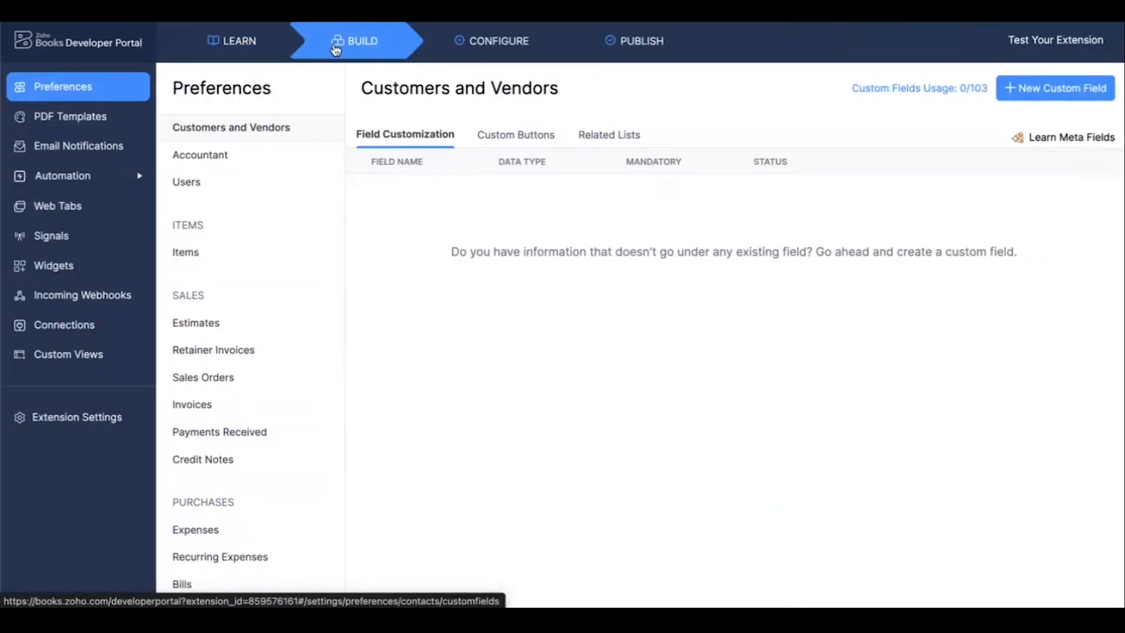
pyautogui.click(63, 327)
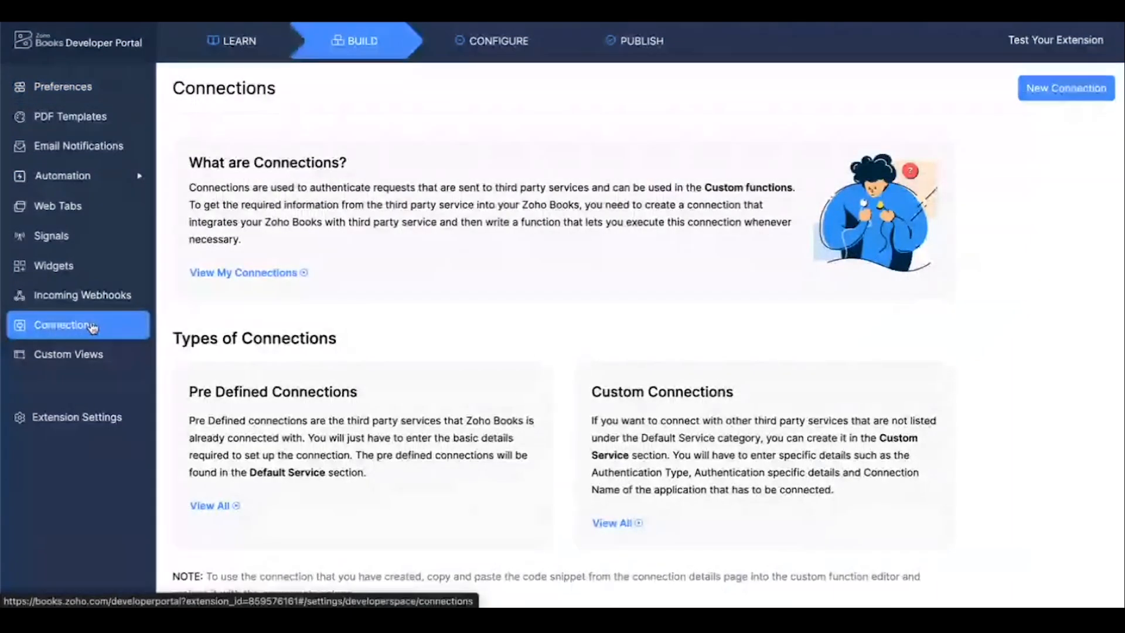
pyautogui.scroll(-1, 401, 333)
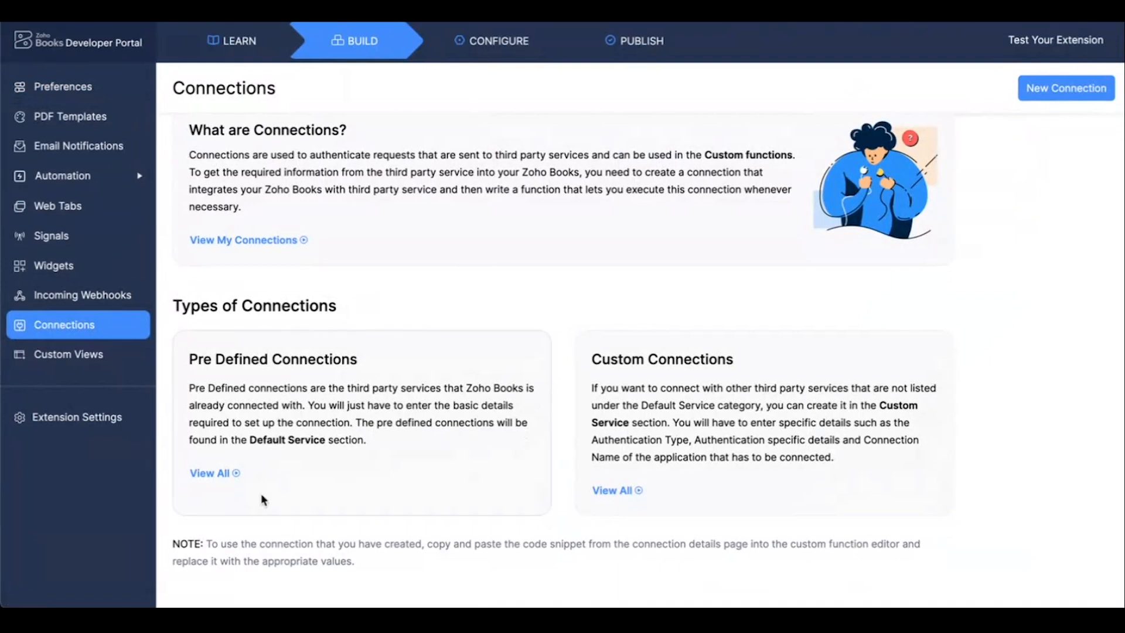
pyautogui.click(221, 473)
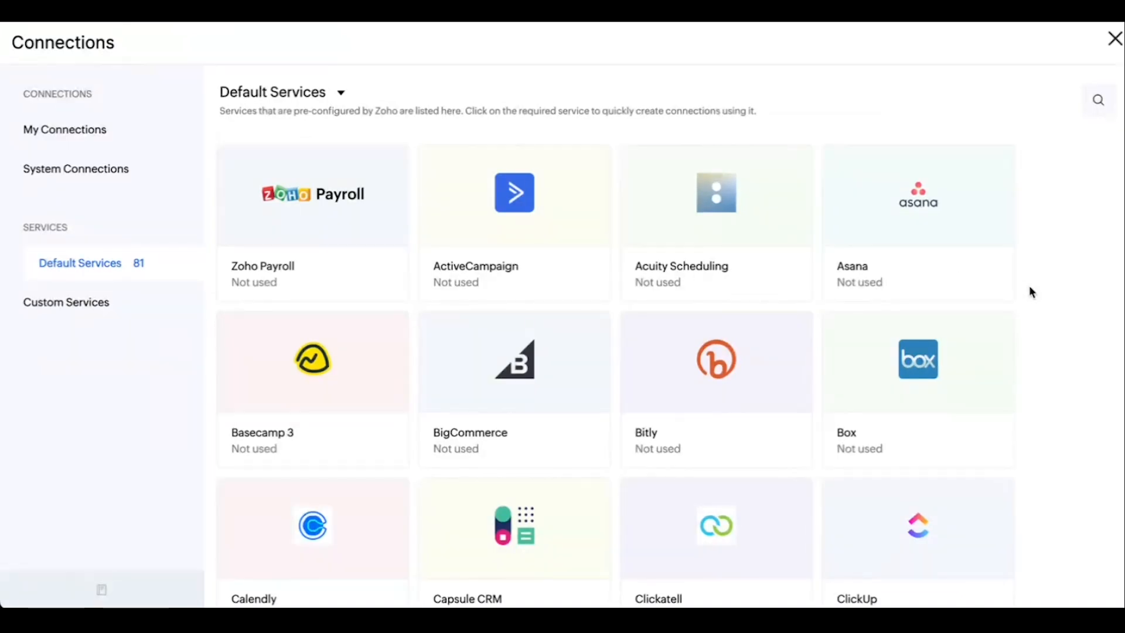
# Search the default services for "trello" and start a new connection to the Trello service.
pyautogui.click(1098, 103)
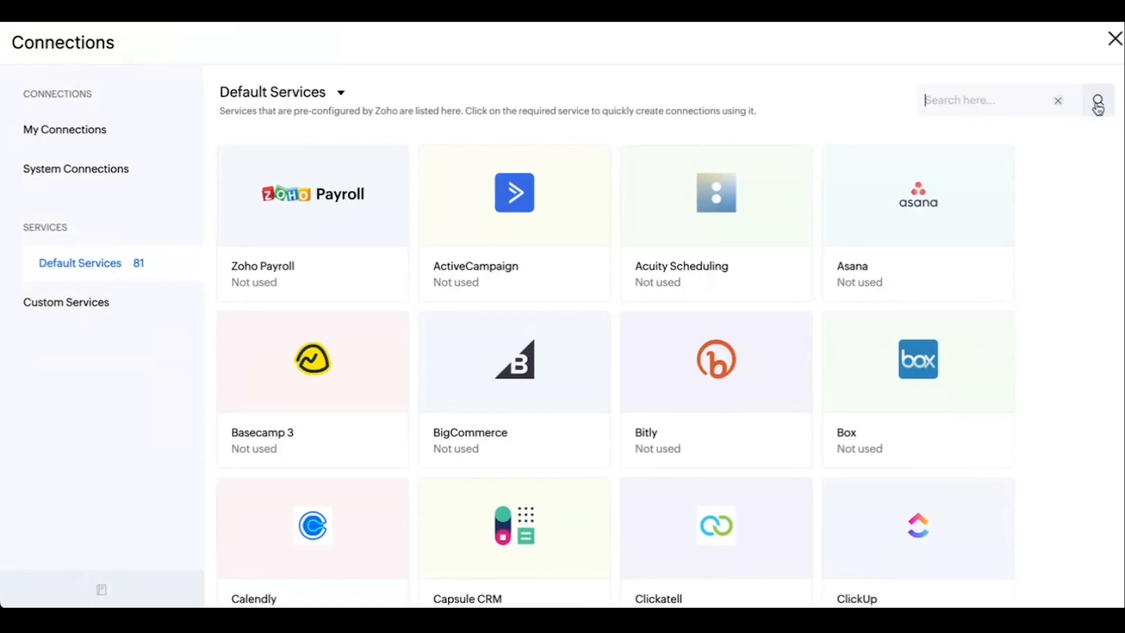
pyautogui.write('trello')
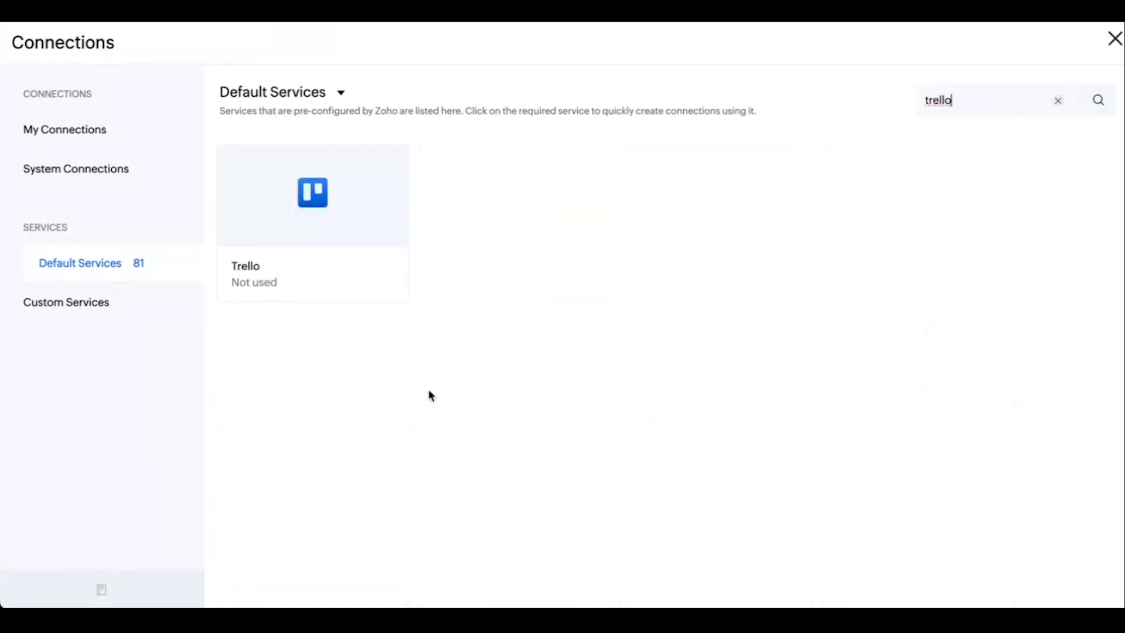
pyautogui.click(330, 236)
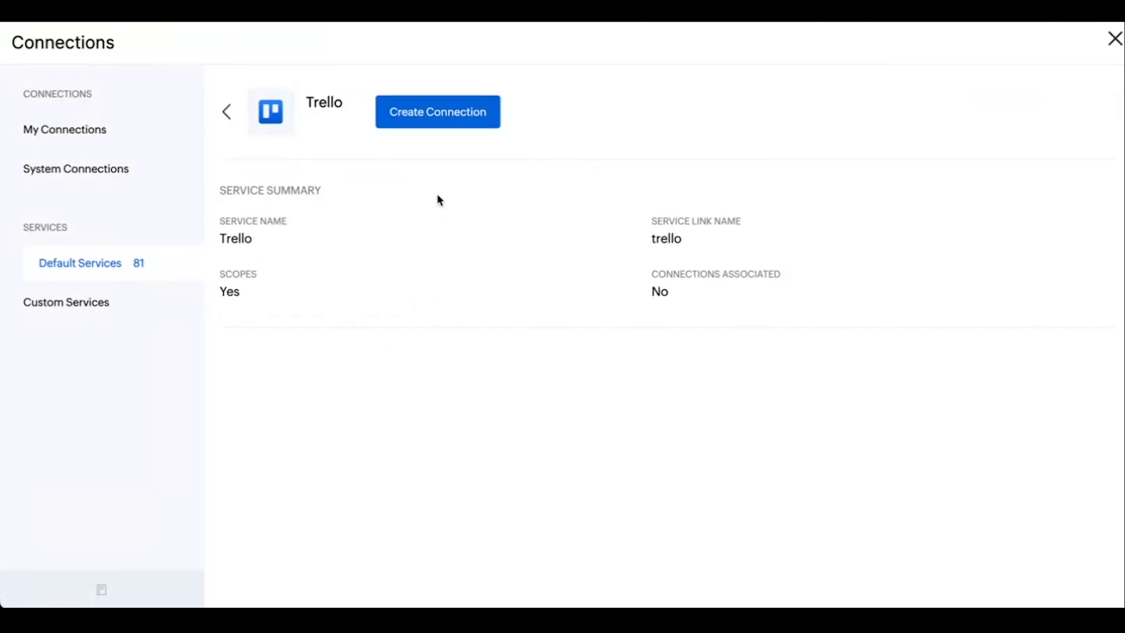
pyautogui.click(431, 124)
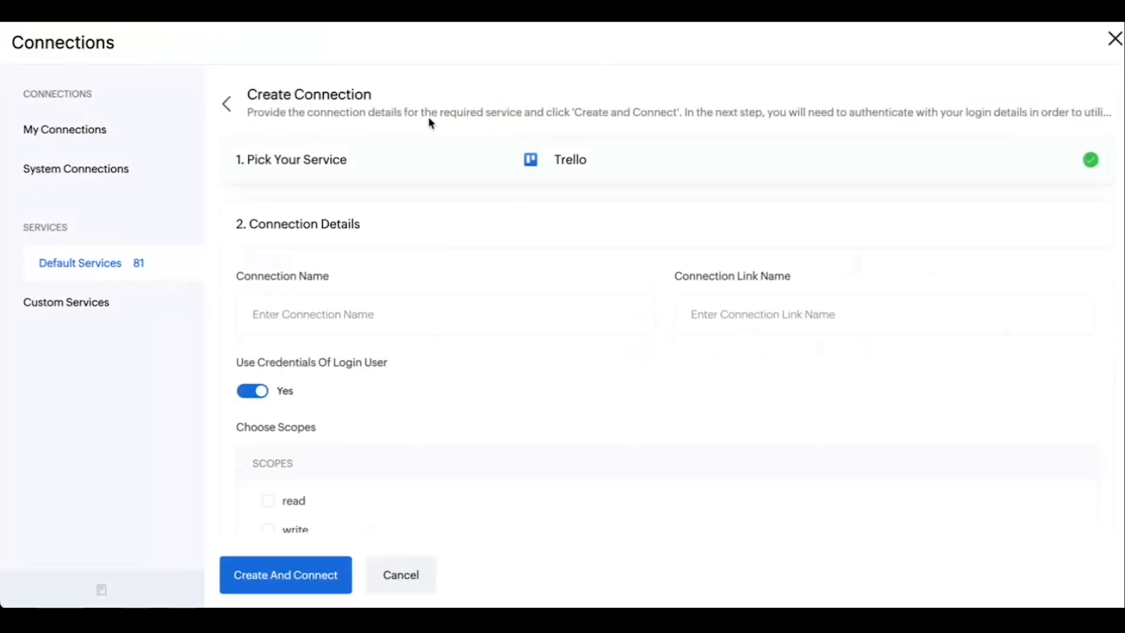
# Name the connection Trello and give it the read, write and account scopes.
pyautogui.scroll(-1, 431, 409)
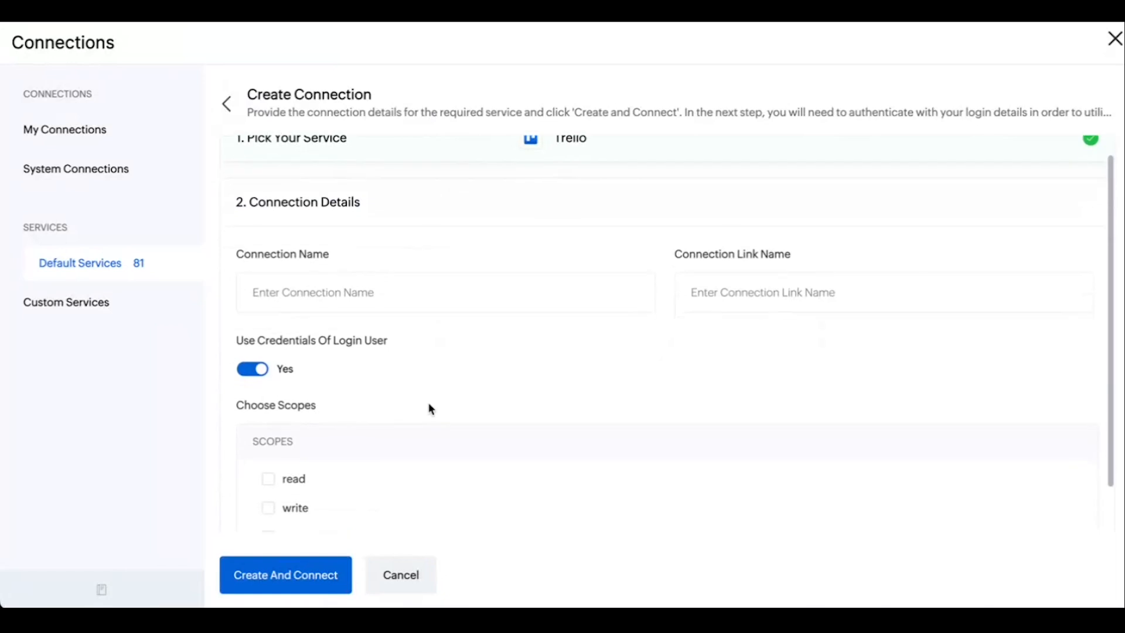
pyautogui.click(369, 298)
pyautogui.write('Trello')
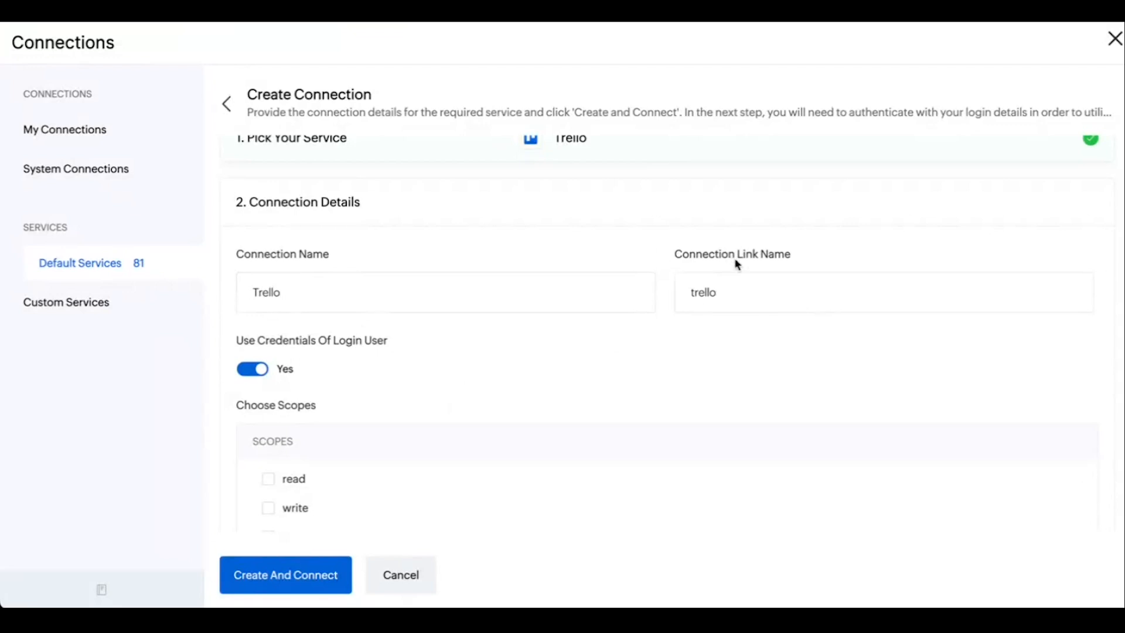
pyautogui.scroll(-1, 550, 367)
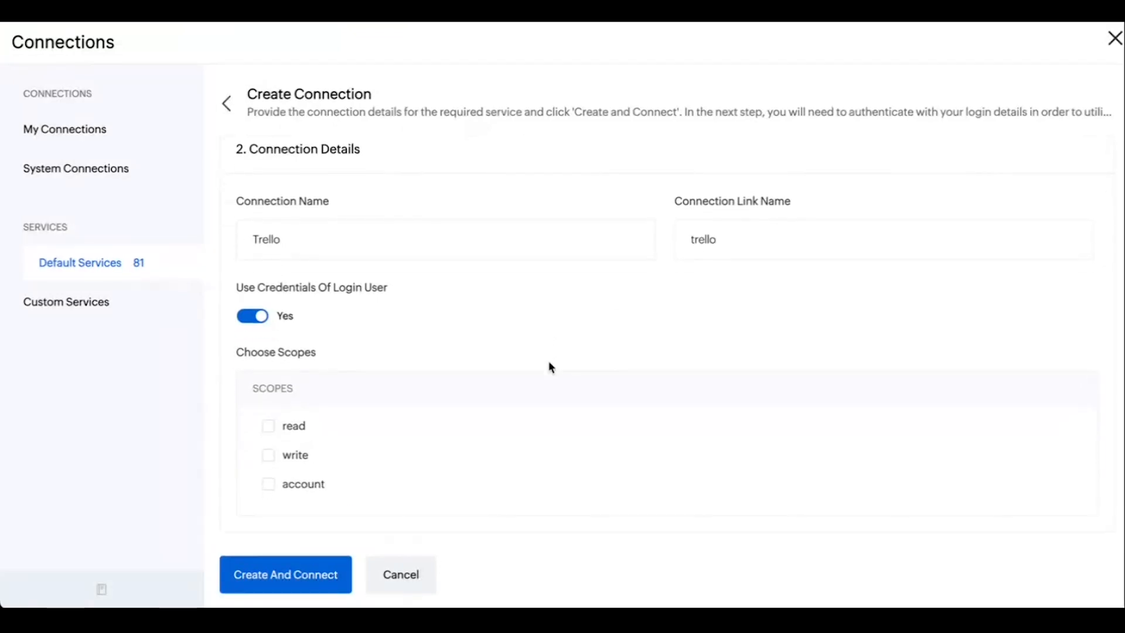
pyautogui.click(268, 426)
pyautogui.click(268, 456)
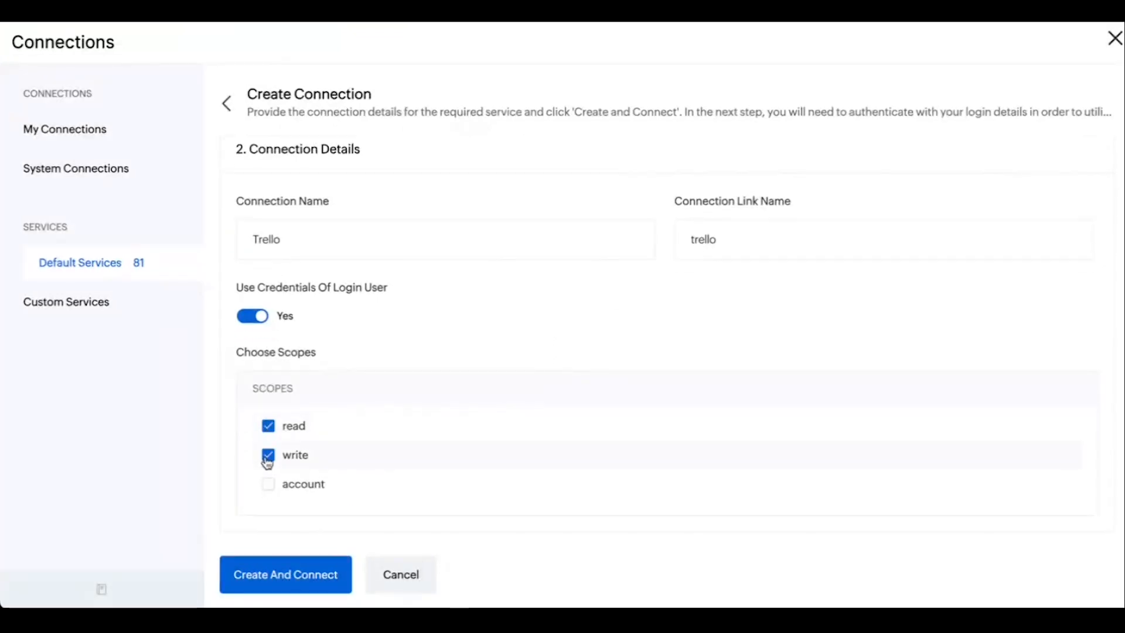
pyautogui.click(268, 485)
# Create the Trello connection and allow Zoho Flow to access the Trello account.
pyautogui.click(294, 577)
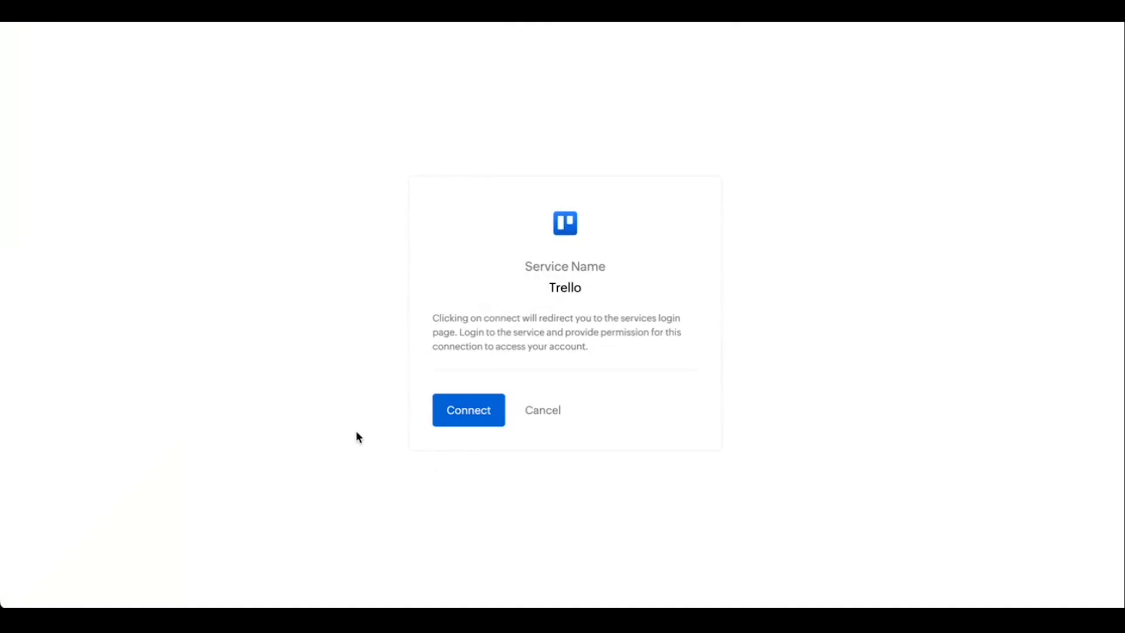
pyautogui.click(469, 420)
pyautogui.click(468, 420)
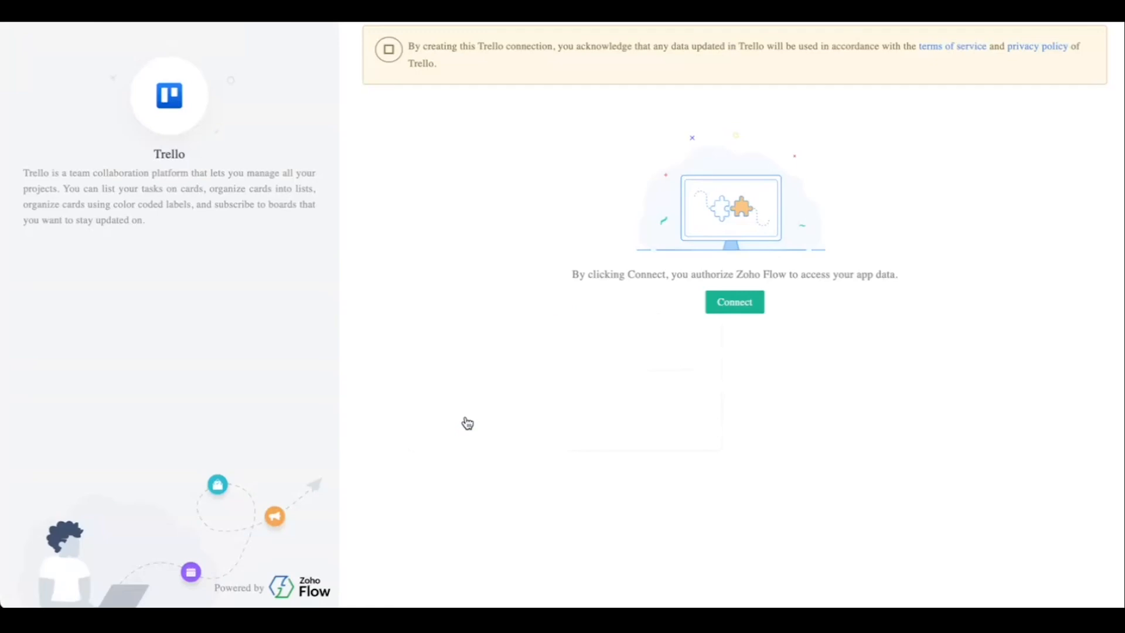
pyautogui.click(720, 310)
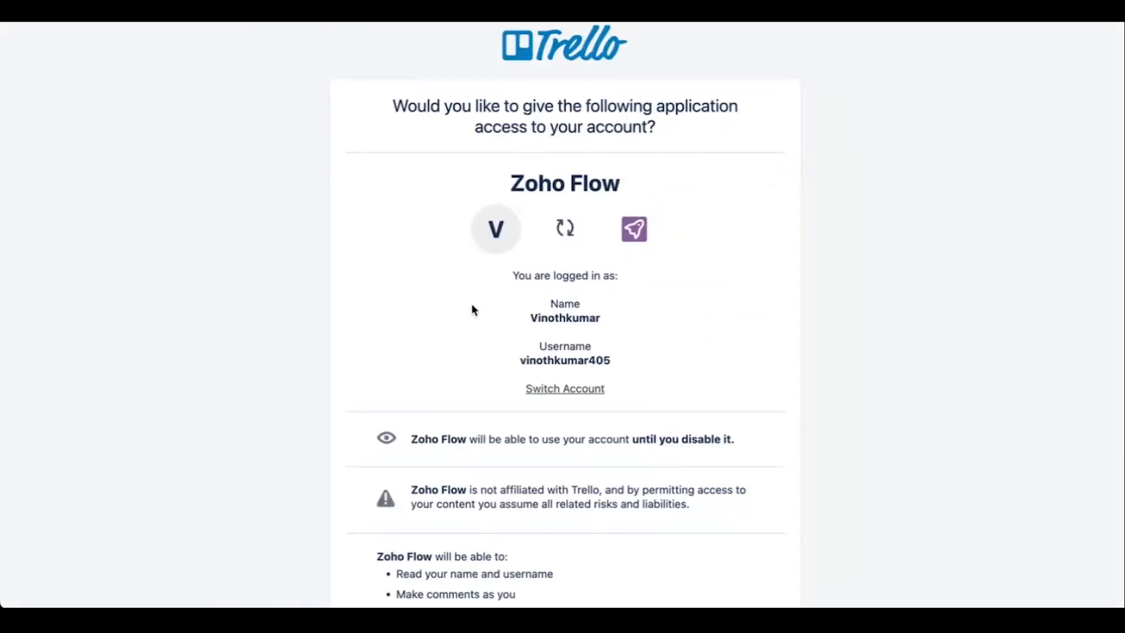
pyautogui.scroll(-3, 471, 303)
pyautogui.scroll(-5, 471, 304)
pyautogui.scroll(3, 545, 381)
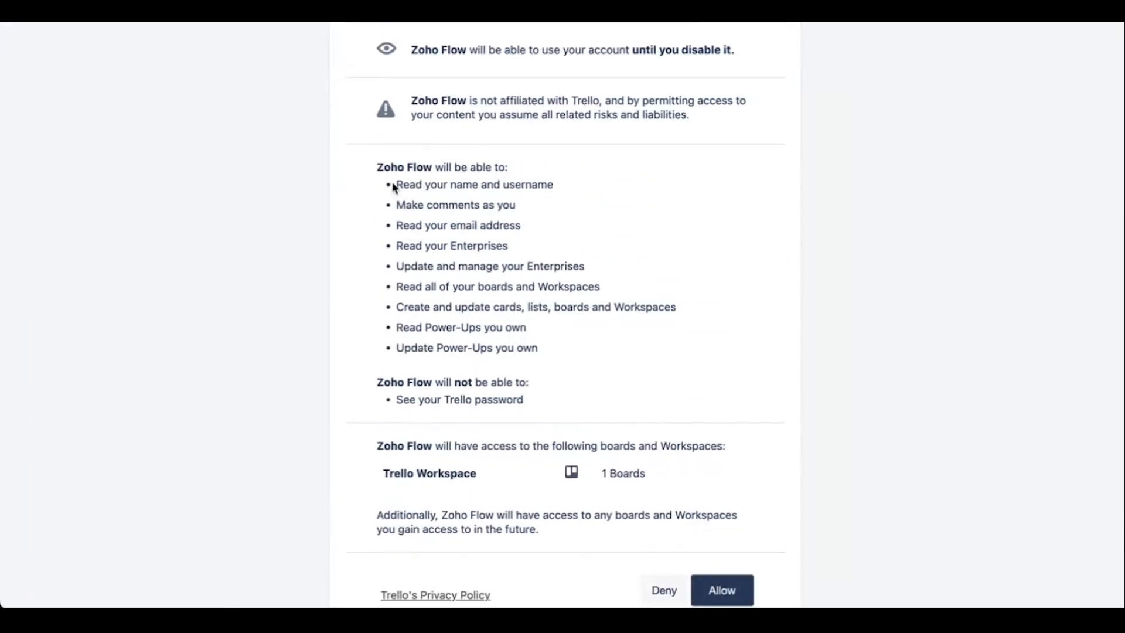
pyautogui.scroll(-2, 449, 294)
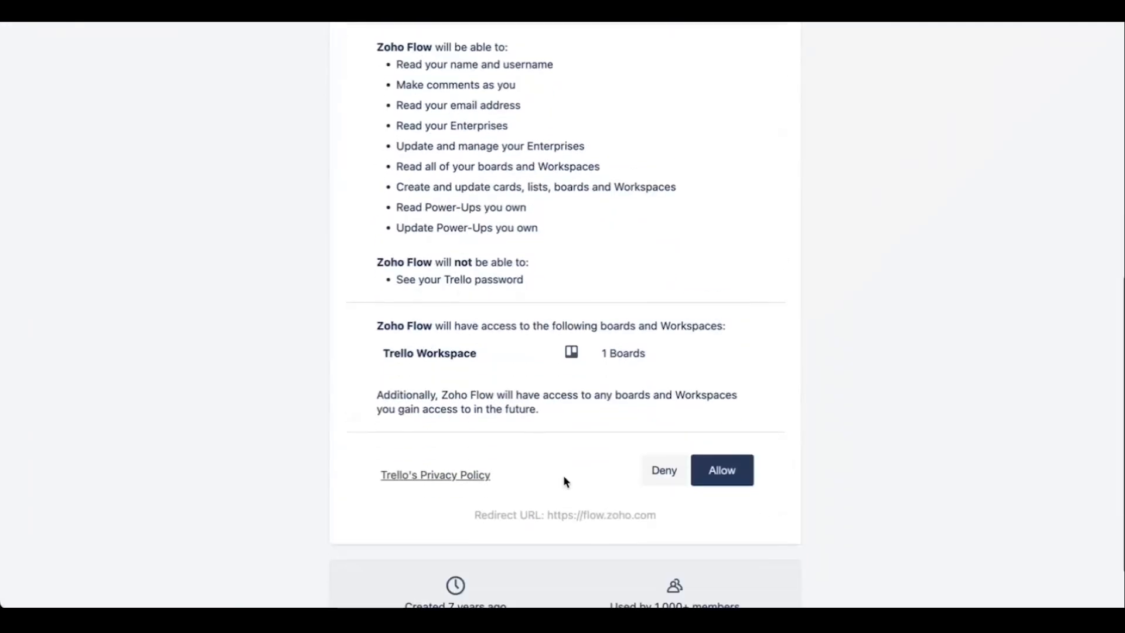
pyautogui.click(725, 477)
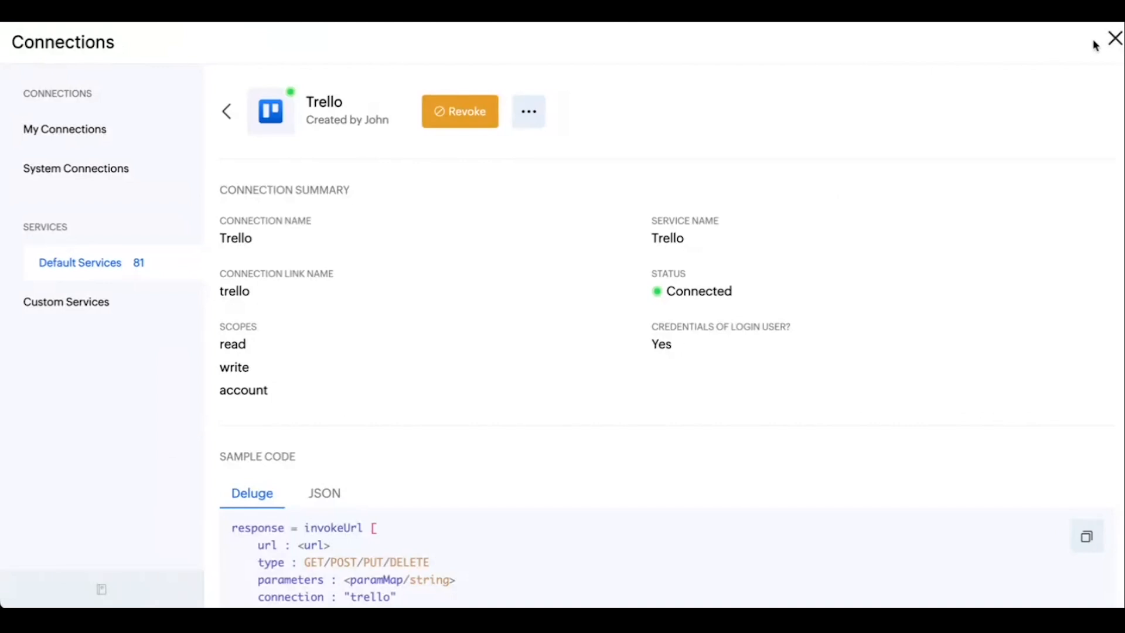
# Return to the default services, search for "books", and start a new connection to Zoho Books.
pyautogui.click(104, 271)
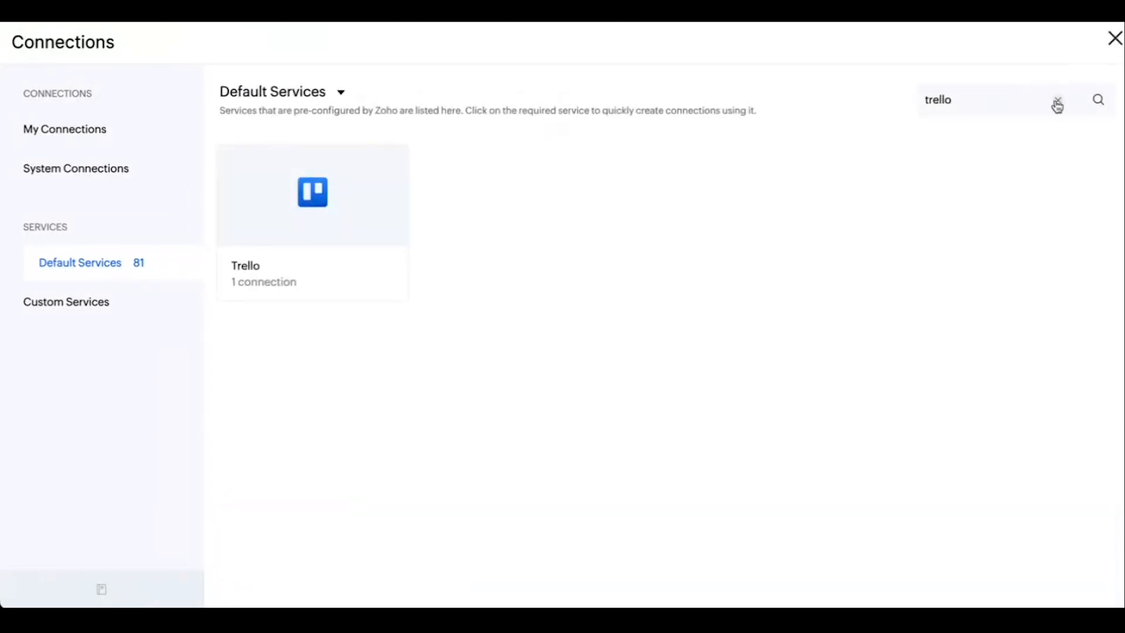
pyautogui.click(1058, 101)
pyautogui.write('books')
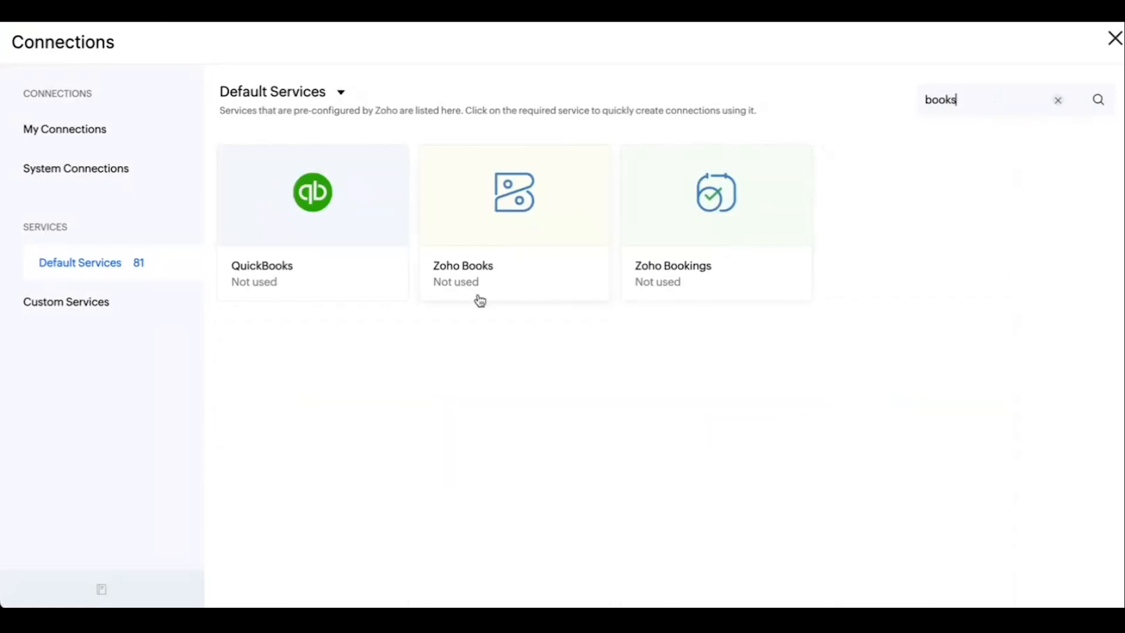
pyautogui.click(492, 230)
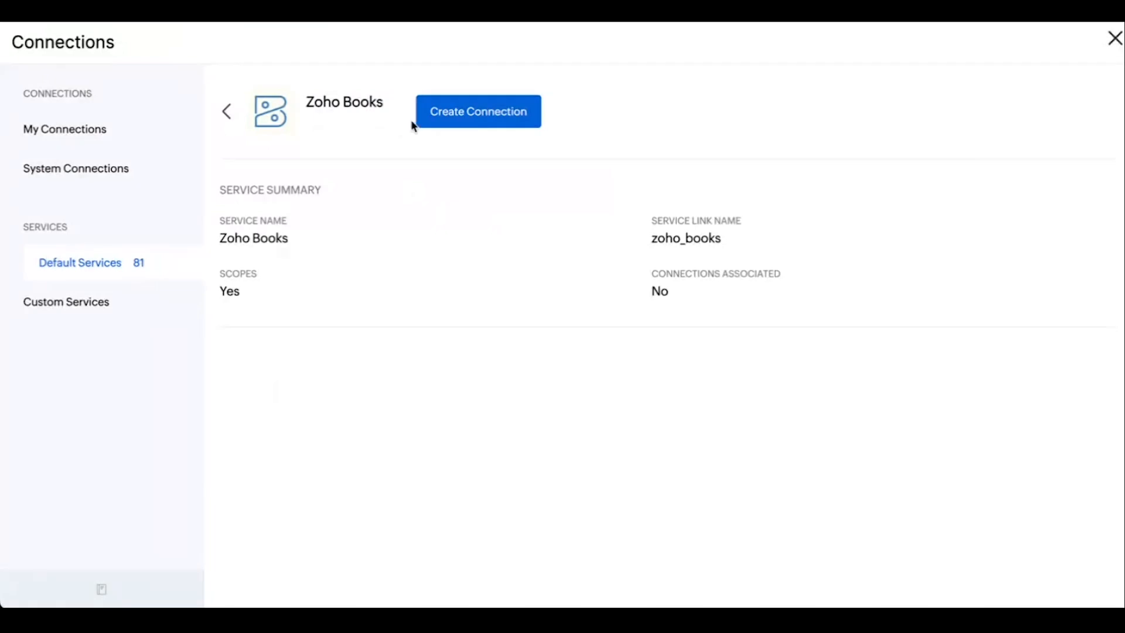
pyautogui.click(477, 113)
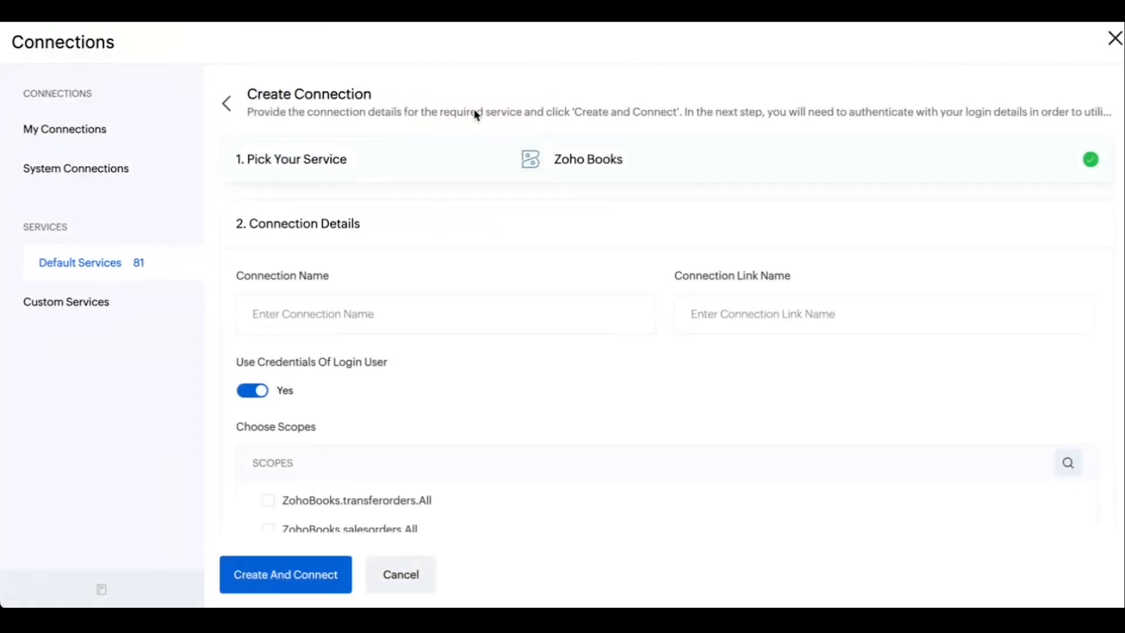
# Name the connection Books and select the ZohoBooks.salesorders.All scope.
pyautogui.click(360, 314)
pyautogui.write('Books')
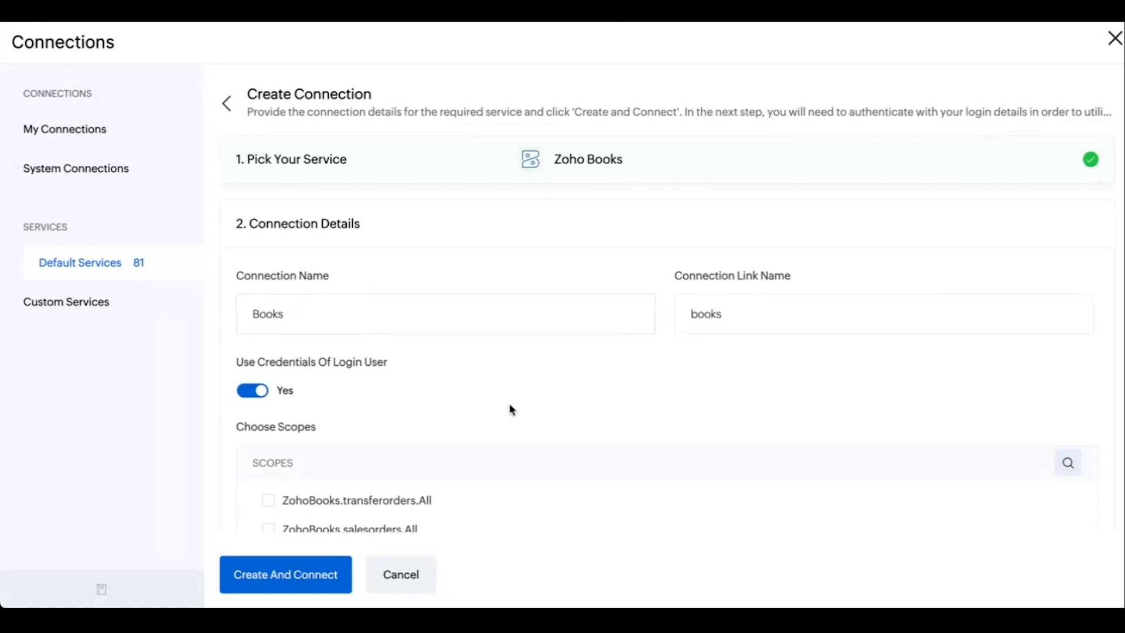
pyautogui.scroll(-3, 512, 410)
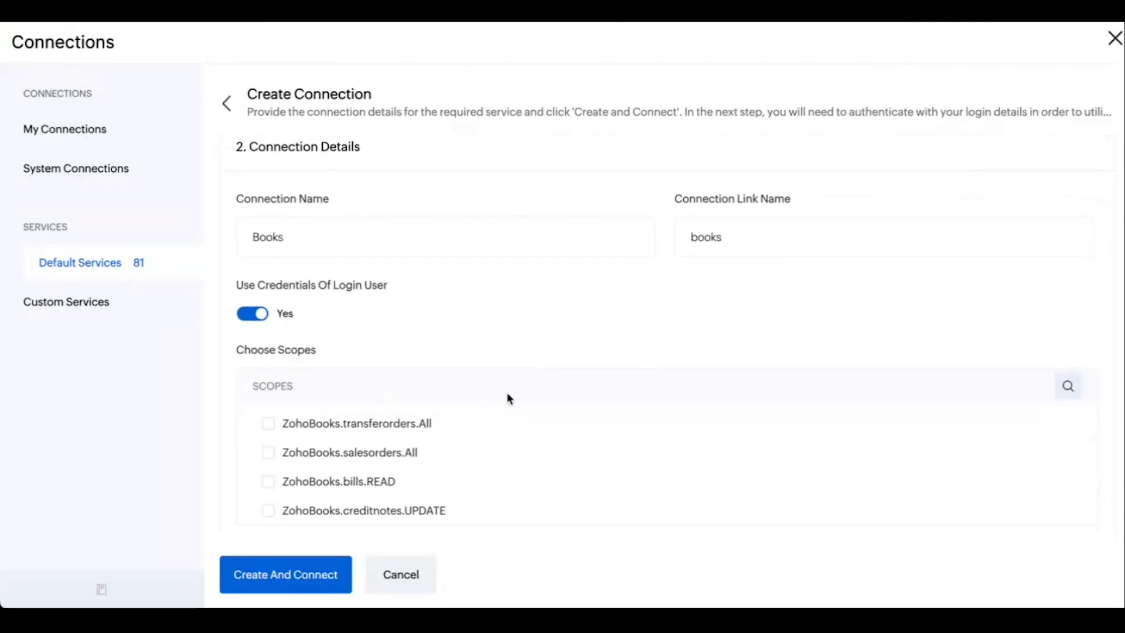
pyautogui.scroll(-1, 498, 360)
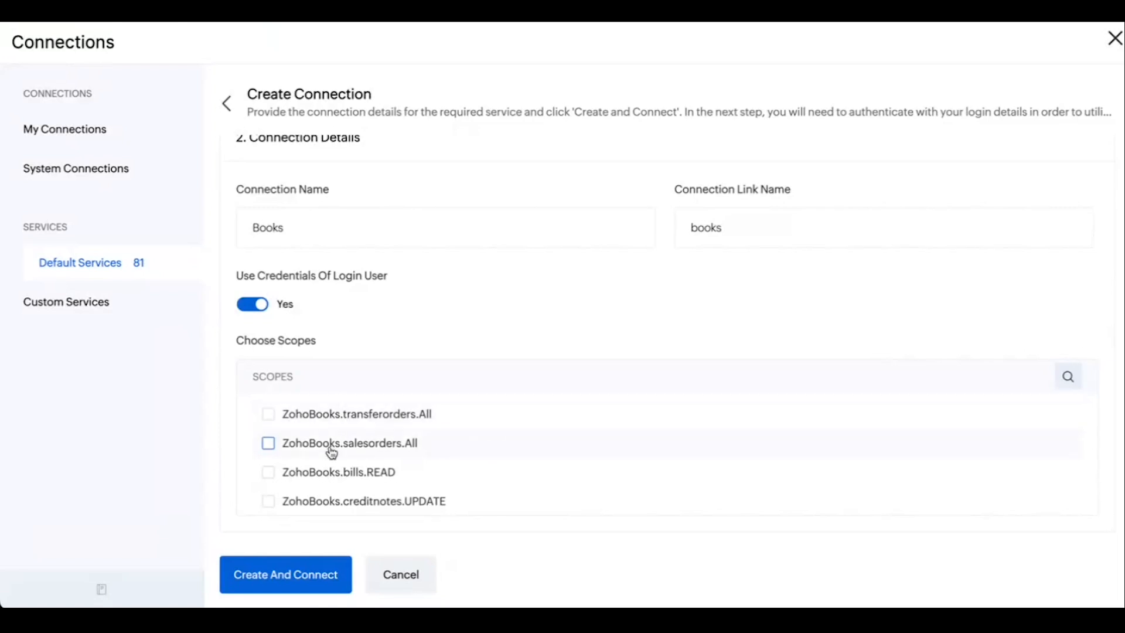
pyautogui.click(269, 447)
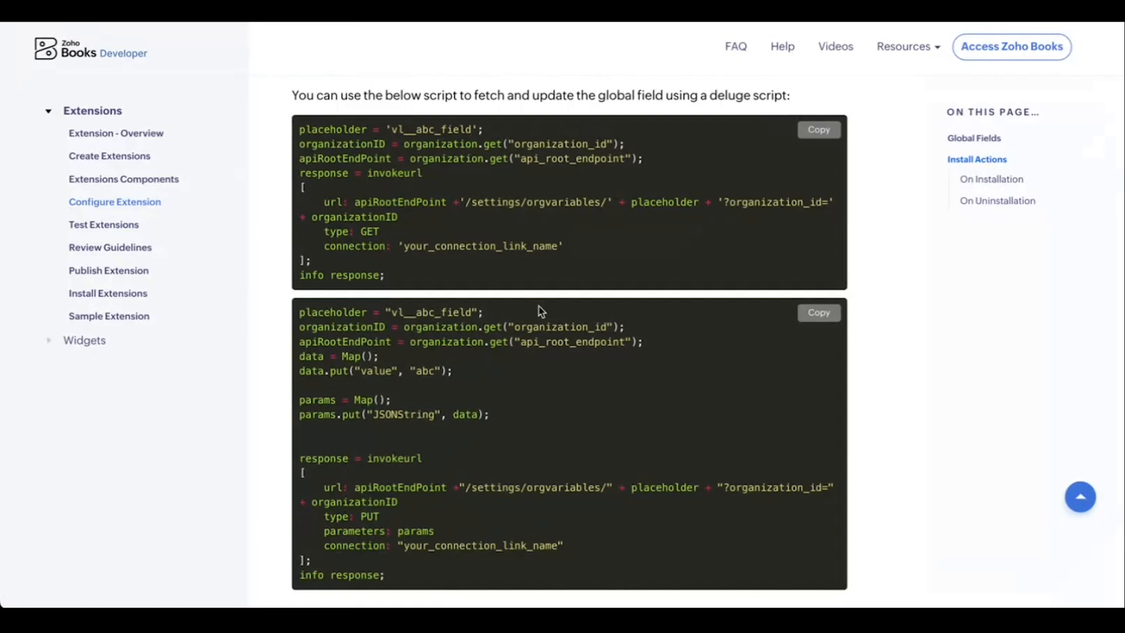
# Look up the global field scopes in the developer documentation and add the ZohoBooks.settings.All scope to the Books connection.
pyautogui.scroll(6, 541, 311)
pyautogui.scroll(15, 542, 311)
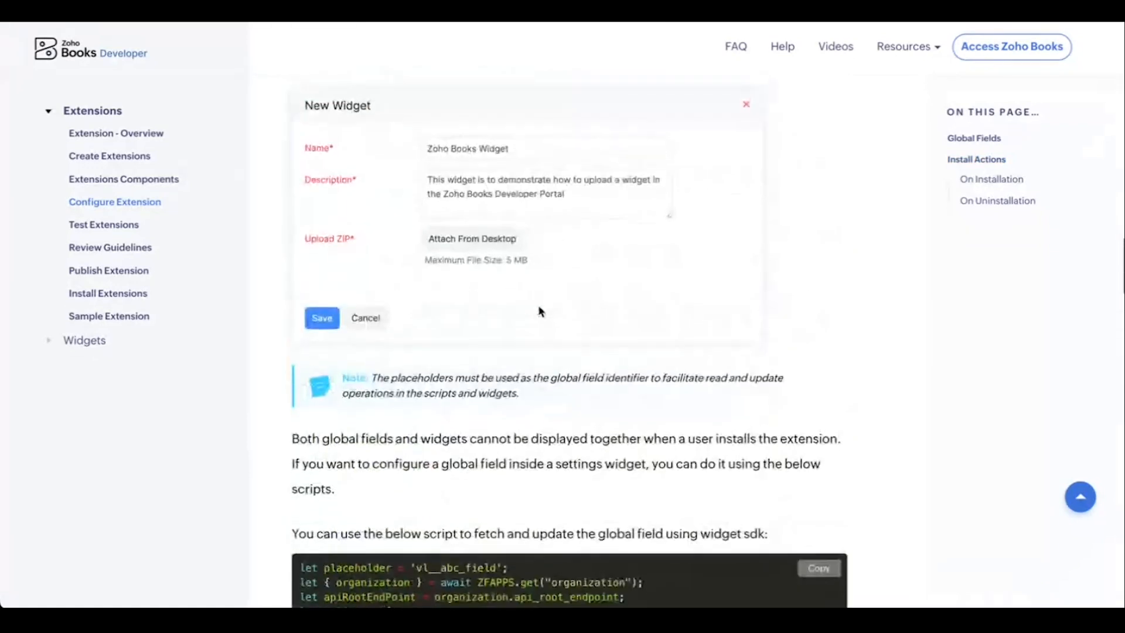
pyautogui.scroll(10, 542, 311)
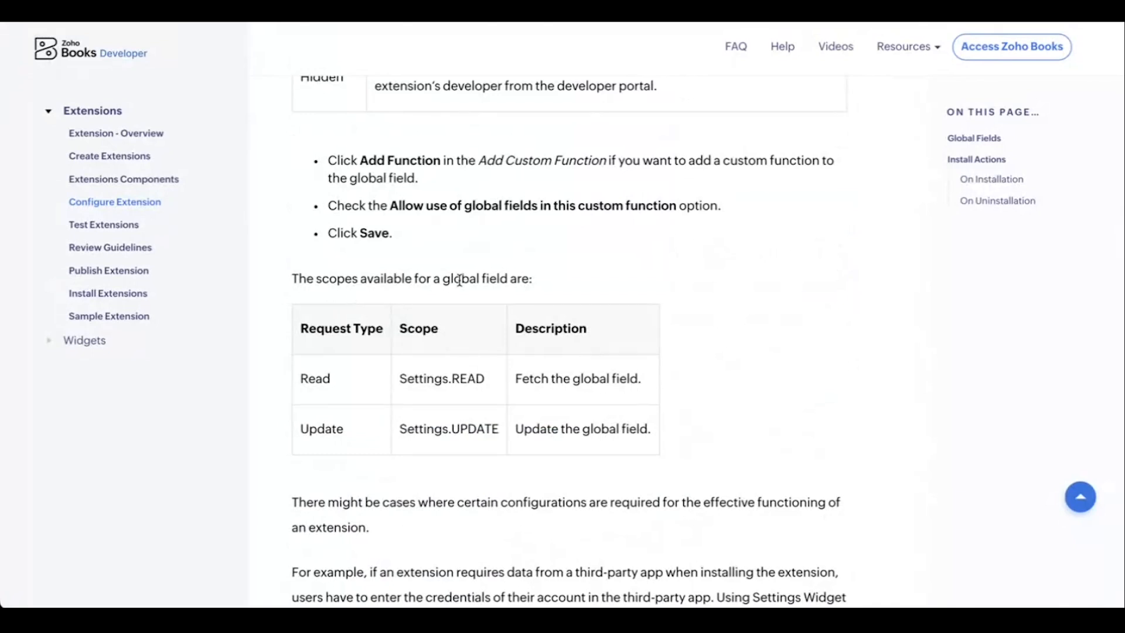
pyautogui.moveTo(398, 378); pyautogui.dragTo(460, 378)
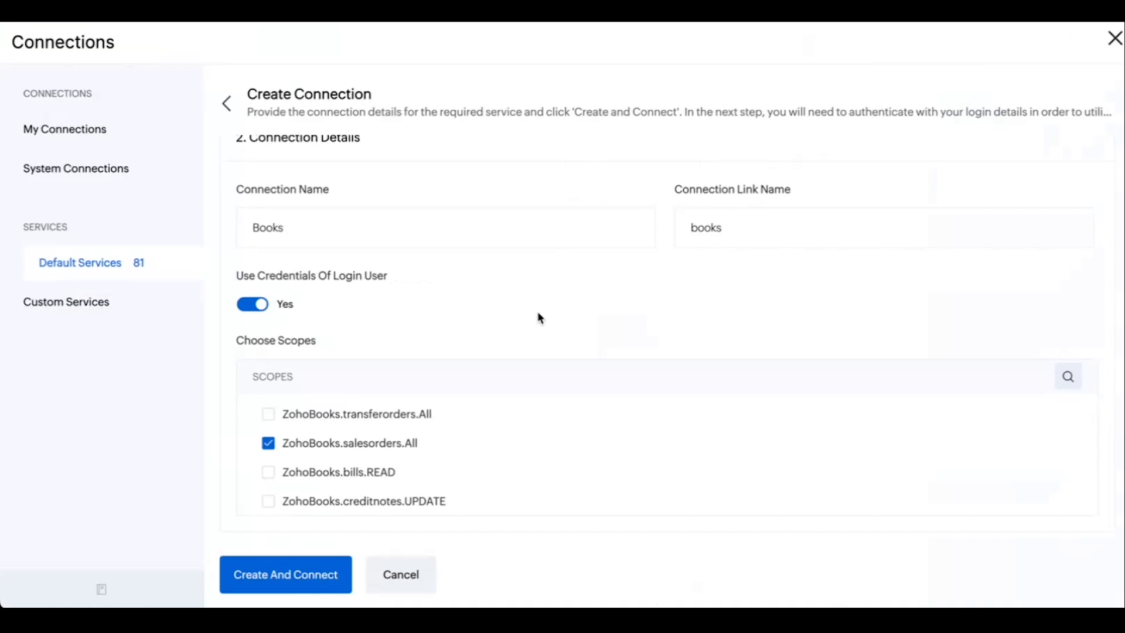
pyautogui.write('settings')
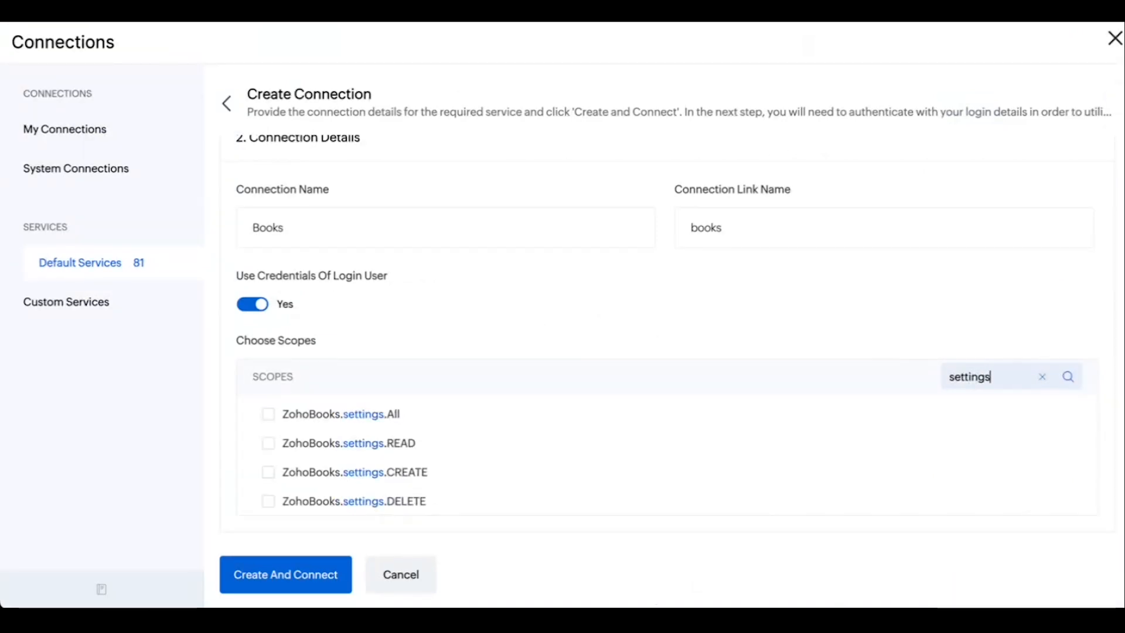
pyautogui.click(270, 420)
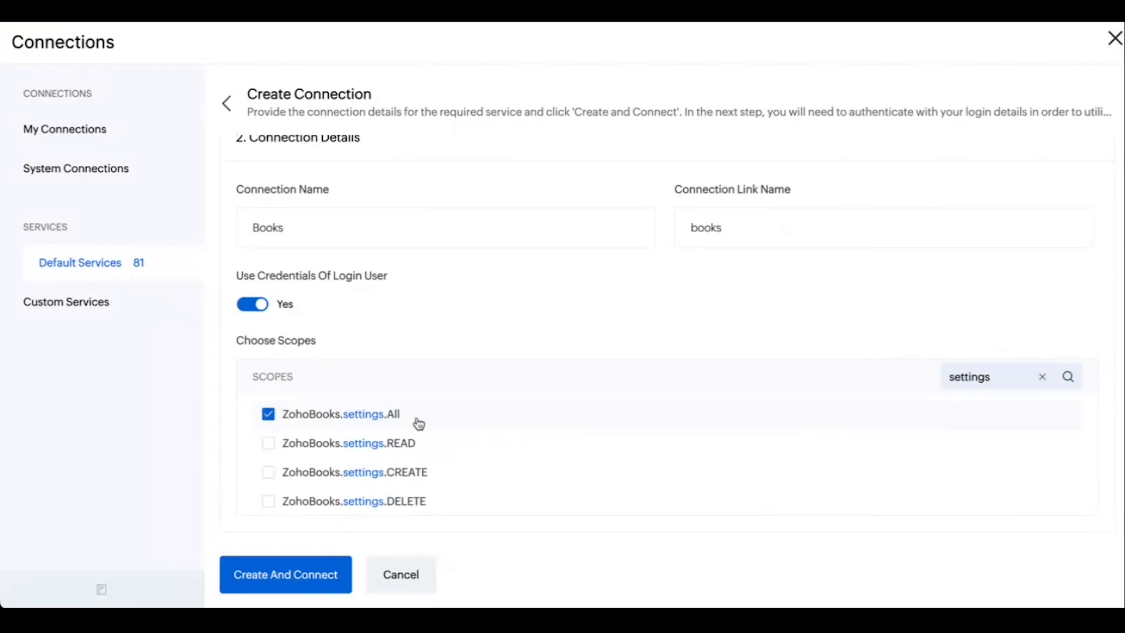
# Create the Books connection, allow Zoho Flow to access the Zoho Books data, and close the connection details.
pyautogui.scroll(2, 499, 429)
pyautogui.scroll(-1, 500, 430)
pyautogui.scroll(-1, 502, 429)
pyautogui.click(269, 576)
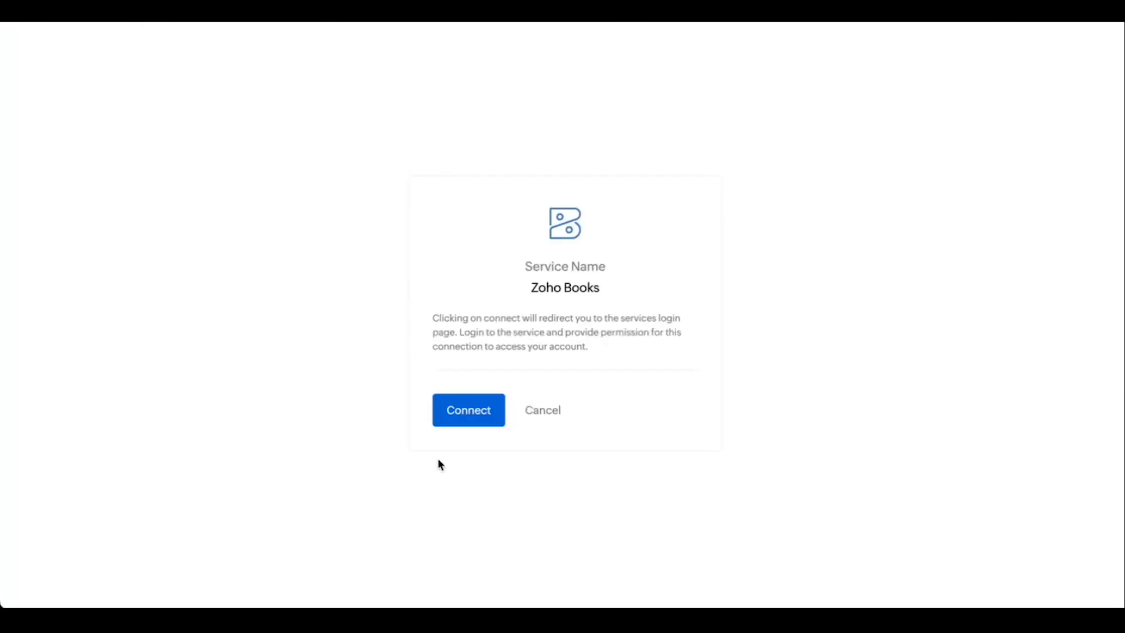
pyautogui.click(480, 409)
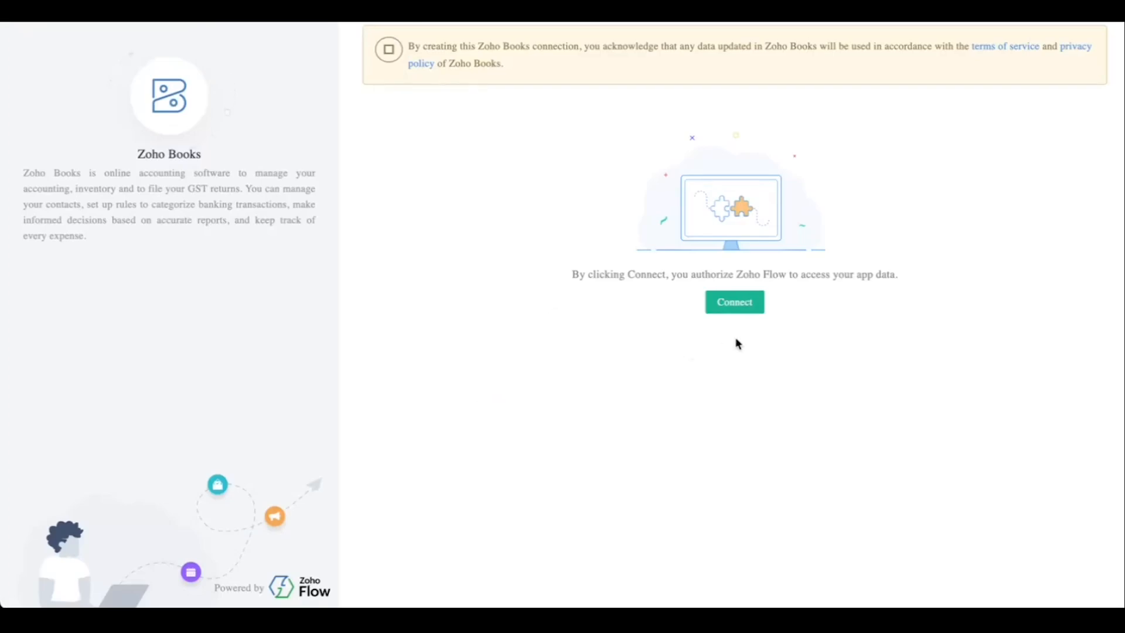
pyautogui.click(735, 313)
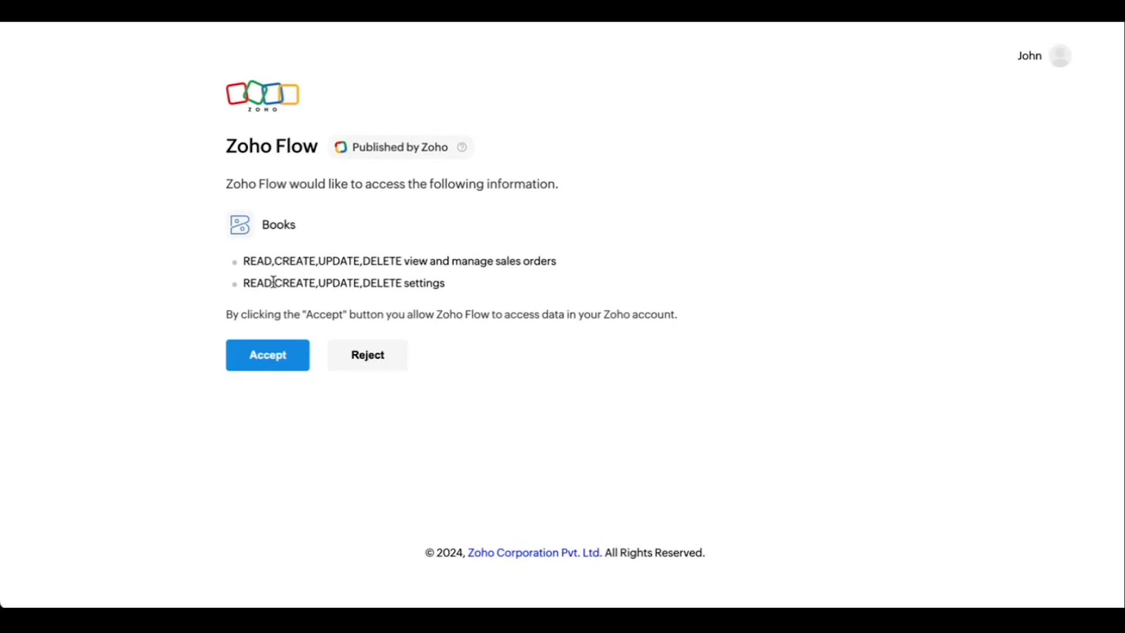
pyautogui.click(256, 356)
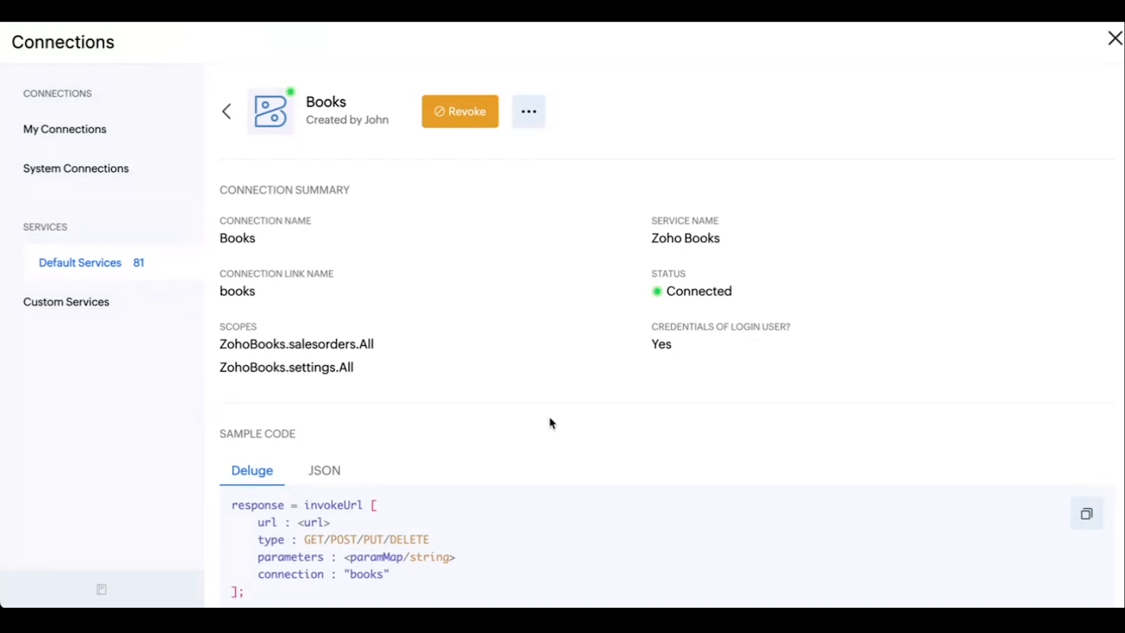
pyautogui.click(1115, 39)
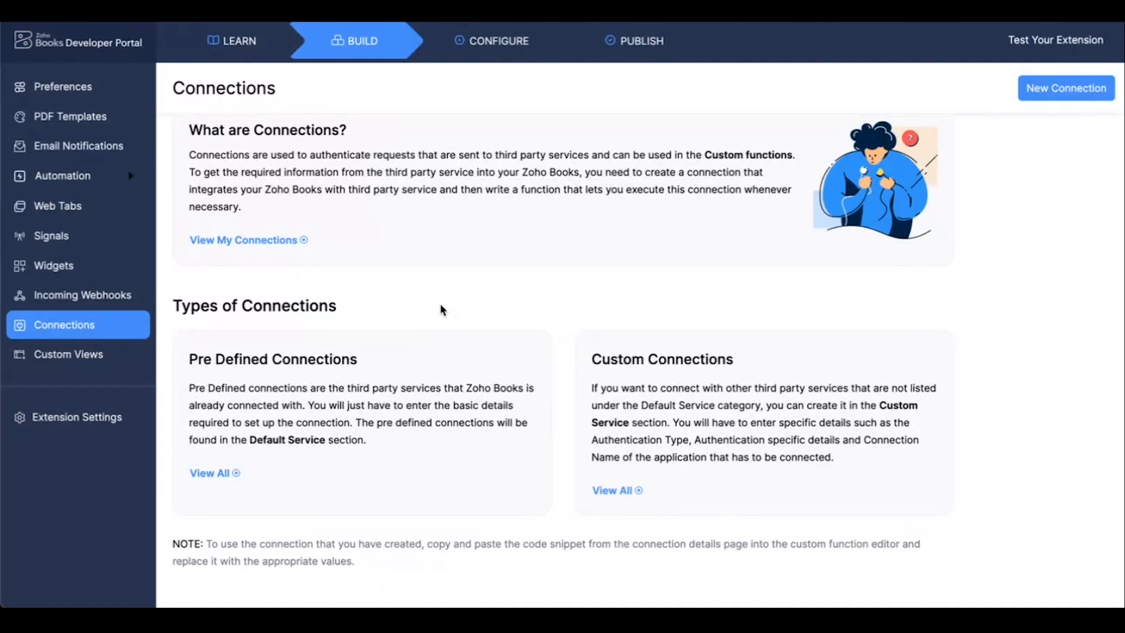
# Start a new global field in the extension configuration, named API Key with the description "Get API key from users".
pyautogui.click(497, 50)
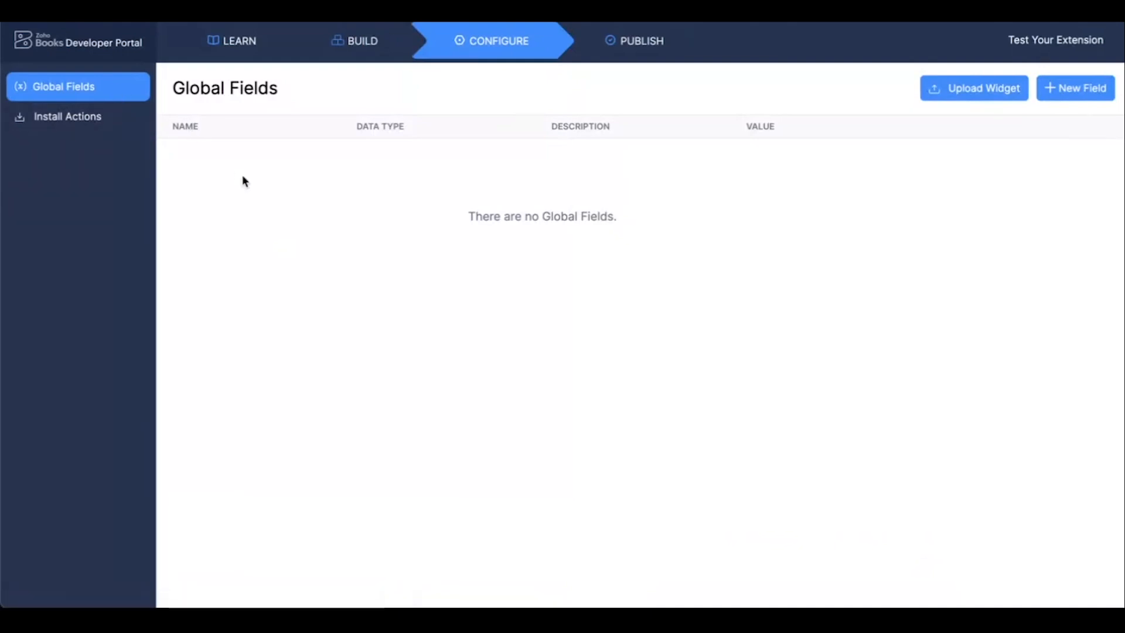
pyautogui.click(1074, 99)
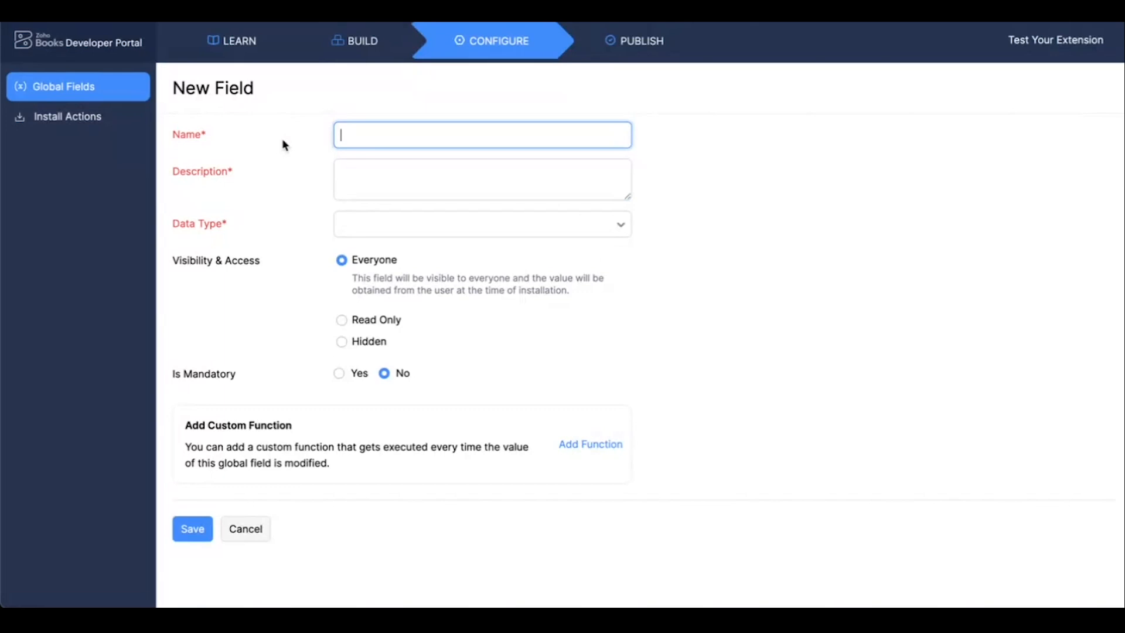
pyautogui.write('API Key')
pyautogui.click(446, 170)
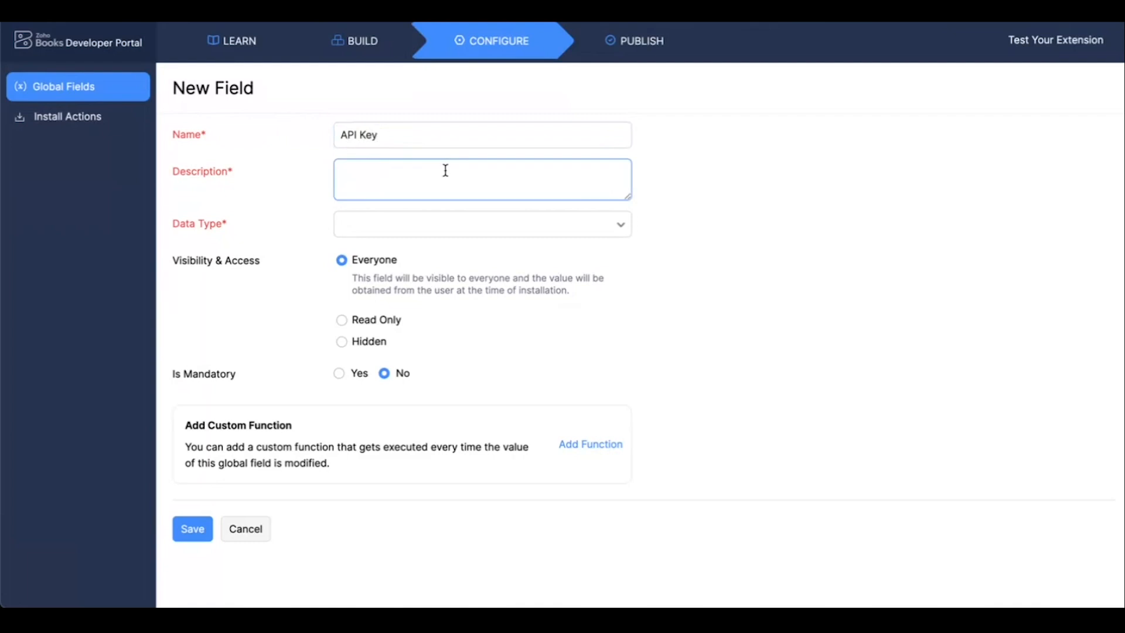
pyautogui.write('Get API key fro')
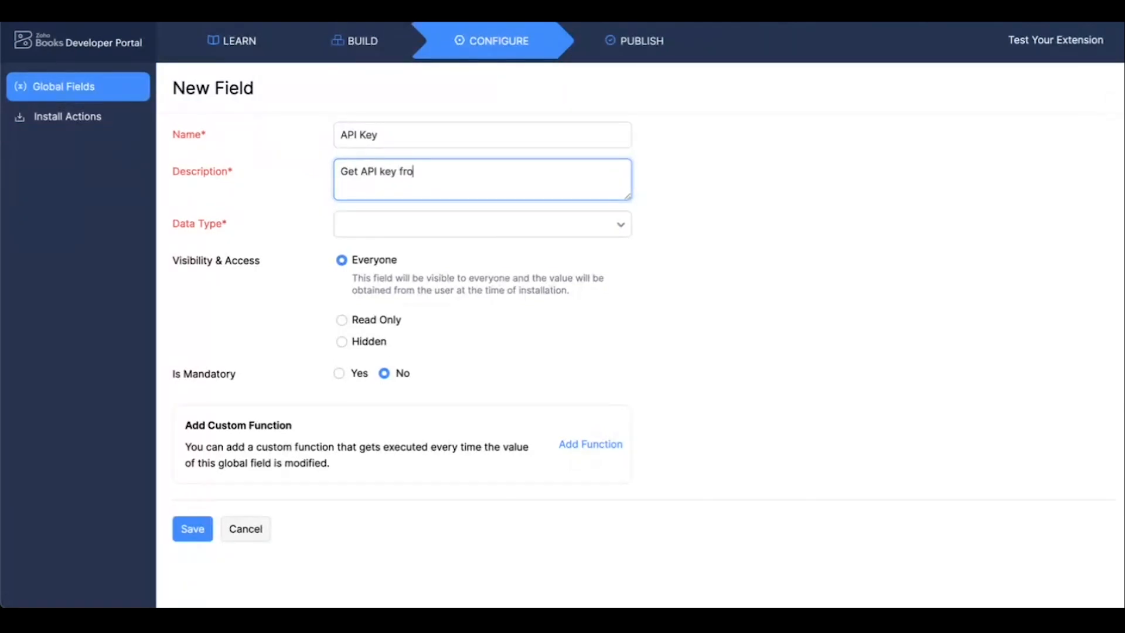
pyautogui.write('im users')
pyautogui.click(673, 262)
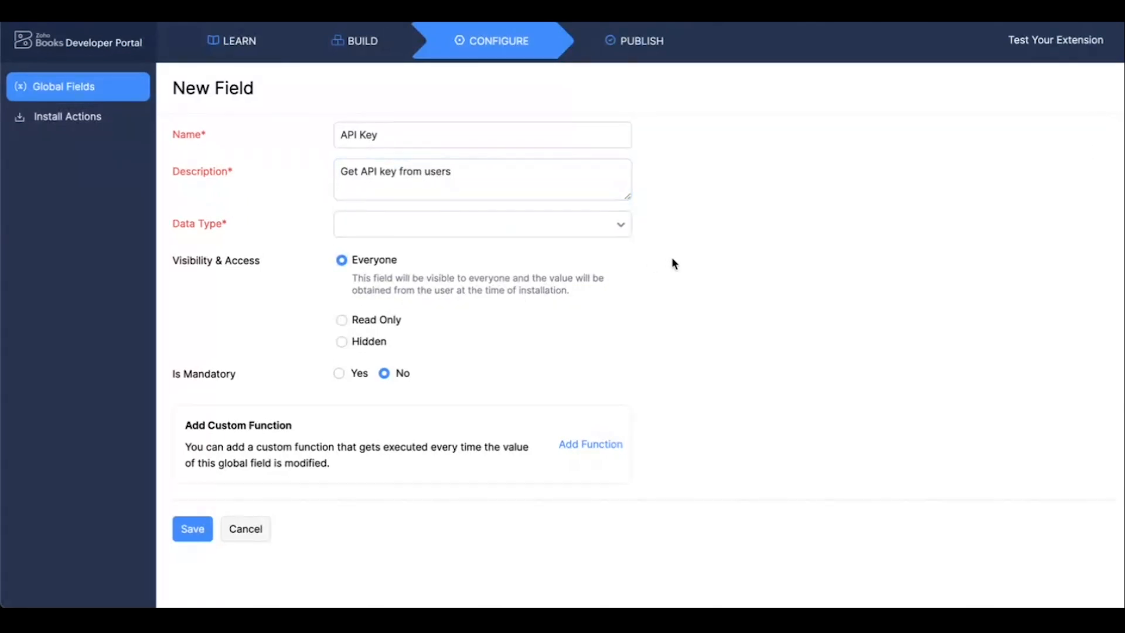
# Set the API Key field's data type to Text Box (Single Line), make it mandatory, and save it.
pyautogui.click(600, 236)
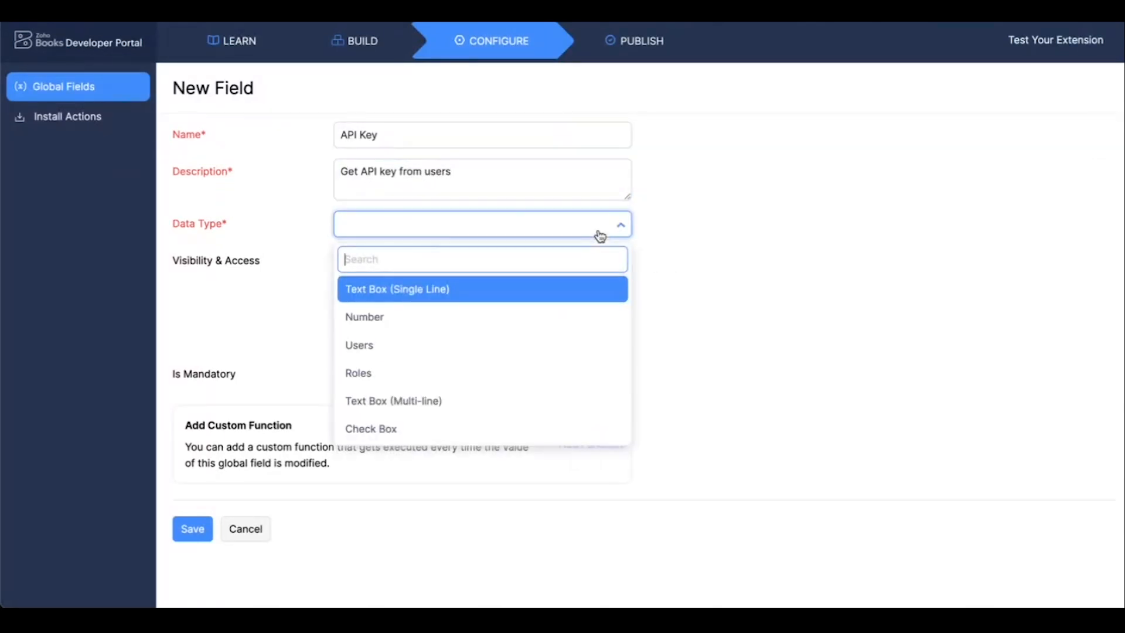
pyautogui.click(404, 300)
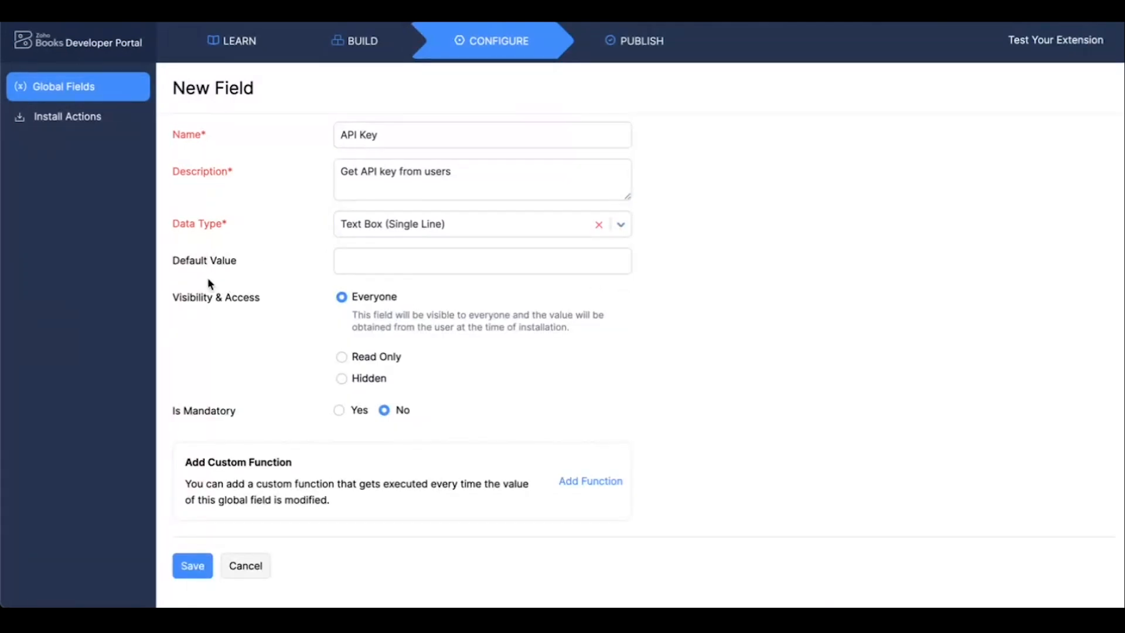
pyautogui.scroll(-1, 258, 274)
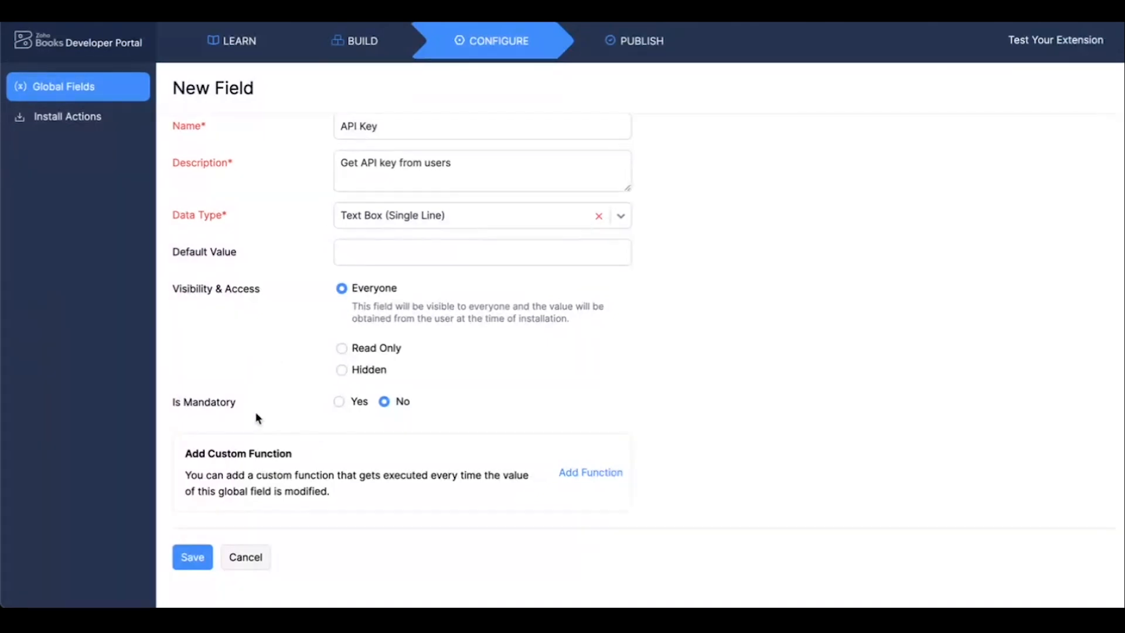
pyautogui.click(340, 402)
pyautogui.scroll(1, 304, 366)
pyautogui.scroll(-1, 304, 367)
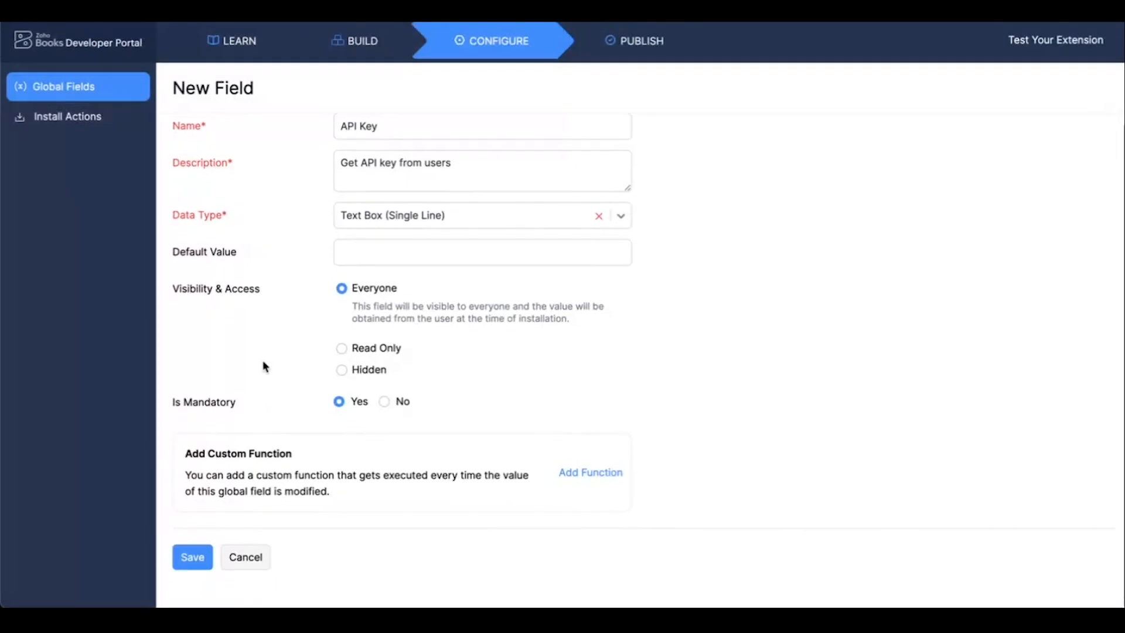
pyautogui.click(196, 557)
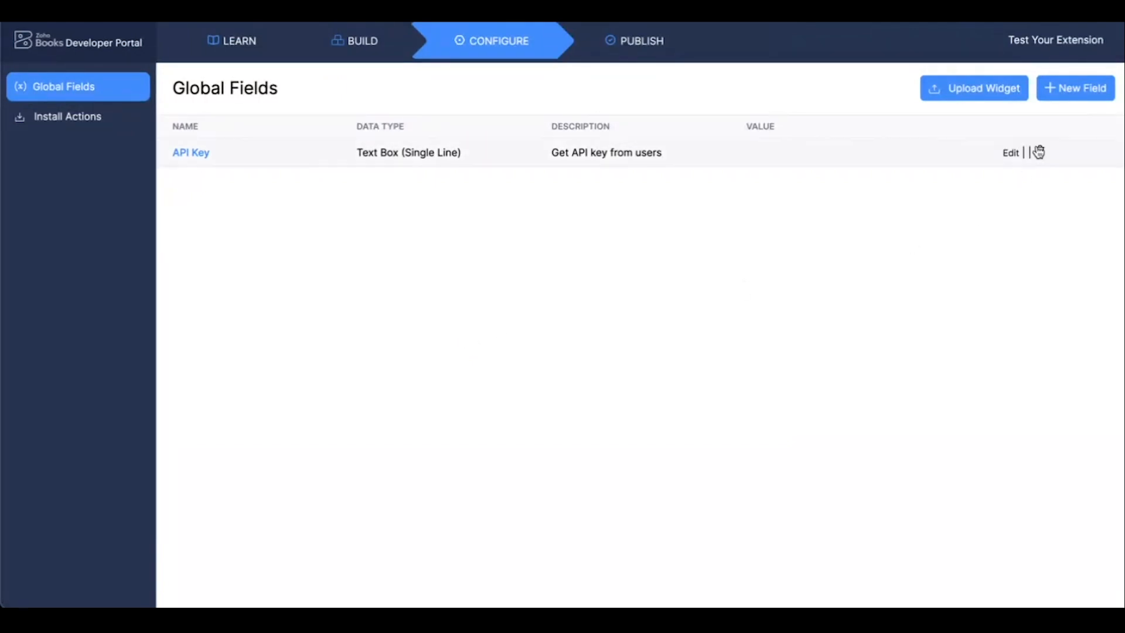
# Start another global field named API Token with the description "Get API token from user".
pyautogui.click(1071, 98)
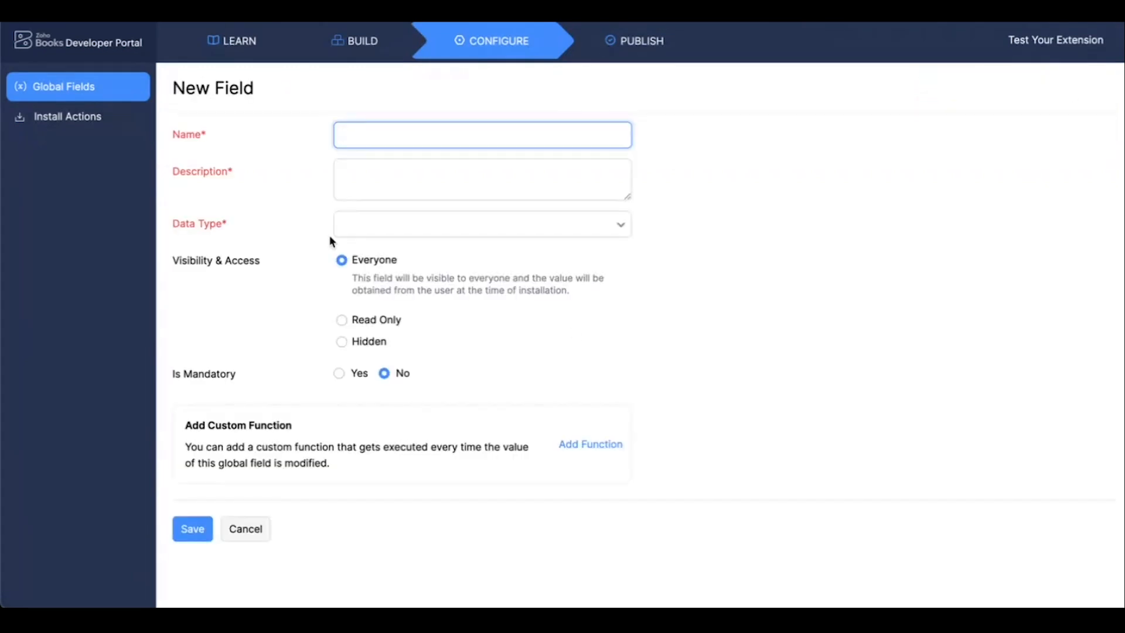
pyautogui.click(349, 138)
pyautogui.write('API Token')
pyautogui.click(433, 180)
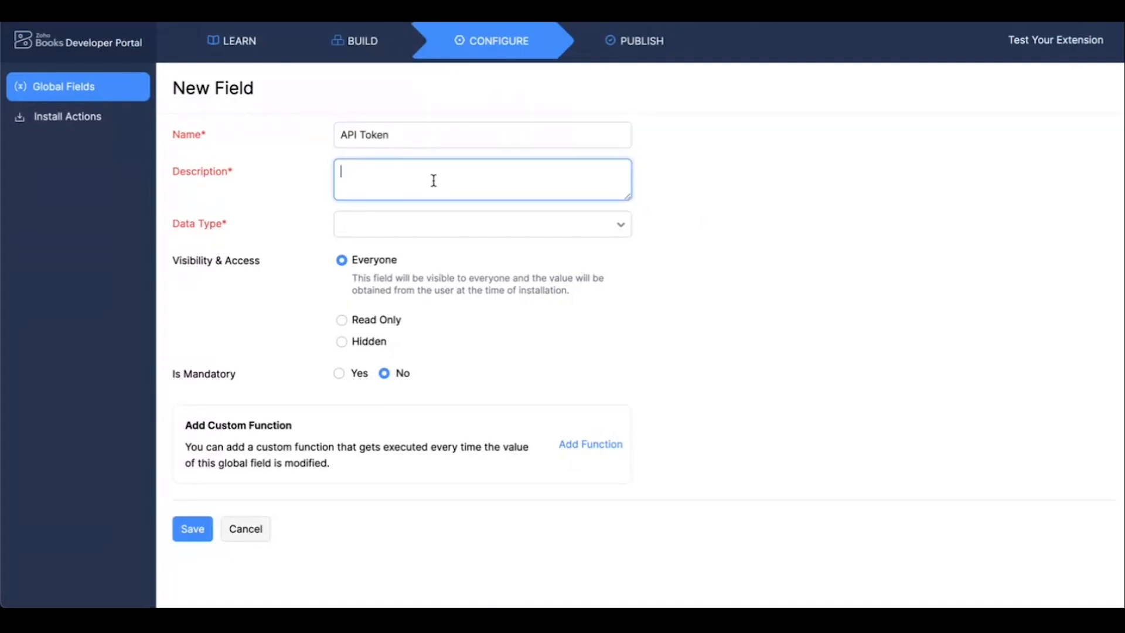
pyautogui.write('Get API token from user')
pyautogui.click(690, 246)
# Make the API Token field a mandatory Text Box (Single Line) and save it.
pyautogui.click(563, 228)
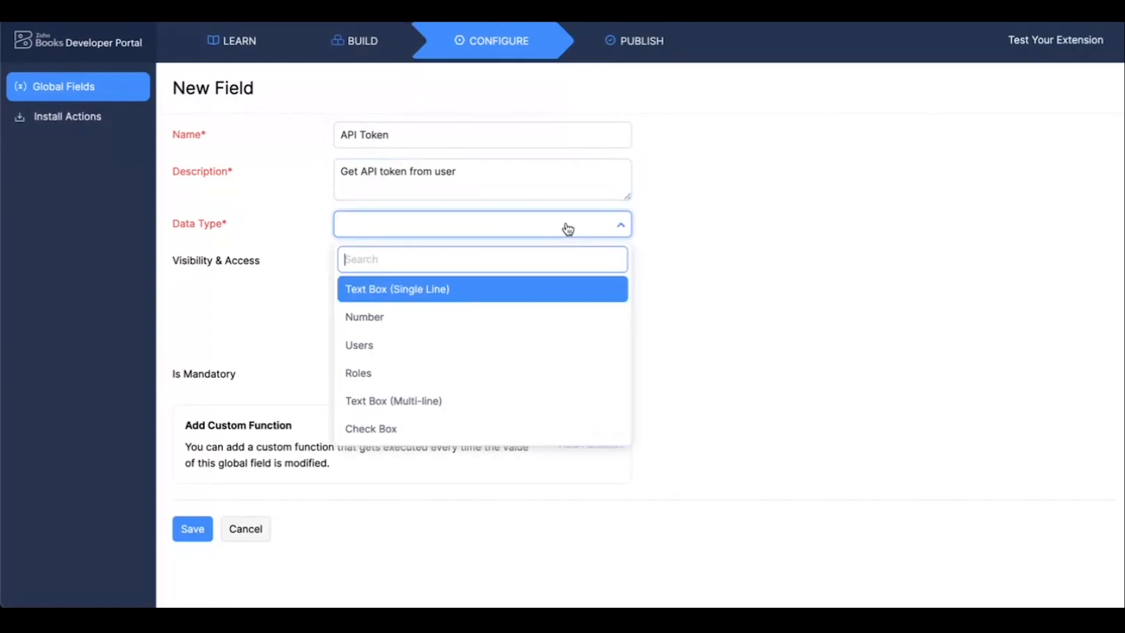
pyautogui.click(369, 294)
pyautogui.click(210, 269)
pyautogui.click(245, 274)
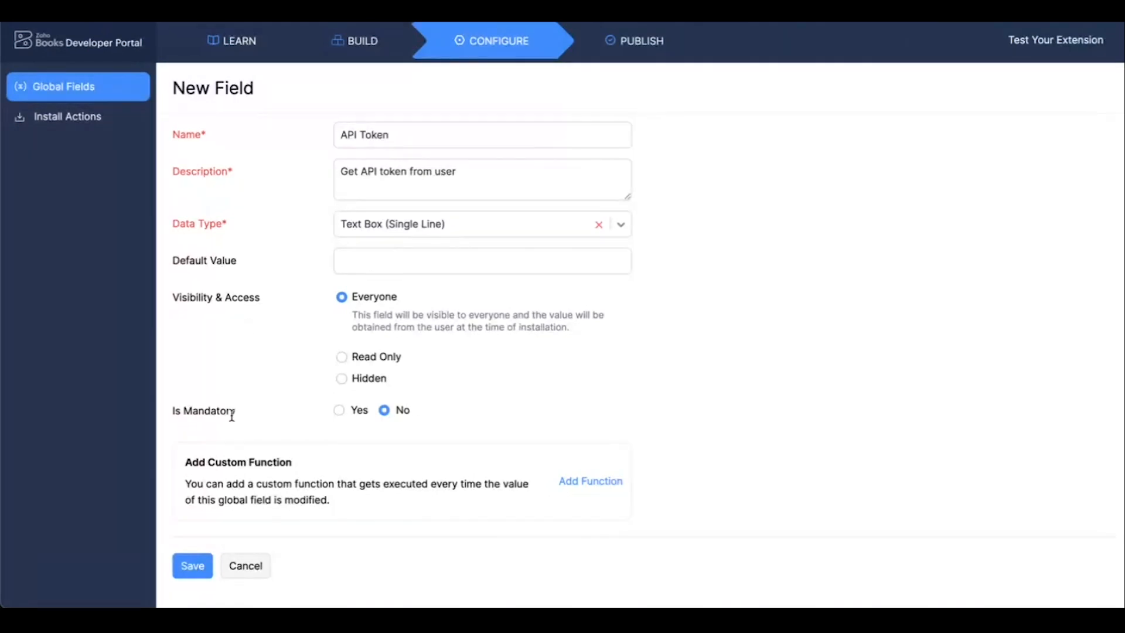
pyautogui.click(339, 410)
pyautogui.scroll(-1, 247, 399)
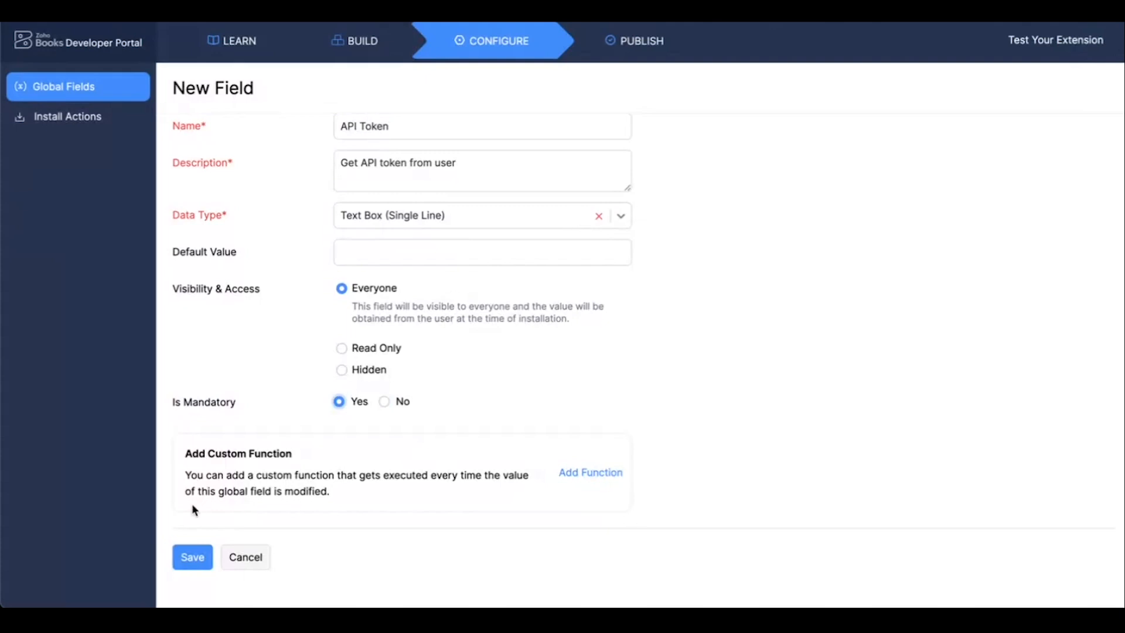
pyautogui.click(189, 559)
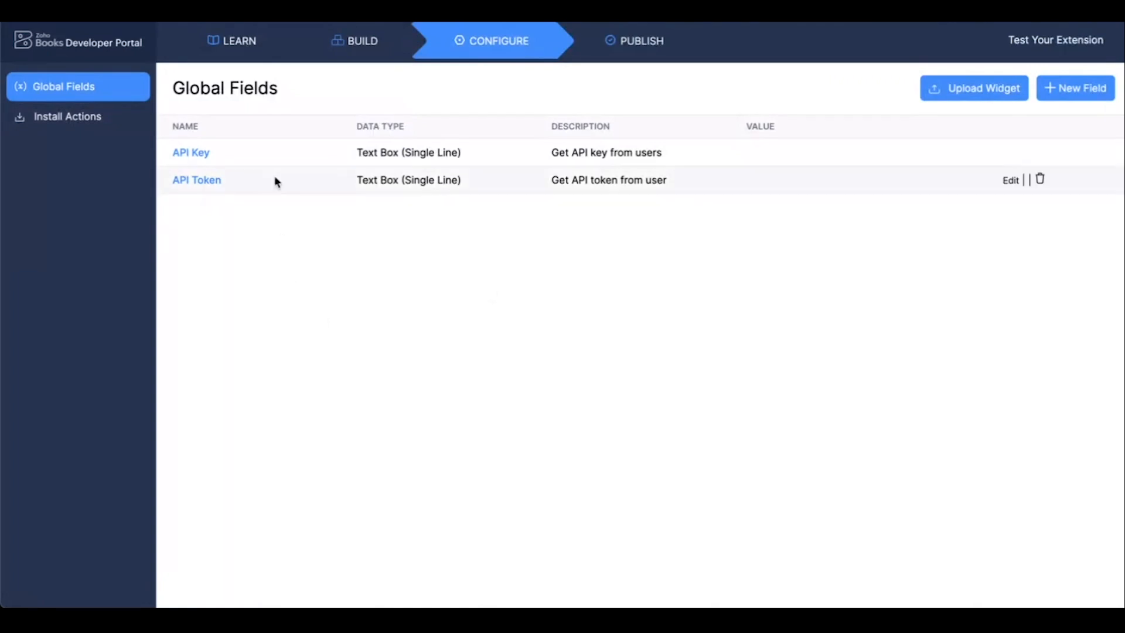
# Go to the custom functions among the extension's workflow actions and start a new custom function.
pyautogui.click(363, 53)
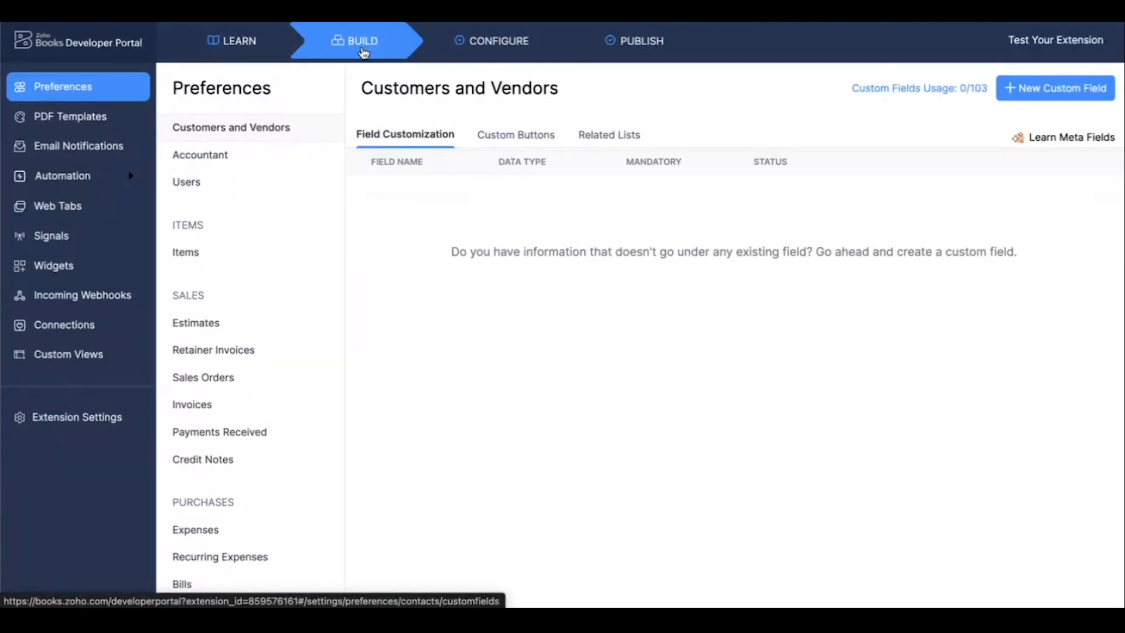
pyautogui.click(86, 183)
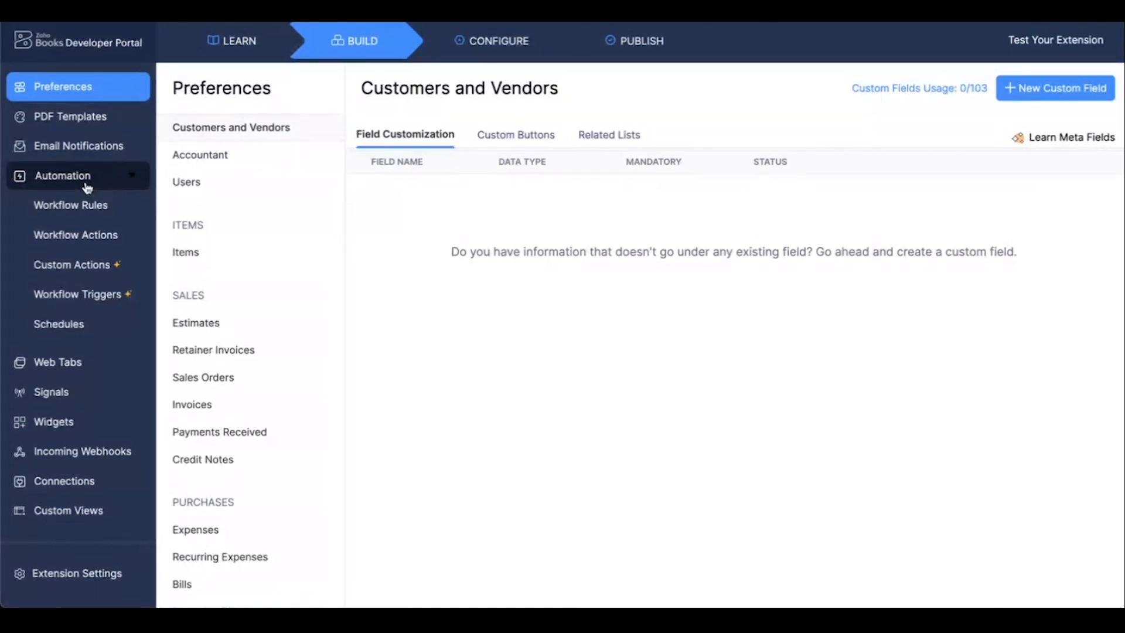
pyautogui.click(63, 236)
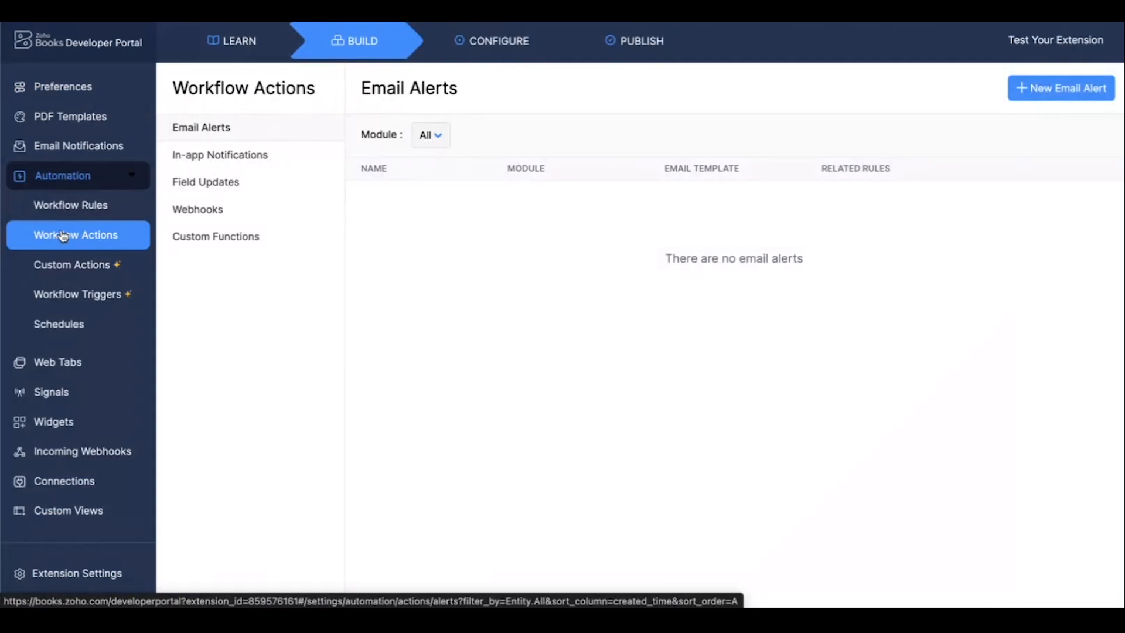
pyautogui.click(211, 238)
pyautogui.click(480, 317)
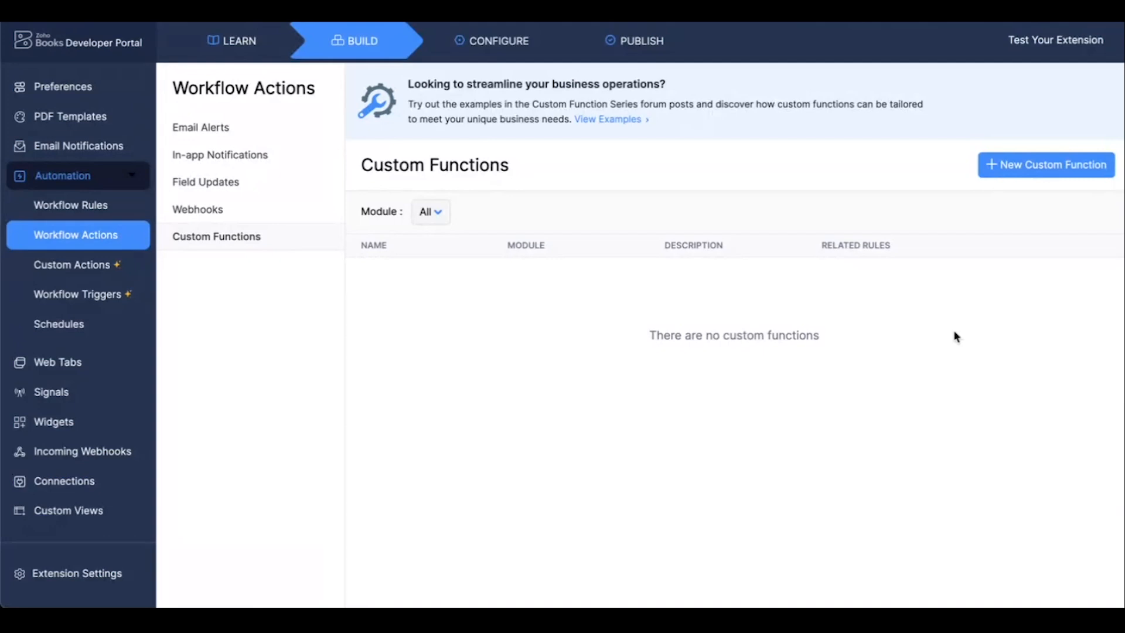
pyautogui.click(1039, 171)
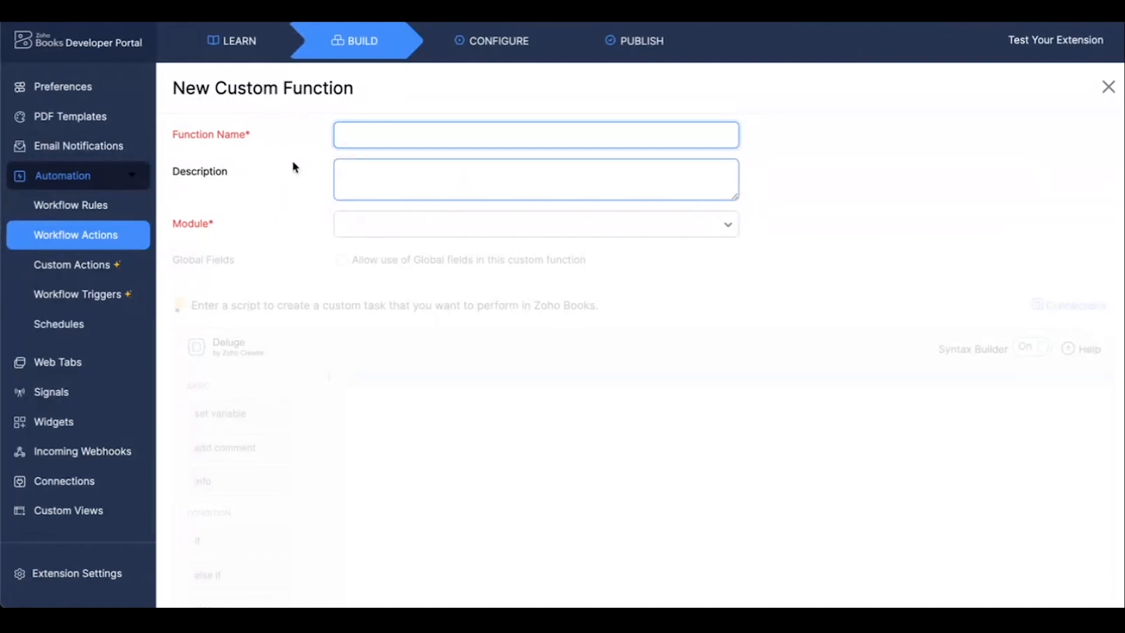
# Name the custom function Get_salesorders.
pyautogui.write('Get Salesorders')
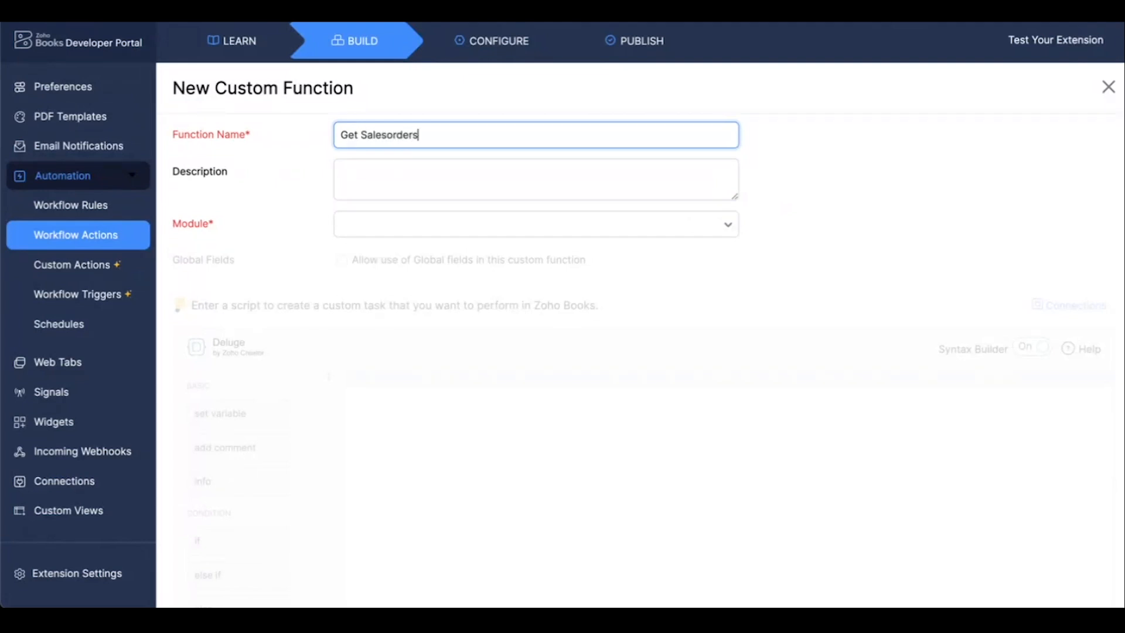
pyautogui.click(366, 135)
pyautogui.press('BackSpace')
pyautogui.press('BackSpace')
pyautogui.write('_s')
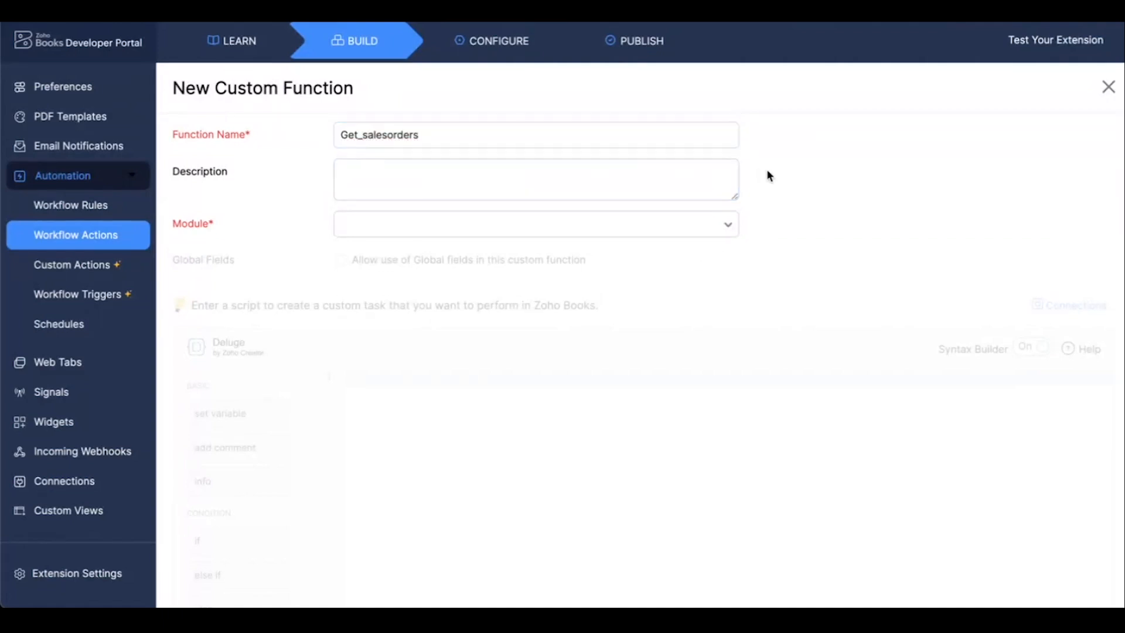
# Set the custom function's module to Sales Order and allow the use of global fields in it.
pyautogui.click(552, 196)
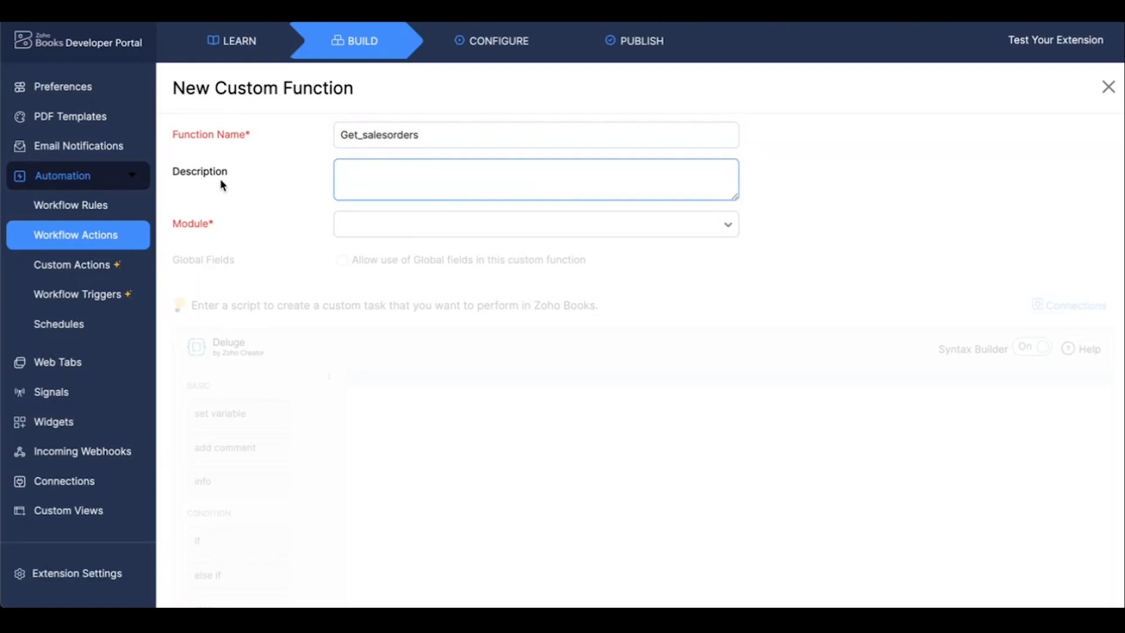
pyautogui.click(412, 252)
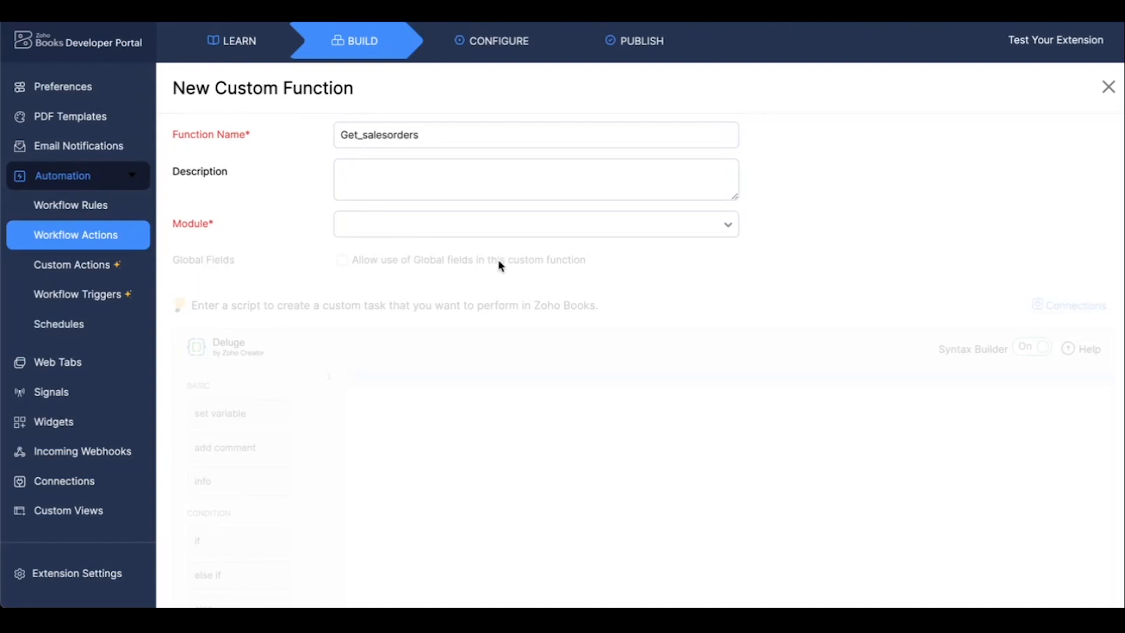
pyautogui.click(523, 239)
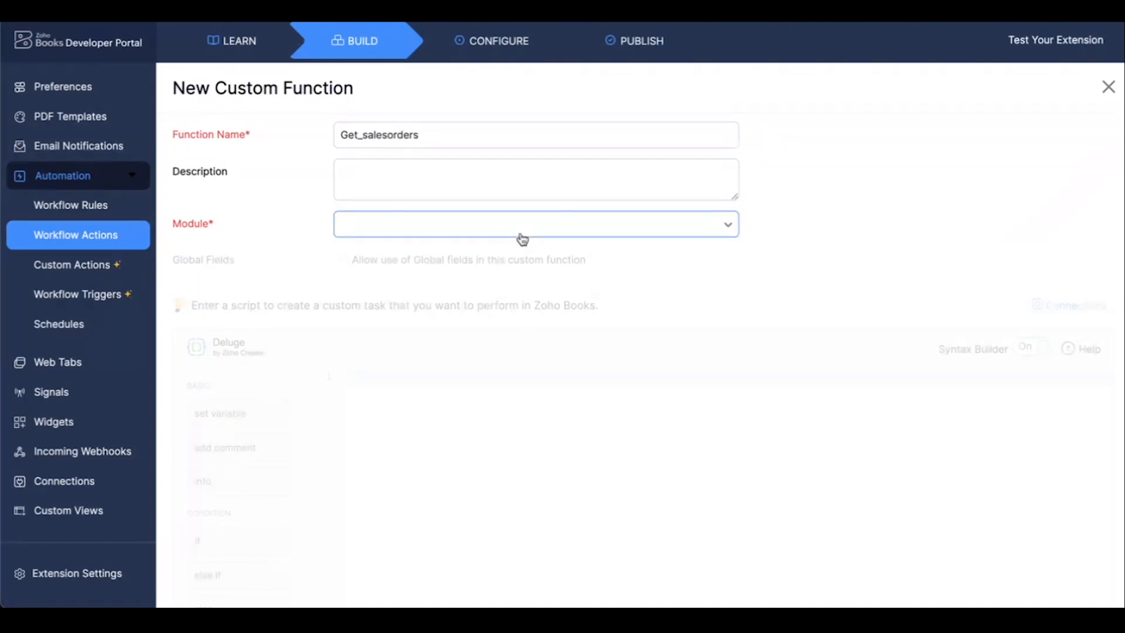
pyautogui.click(524, 238)
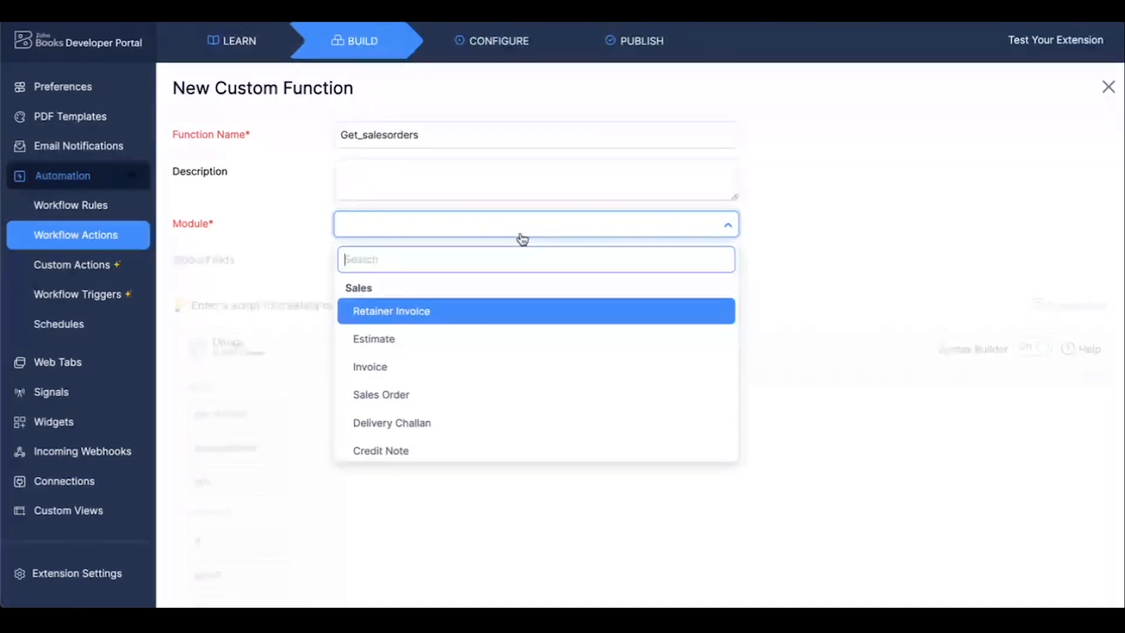
pyautogui.click(437, 394)
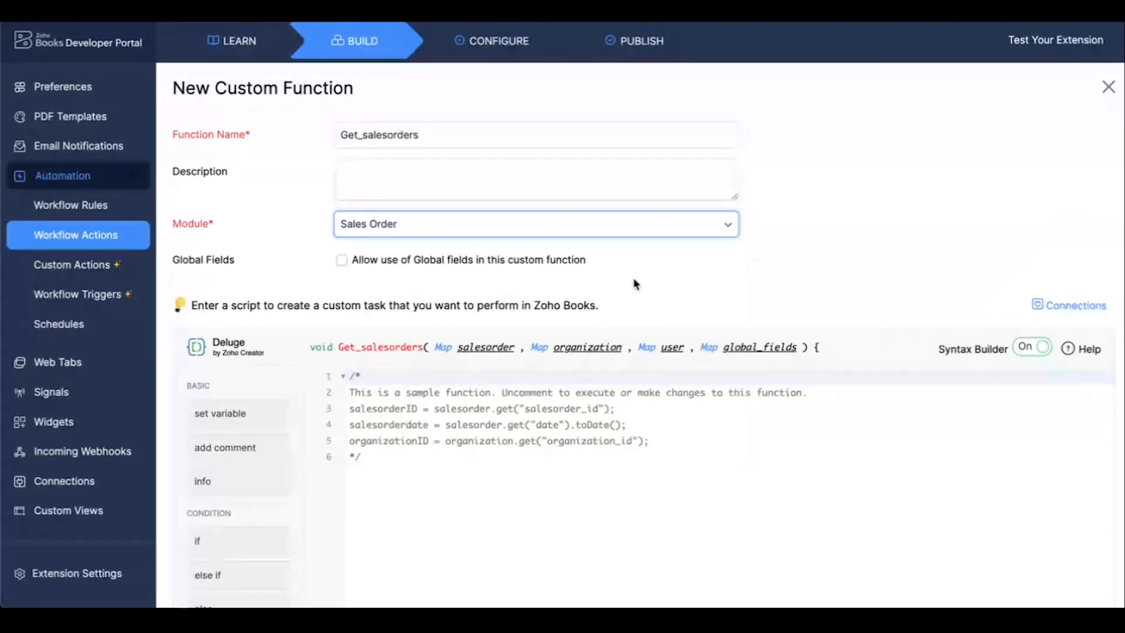
pyautogui.scroll(-1, 636, 284)
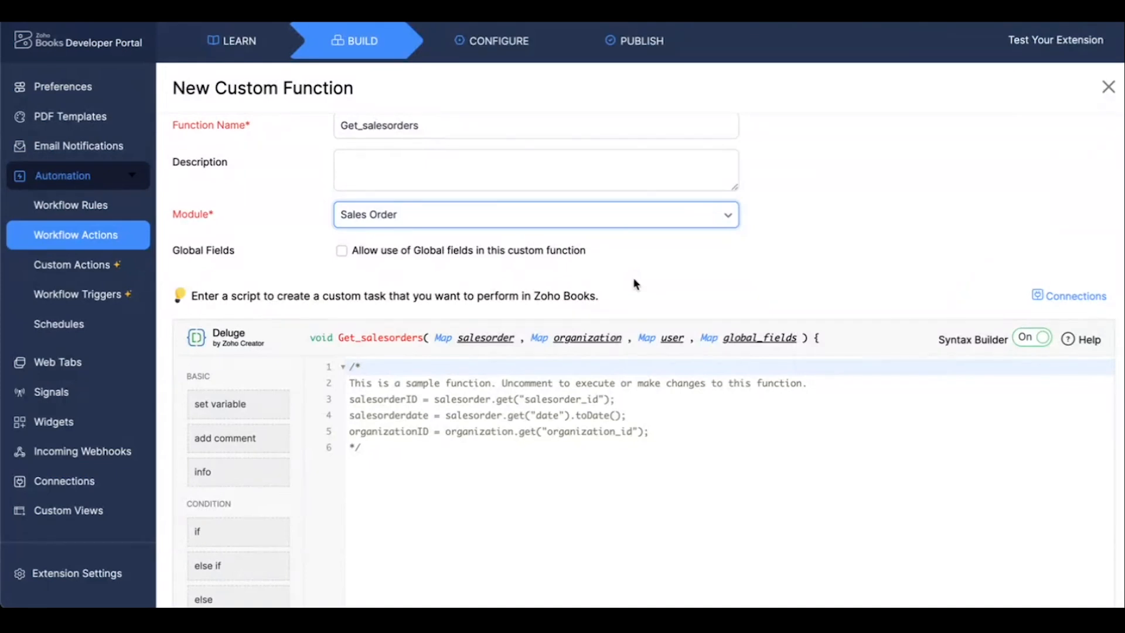
pyautogui.click(343, 253)
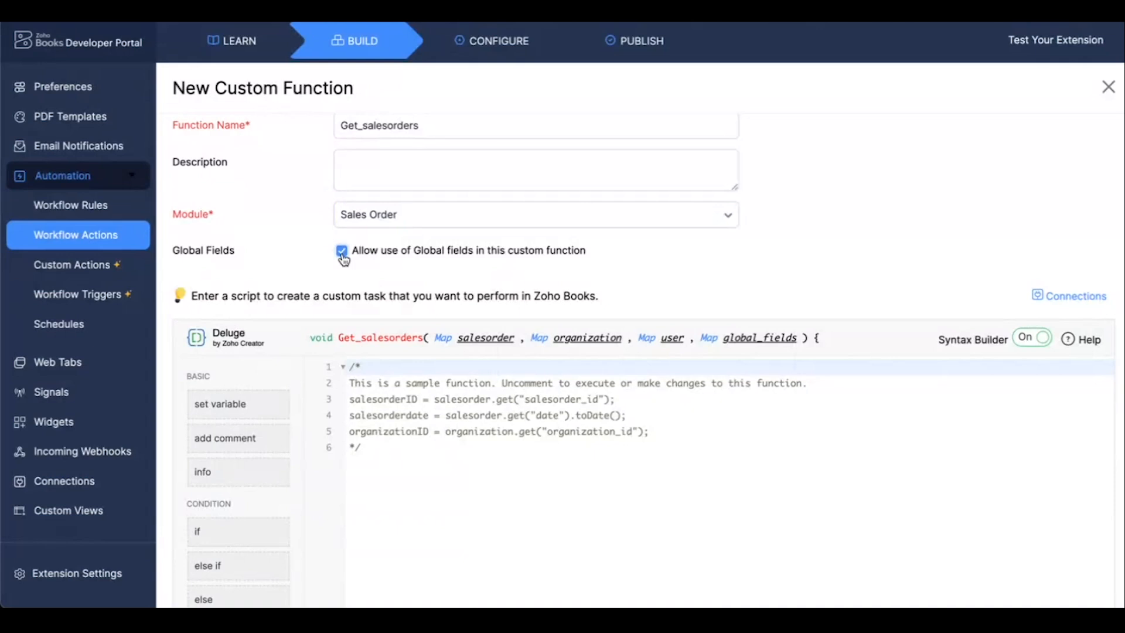
# Inspect the sample data of the function's organization argument.
pyautogui.scroll(-2, 629, 273)
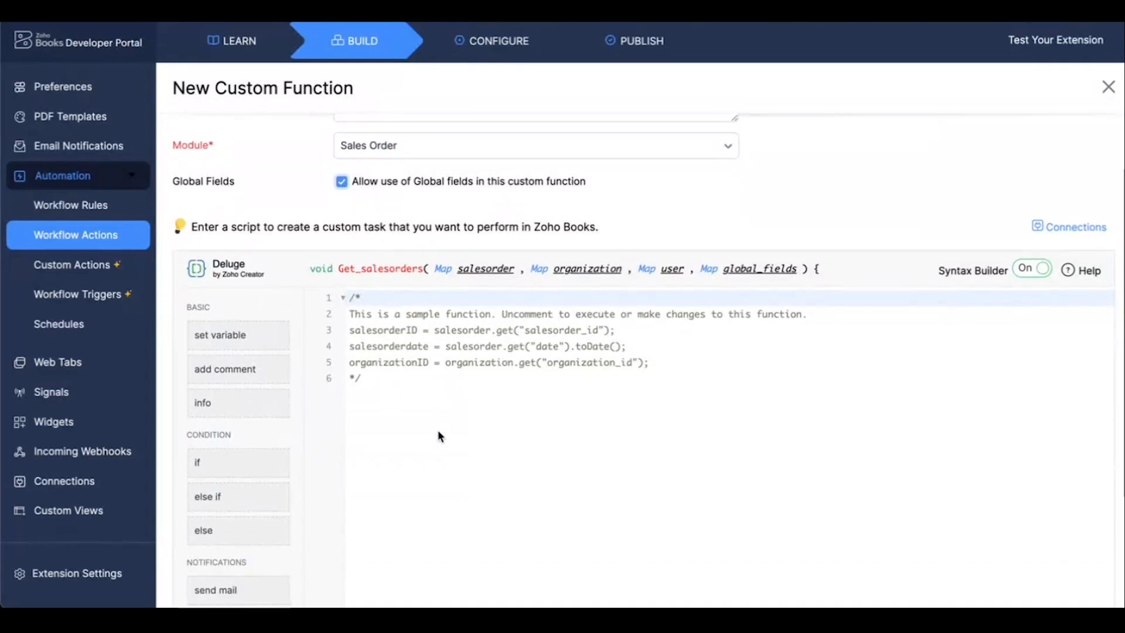
pyautogui.scroll(-2, 445, 448)
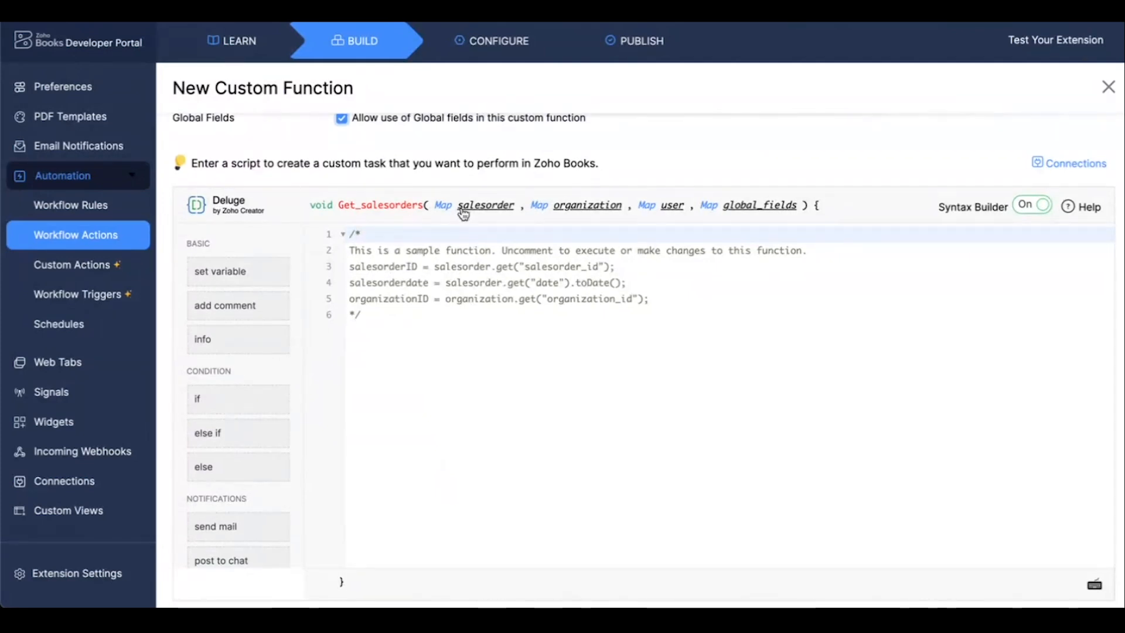
pyautogui.click(564, 212)
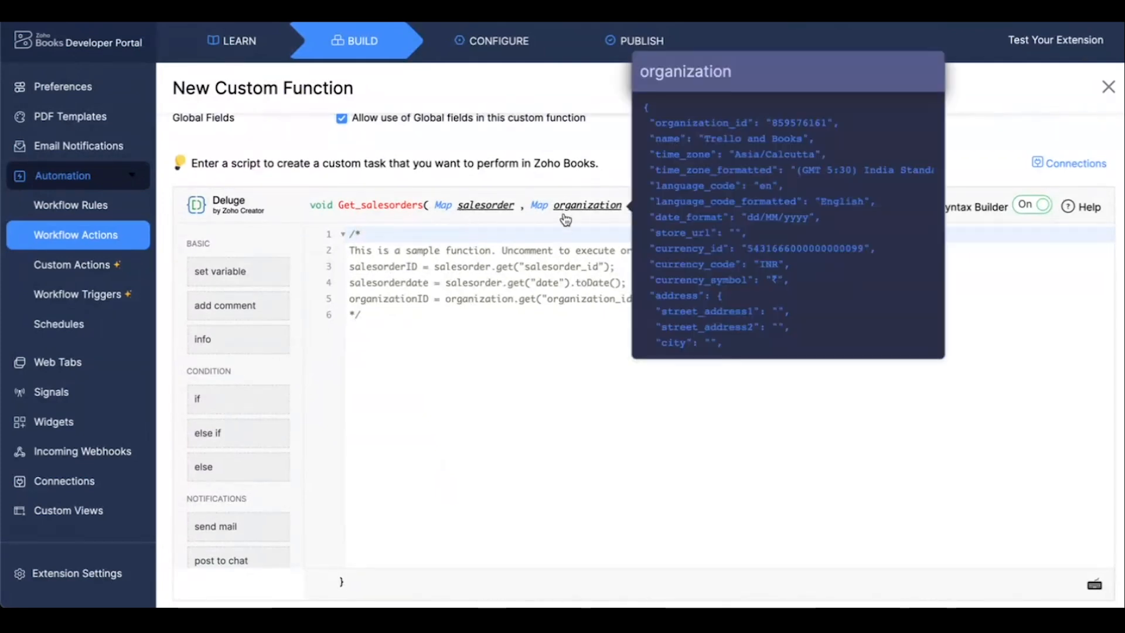
# Replace the sample script with the Deluge code that fetches the sales order details and pushes them to Trello as a card.
pyautogui.click(568, 332)
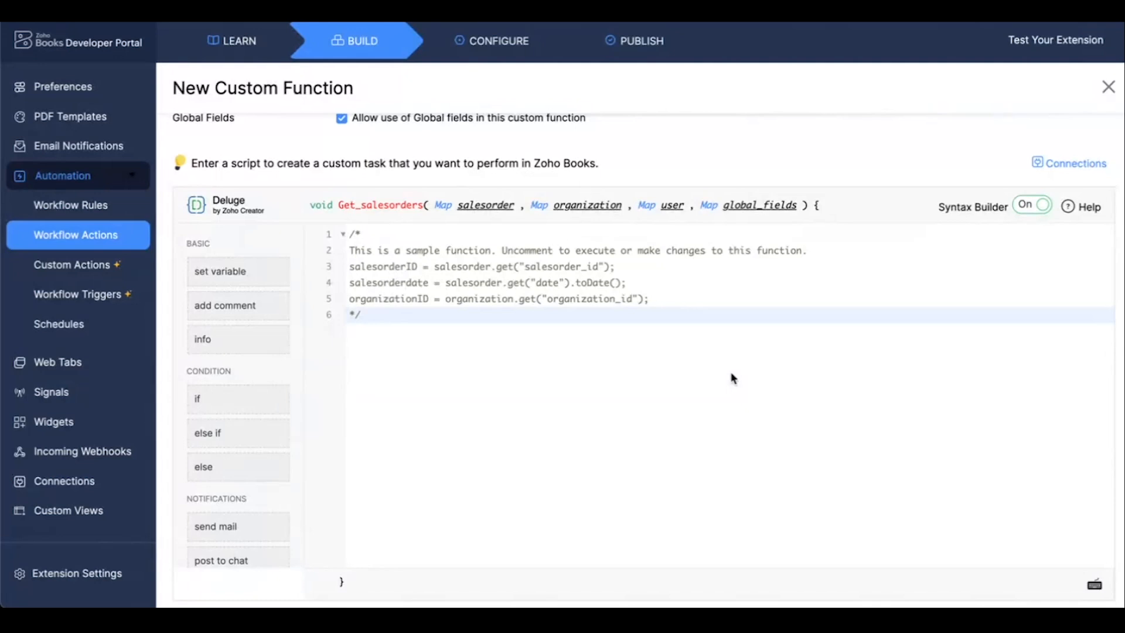
pyautogui.scroll(1, 733, 378)
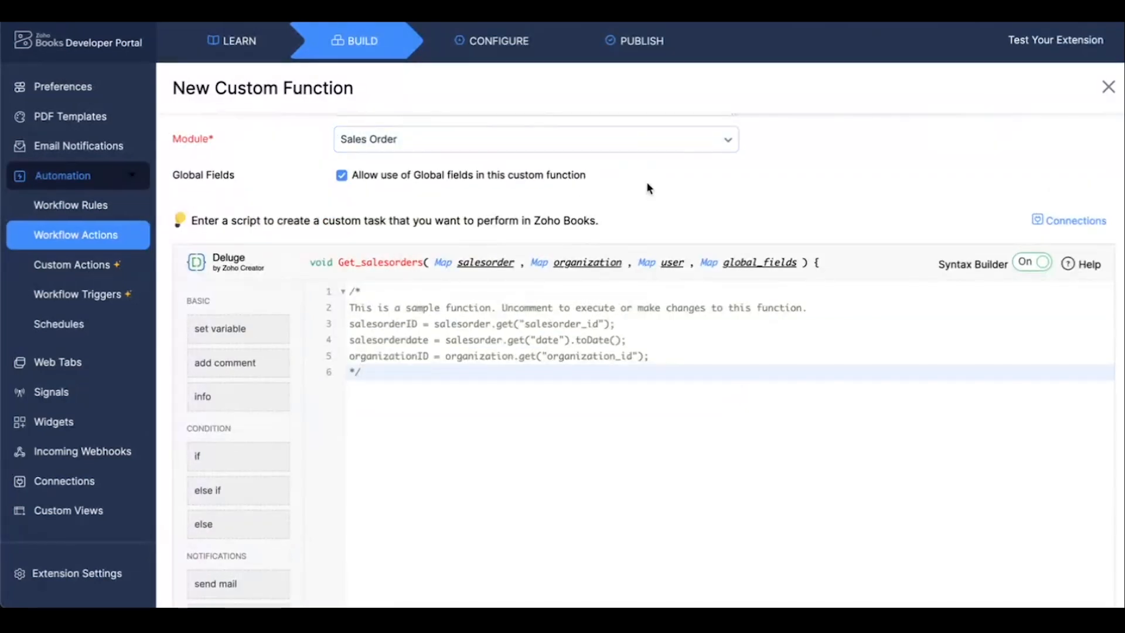
pyautogui.scroll(-1, 647, 186)
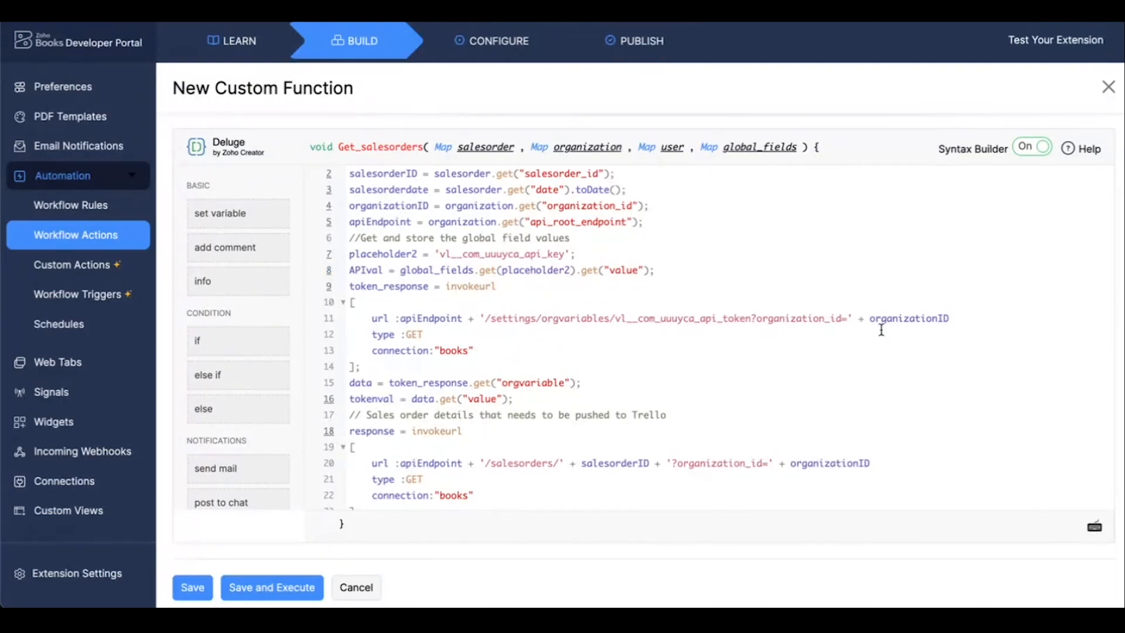
# Look through the organization argument's data to see which values the new script reads from it.
pyautogui.click(598, 156)
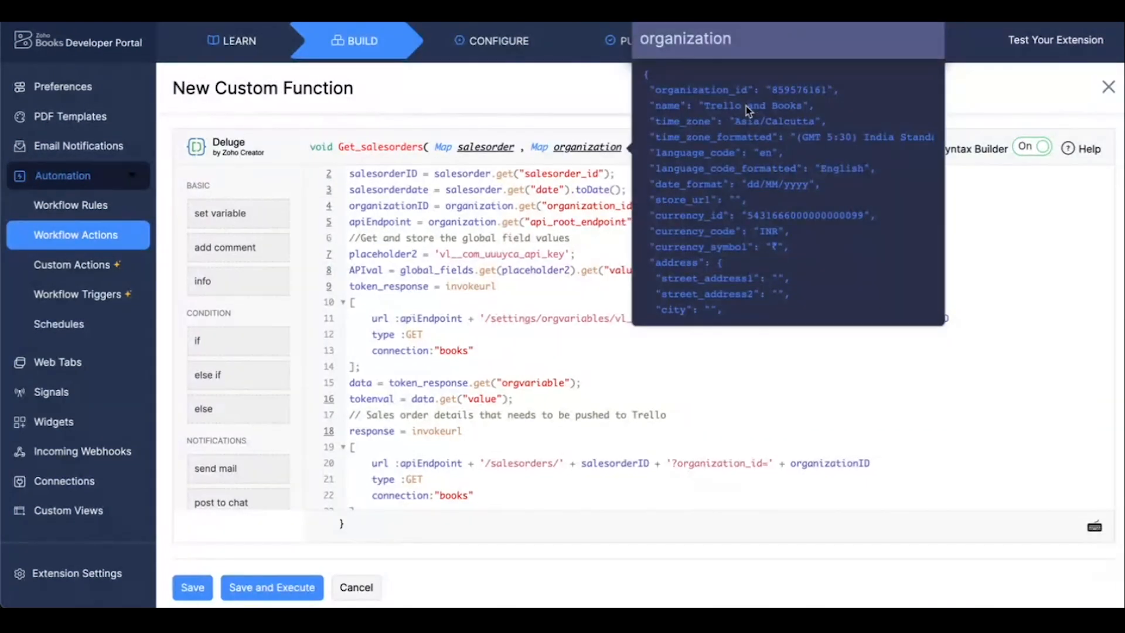
pyautogui.scroll(-1, 746, 169)
pyautogui.scroll(-10, 747, 168)
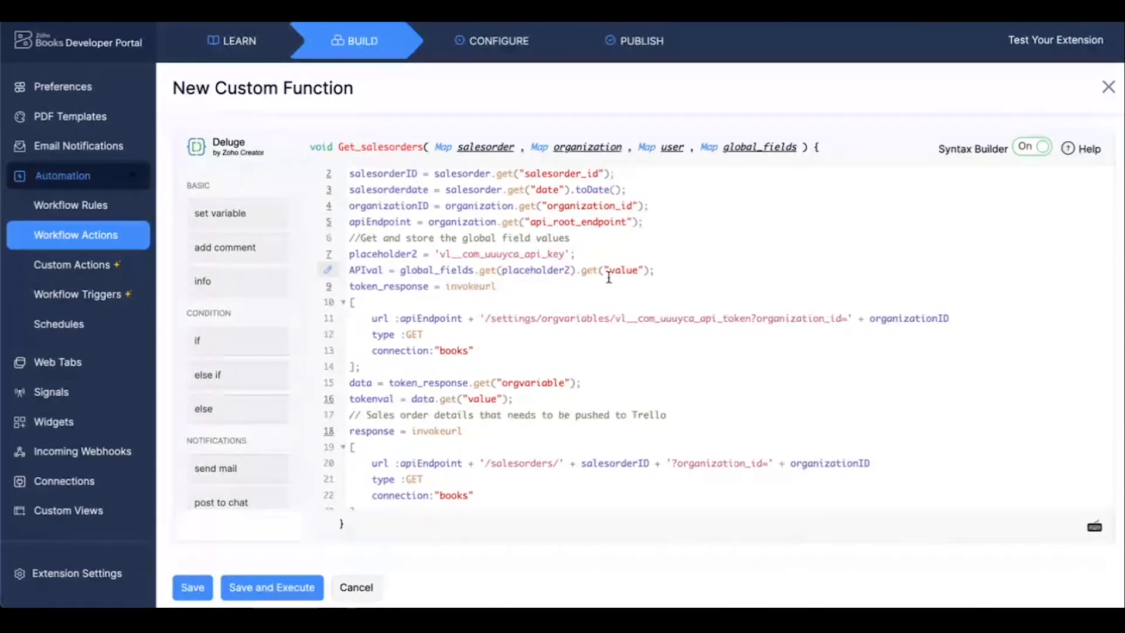
# Set the placeholder2 value in the script to the API Key global field's placeholder, vl__com_8kbdt3_api_key.
pyautogui.scroll(-2, 609, 277)
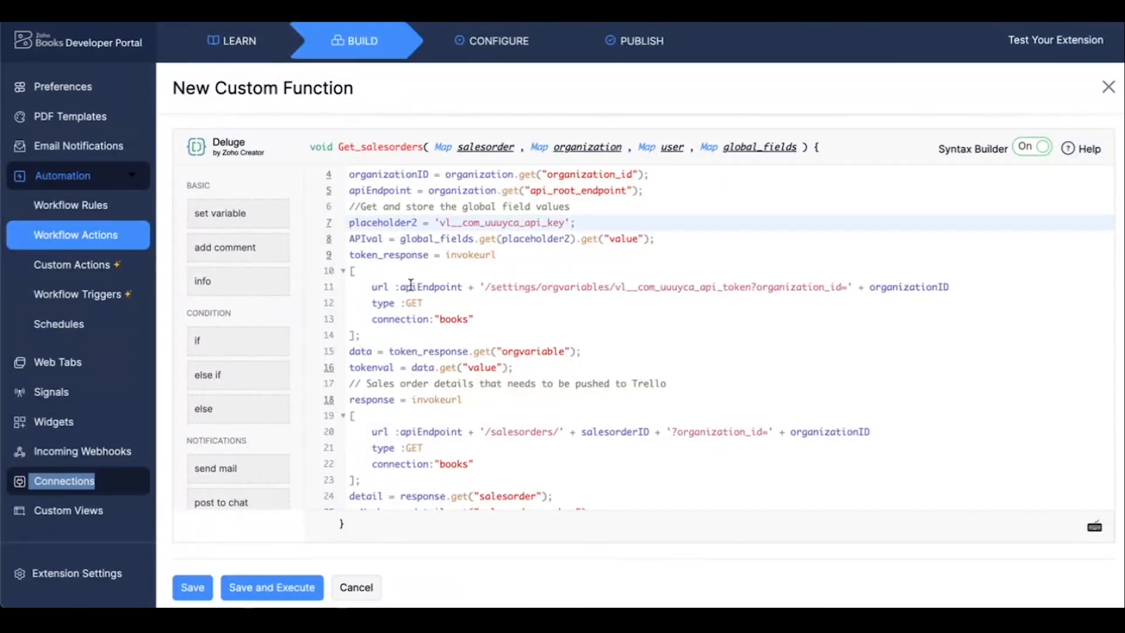
pyautogui.scroll(1, 471, 302)
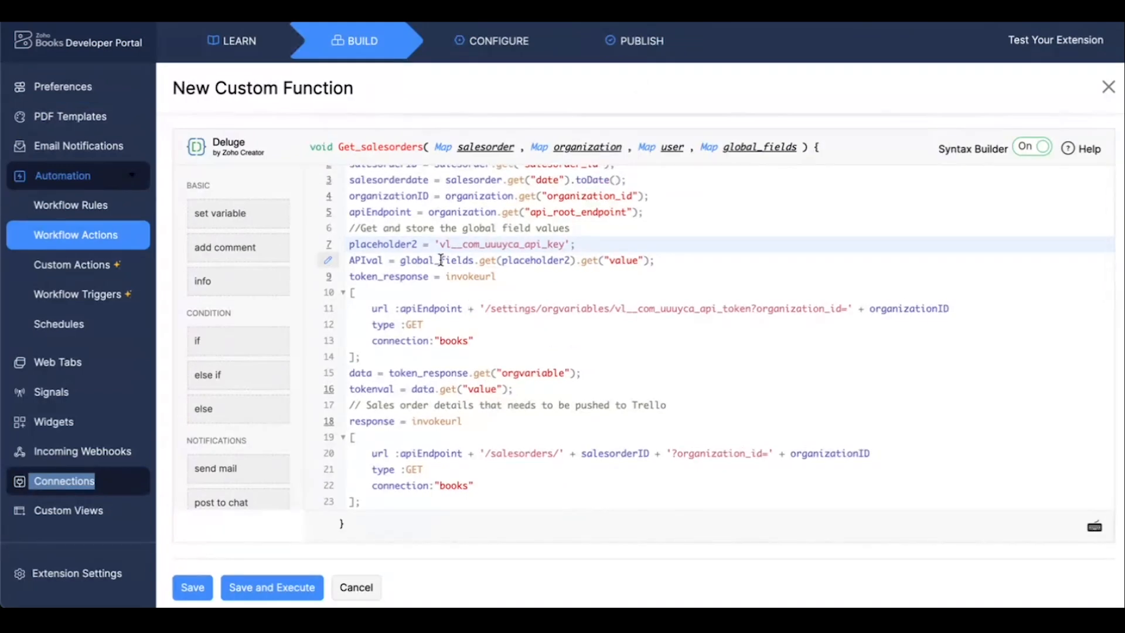
pyautogui.moveTo(441, 244); pyautogui.dragTo(565, 244)
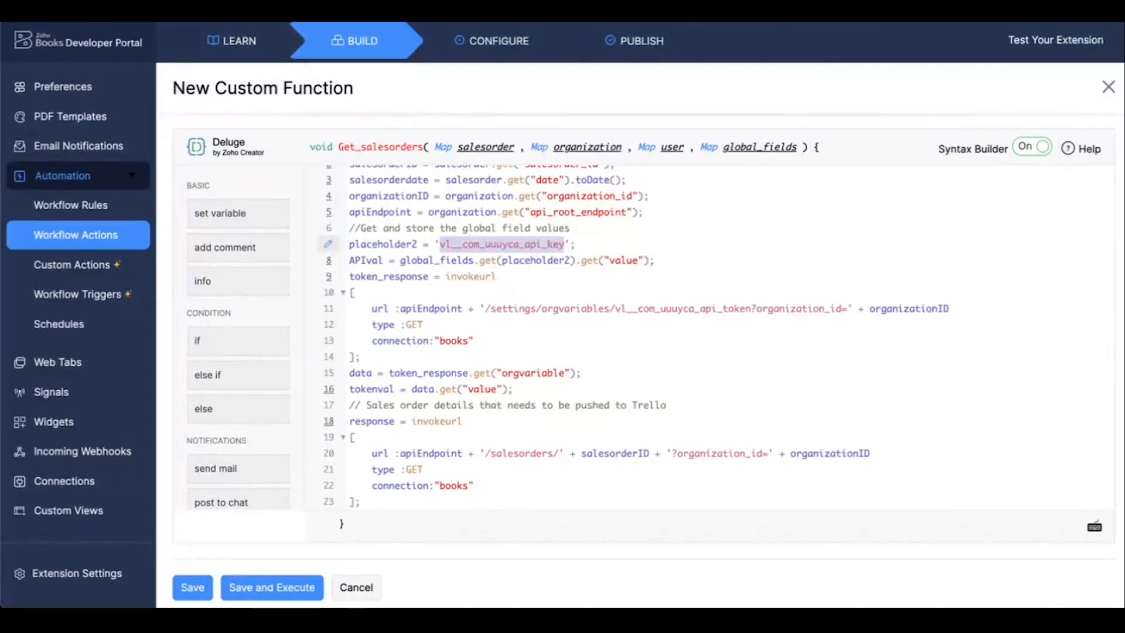
pyautogui.write('vl__com_8kbdt3_api_key')
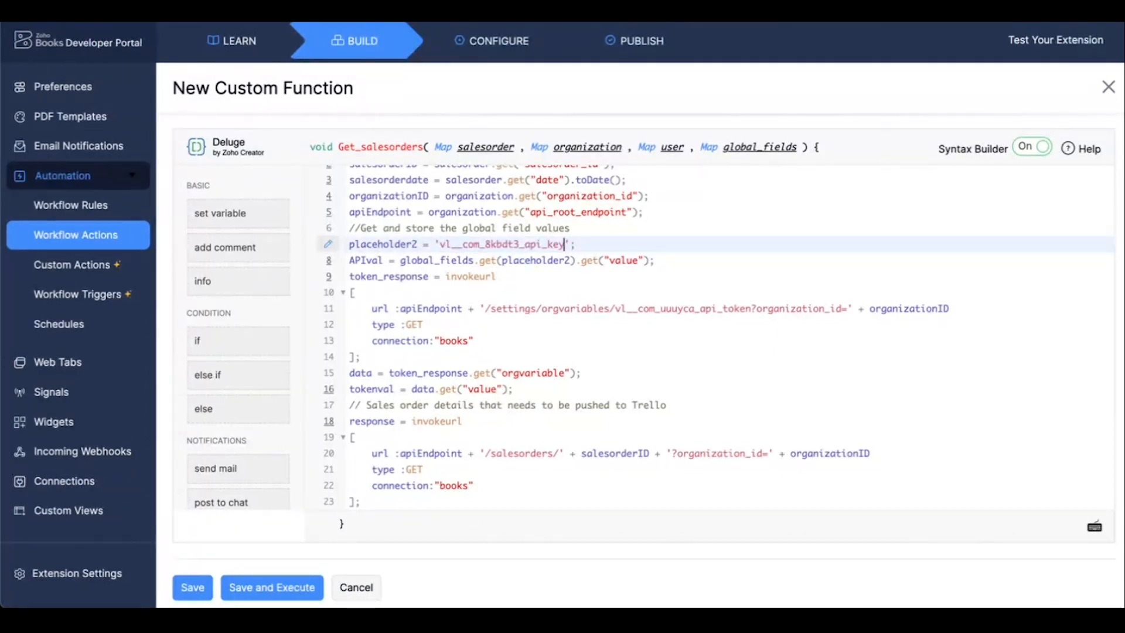
# Close the API Key global field without saving and copy the placeholder of the API Token global field.
pyautogui.click(535, 309)
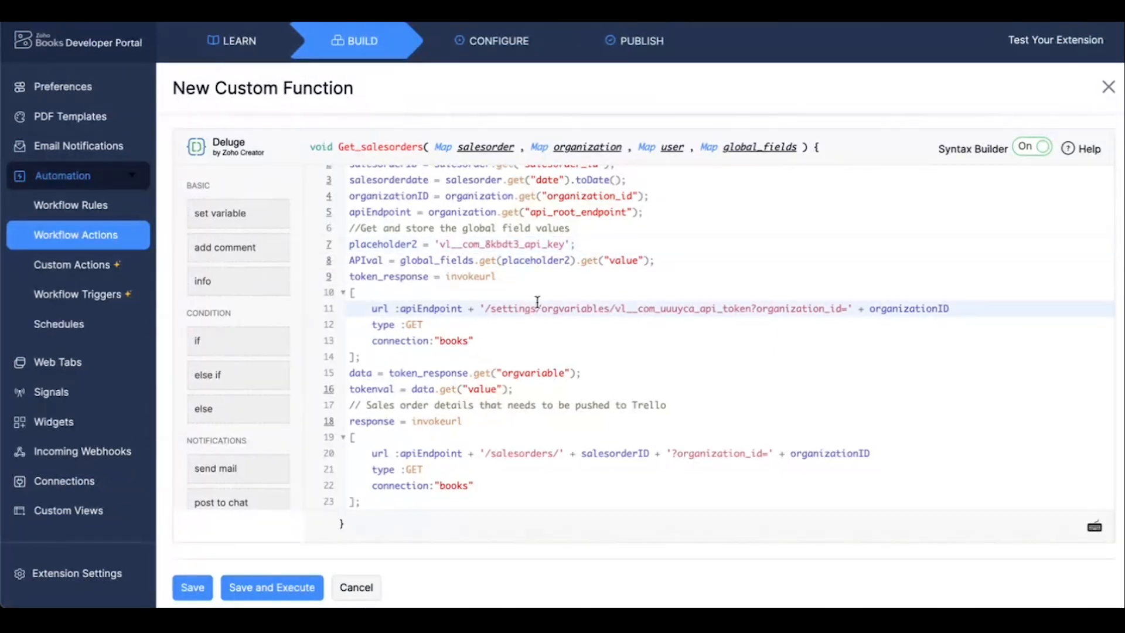
pyautogui.scroll(-1, 539, 333)
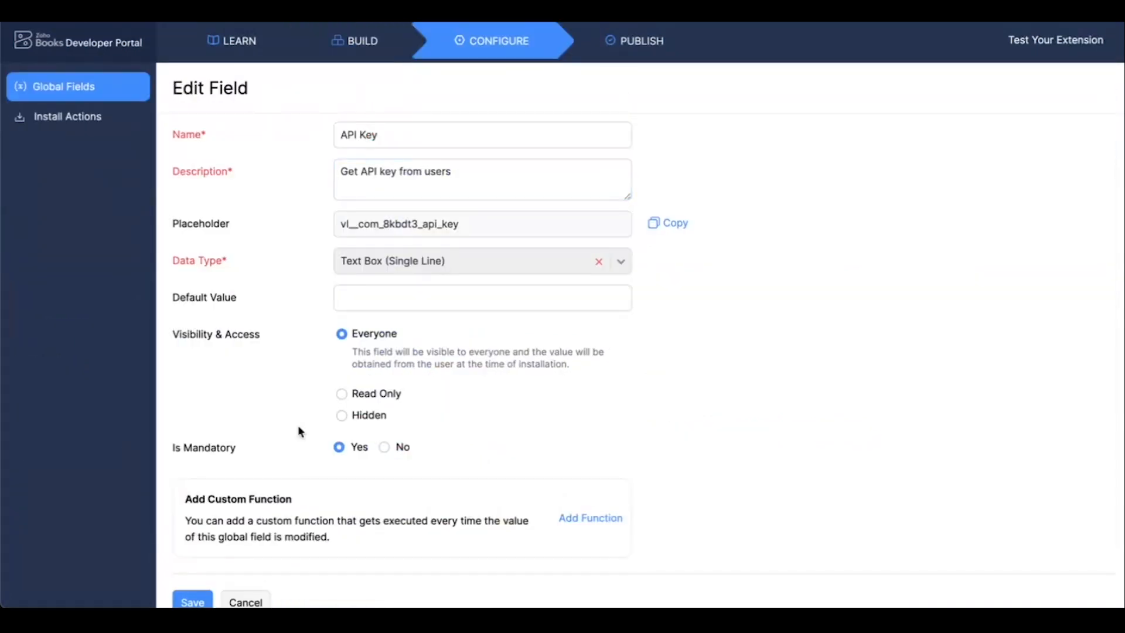
pyautogui.click(237, 602)
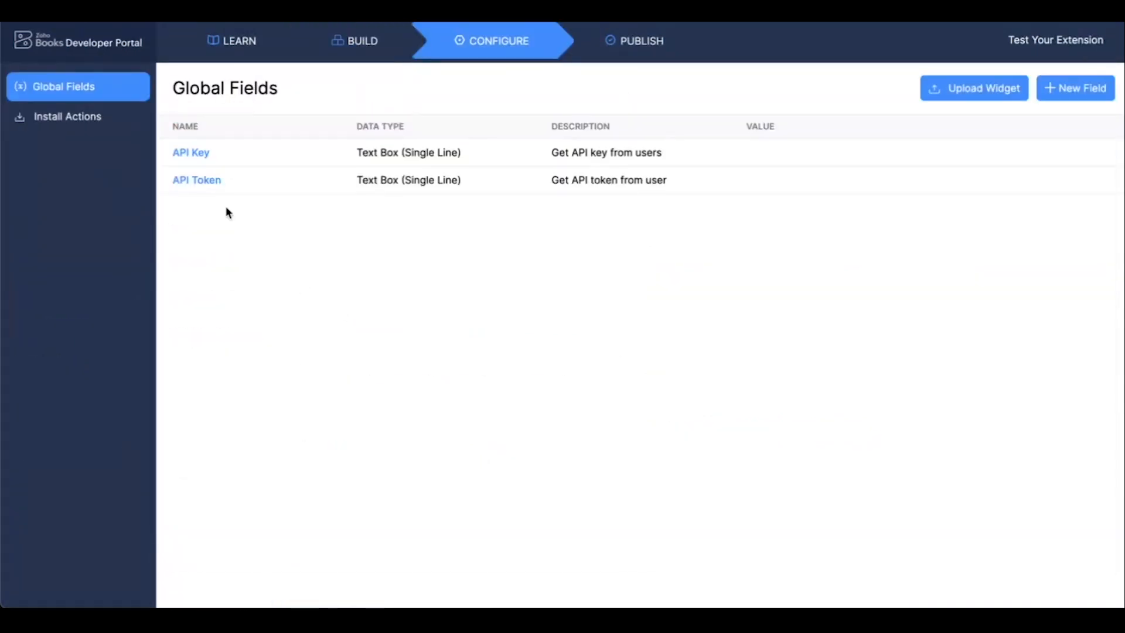
pyautogui.click(209, 191)
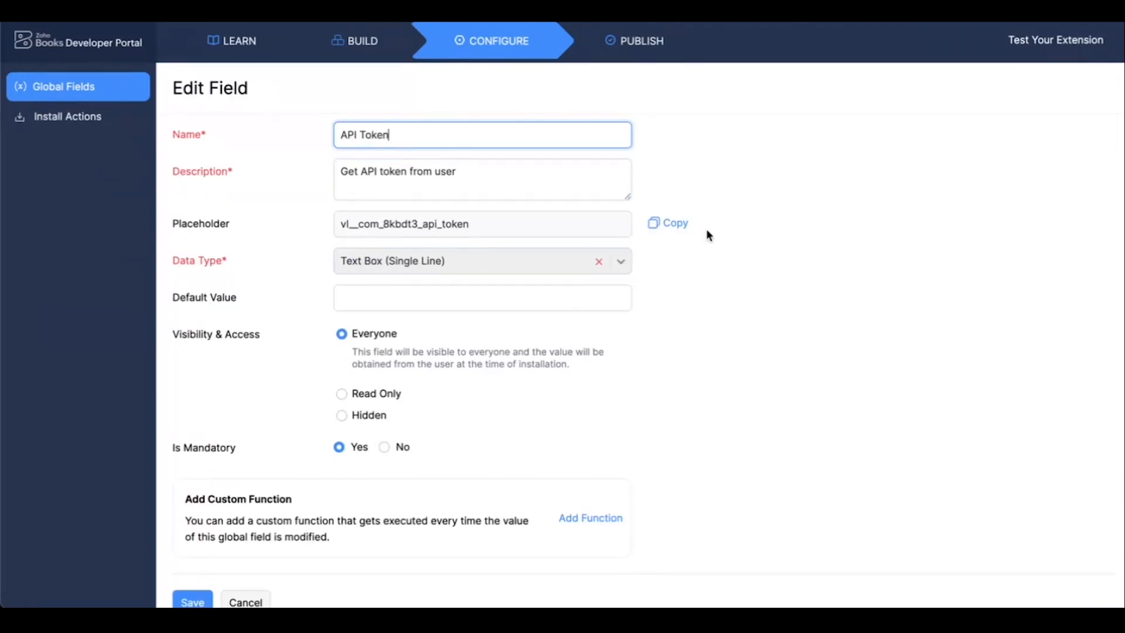
pyautogui.click(673, 226)
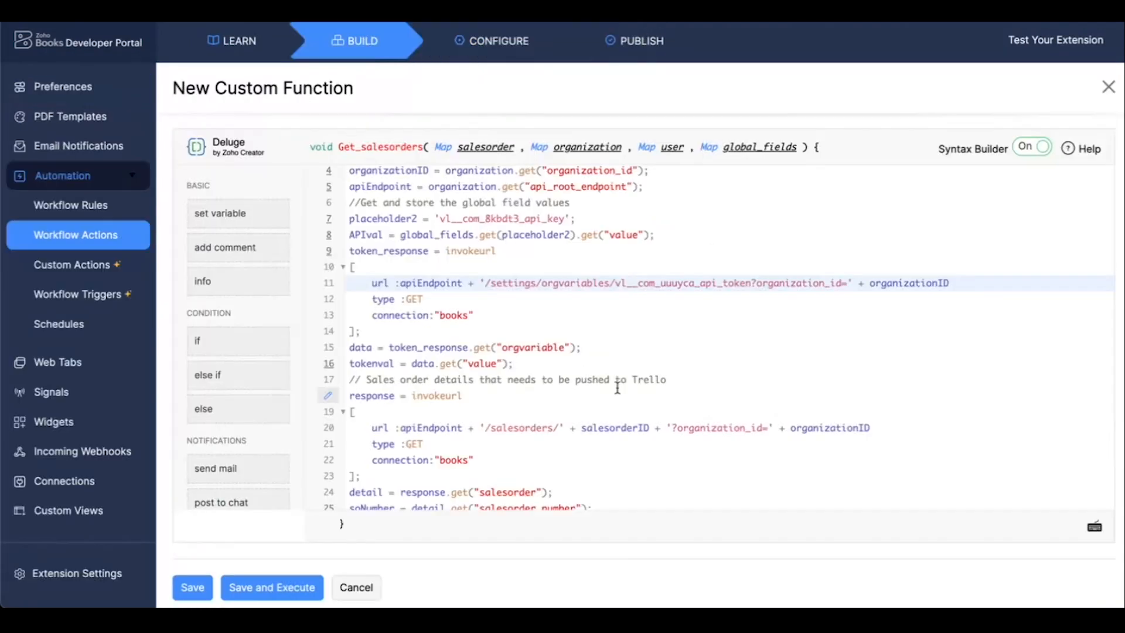
pyautogui.moveTo(615, 283); pyautogui.dragTo(746, 283)
pyautogui.press('BackSpace')
pyautogui.hotkey('ctrl', 'v')
pyautogui.click(638, 331)
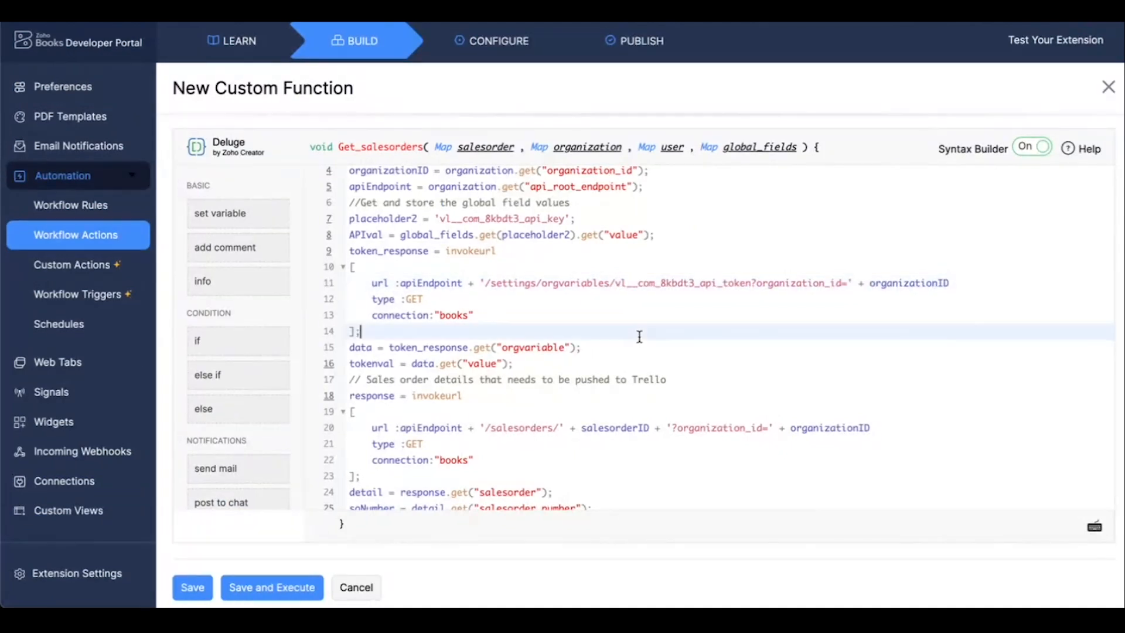
# Examine the rest of the script: the token request, sales order details, line item loop, Trello board lists request and card creation.
pyautogui.scroll(1, 639, 337)
pyautogui.scroll(-1, 640, 336)
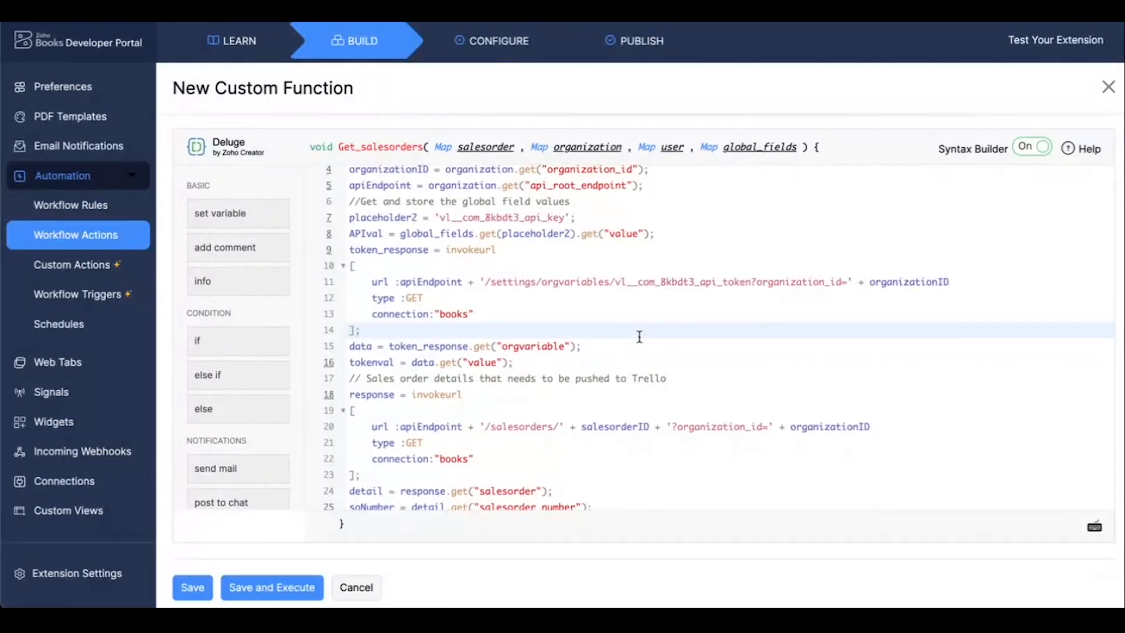
pyautogui.scroll(-1, 639, 337)
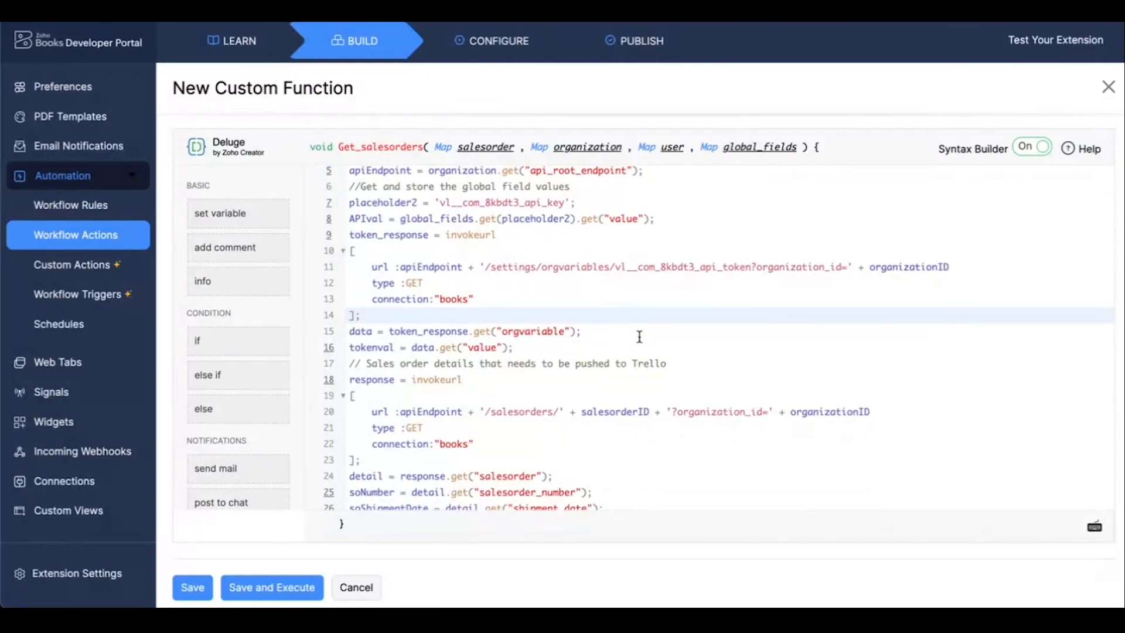
pyautogui.scroll(-1, 573, 403)
pyautogui.click(573, 404)
pyautogui.scroll(-6, 573, 403)
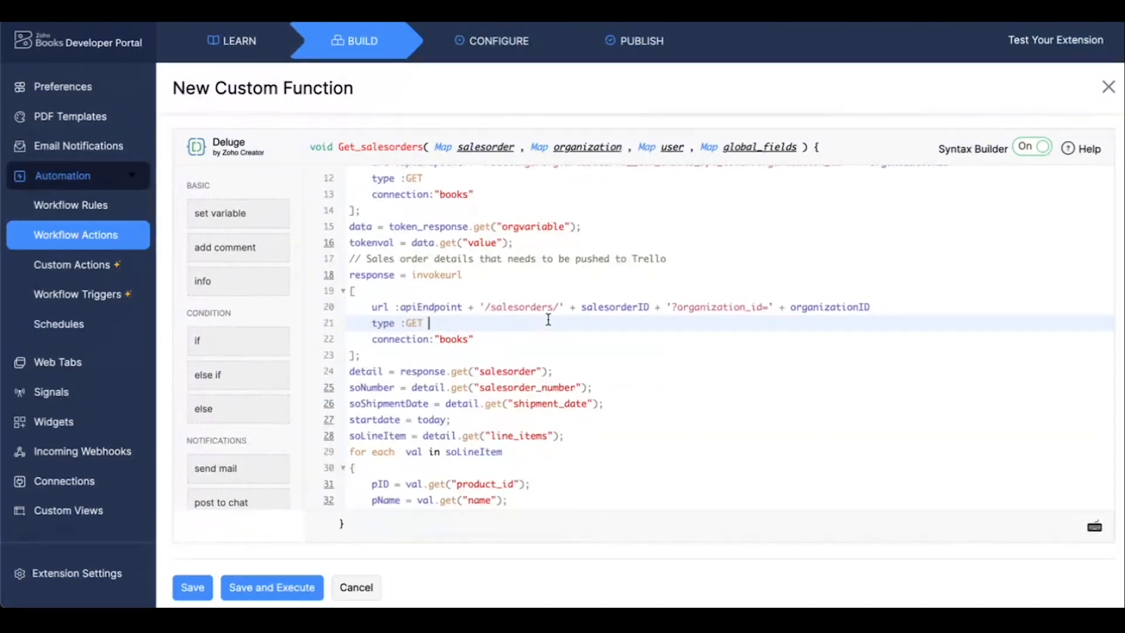
pyautogui.scroll(-1, 548, 319)
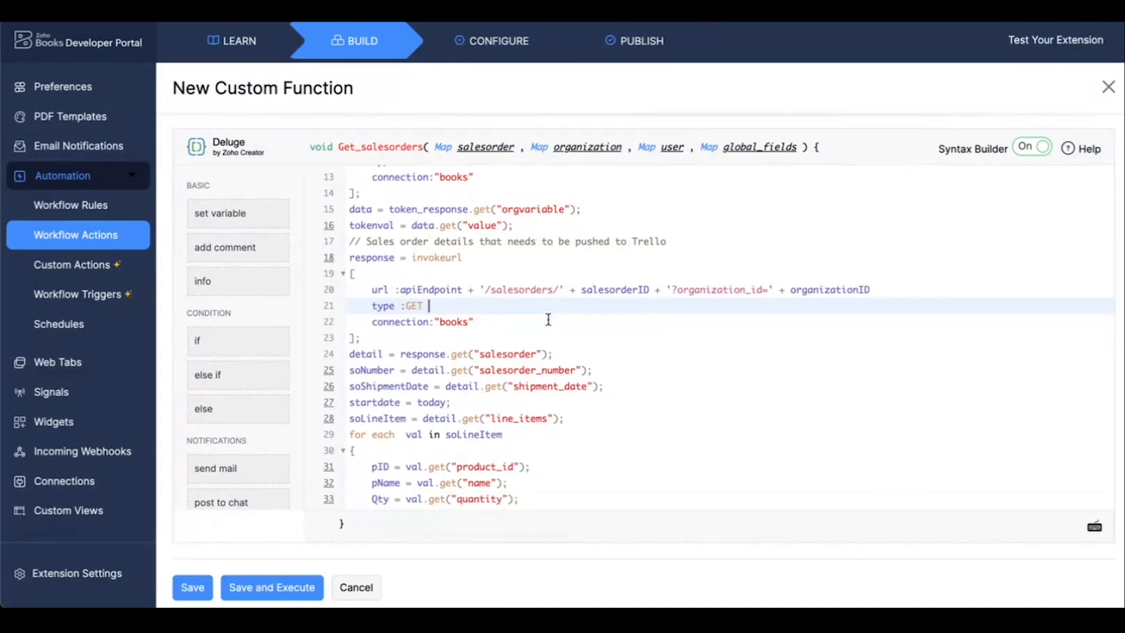
pyautogui.scroll(-2, 549, 319)
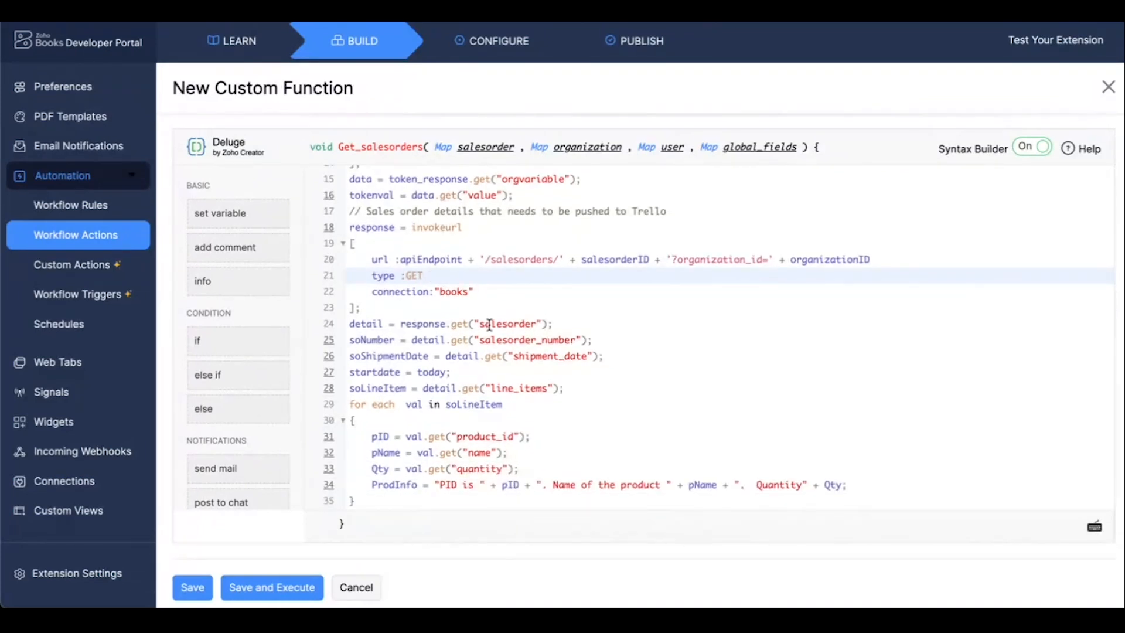
pyautogui.scroll(-2, 490, 324)
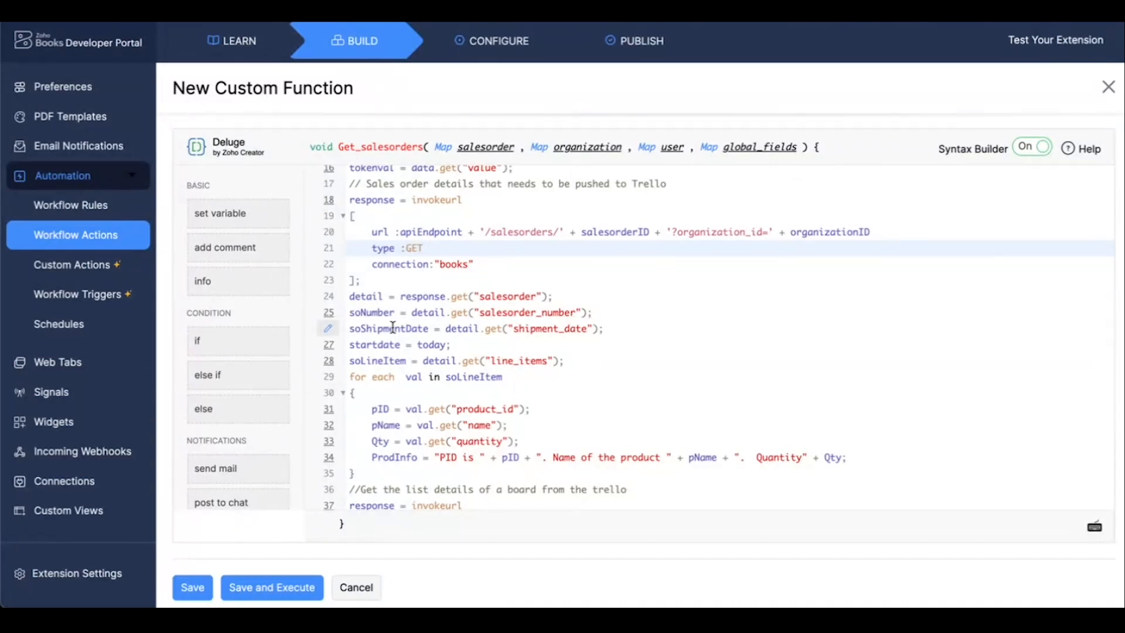
pyautogui.scroll(-3, 529, 400)
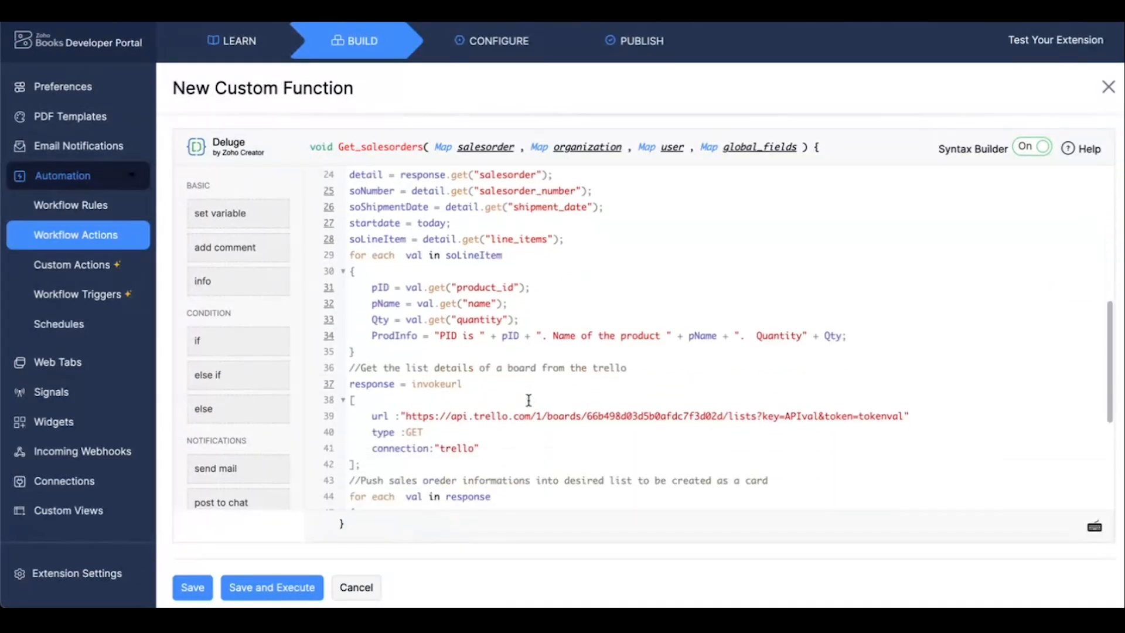
pyautogui.scroll(-2, 528, 400)
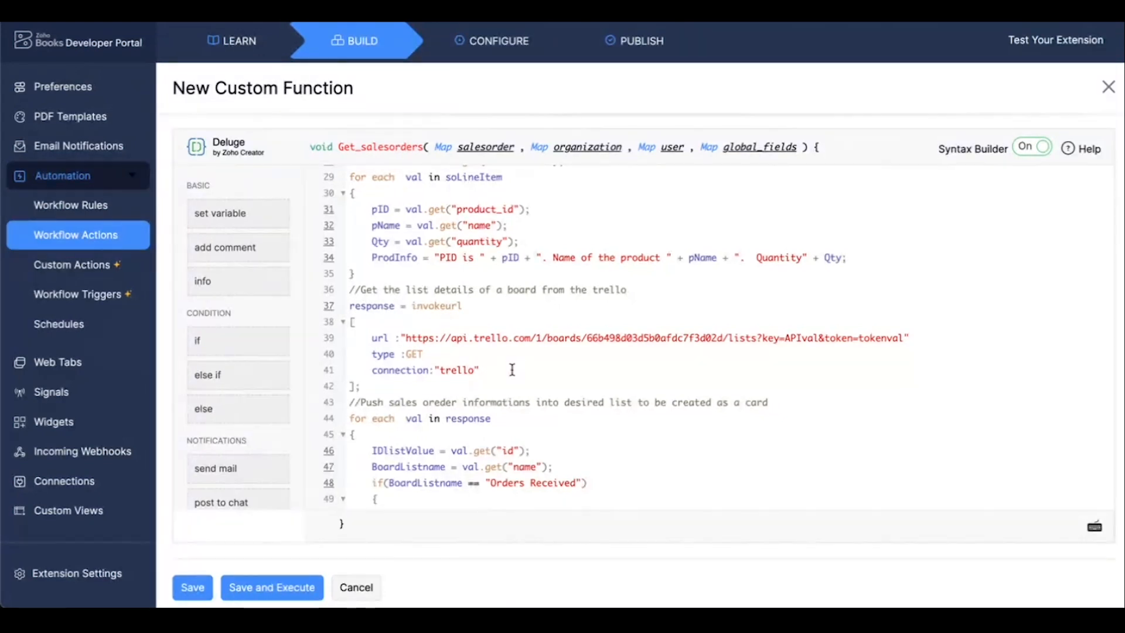
pyautogui.scroll(-1, 512, 369)
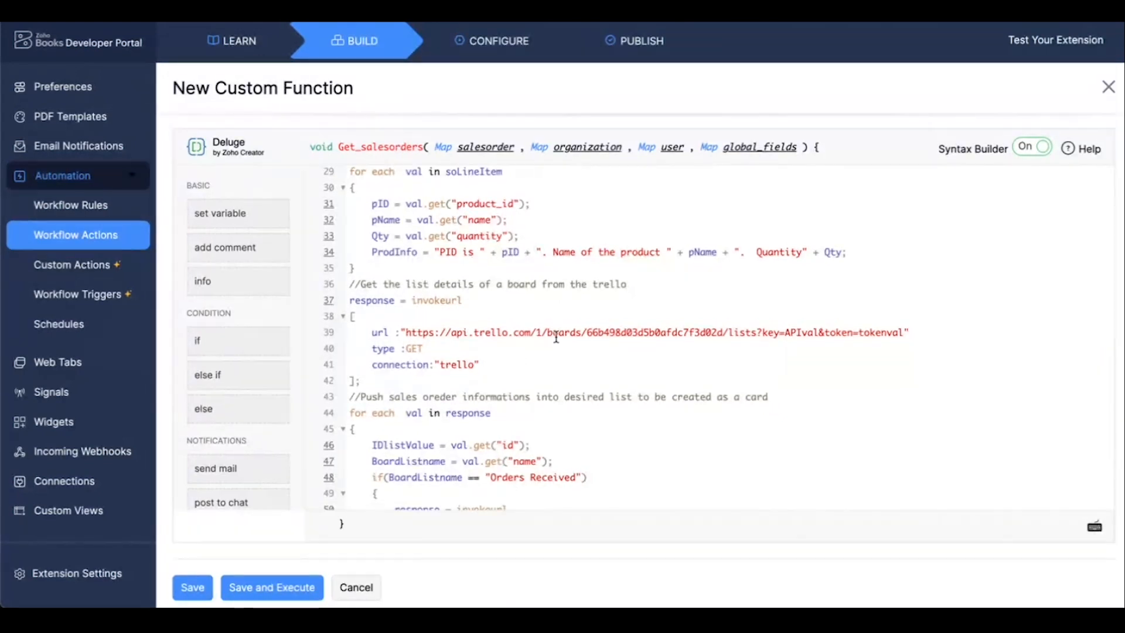
pyautogui.scroll(-3, 556, 338)
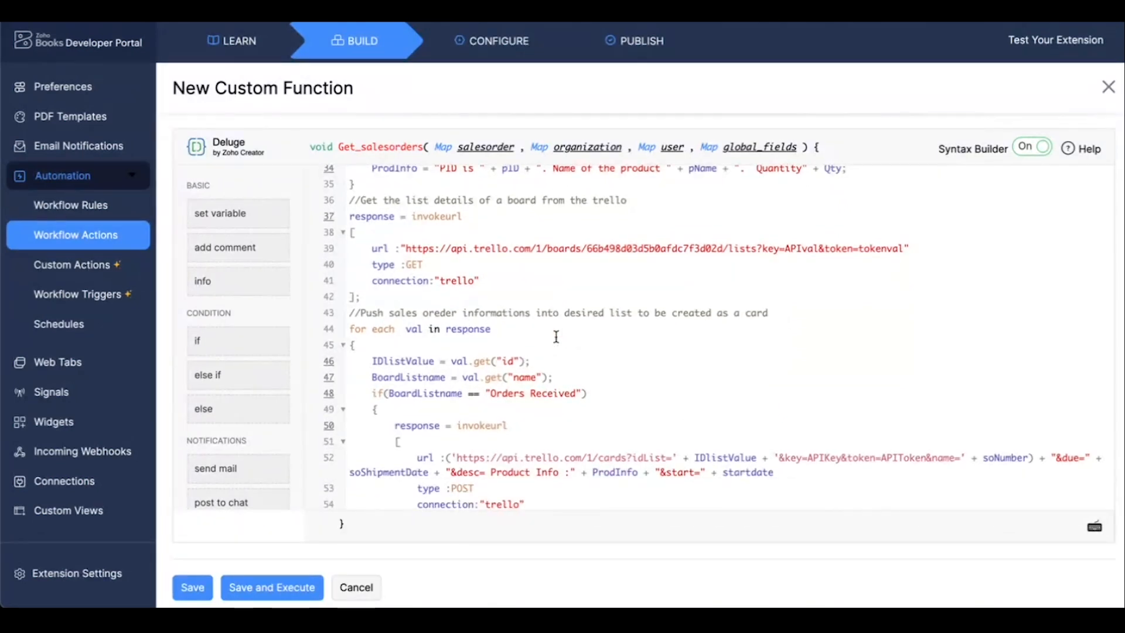
# Review the card creation code at the end of the script and save the Get_salesorders custom function.
pyautogui.scroll(-4, 556, 337)
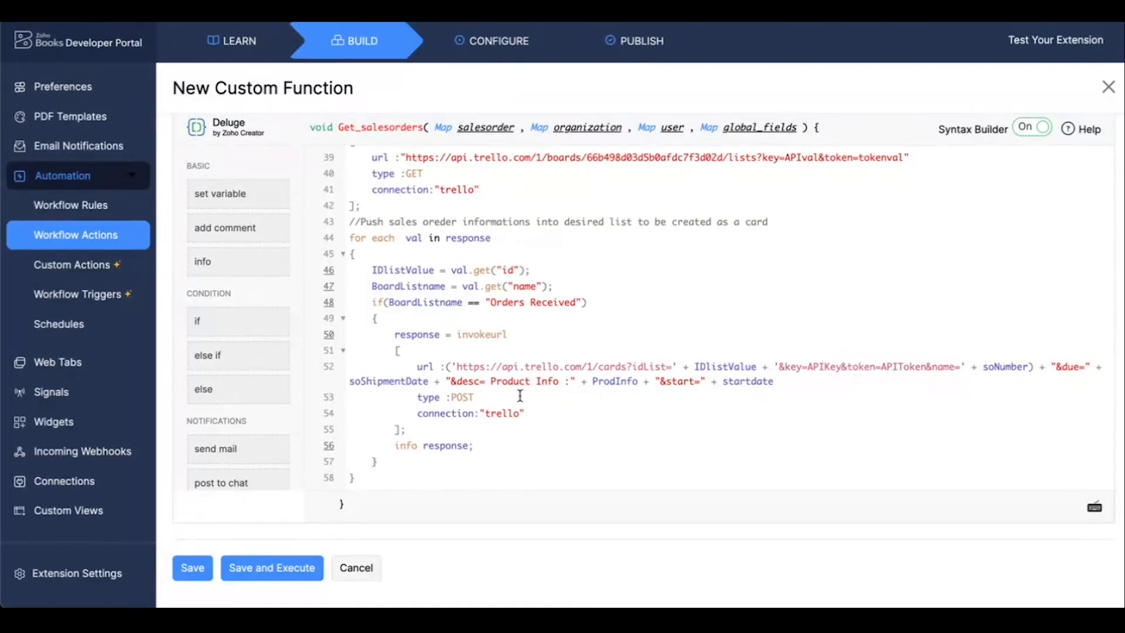
pyautogui.scroll(3, 602, 311)
pyautogui.scroll(2, 603, 311)
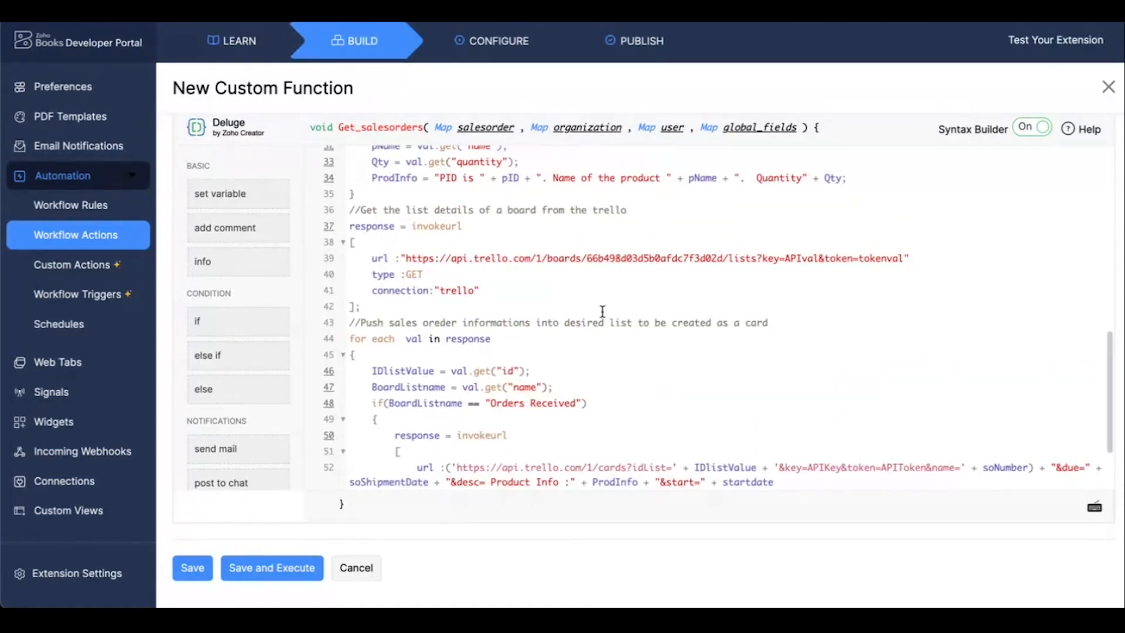
pyautogui.scroll(15, 602, 311)
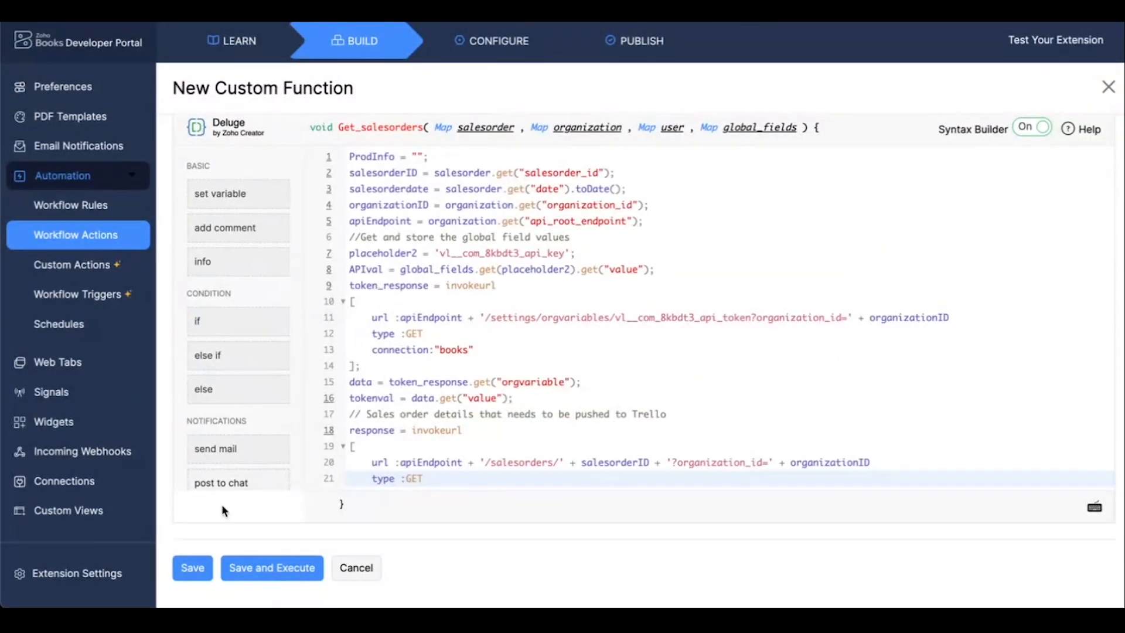
pyautogui.click(197, 565)
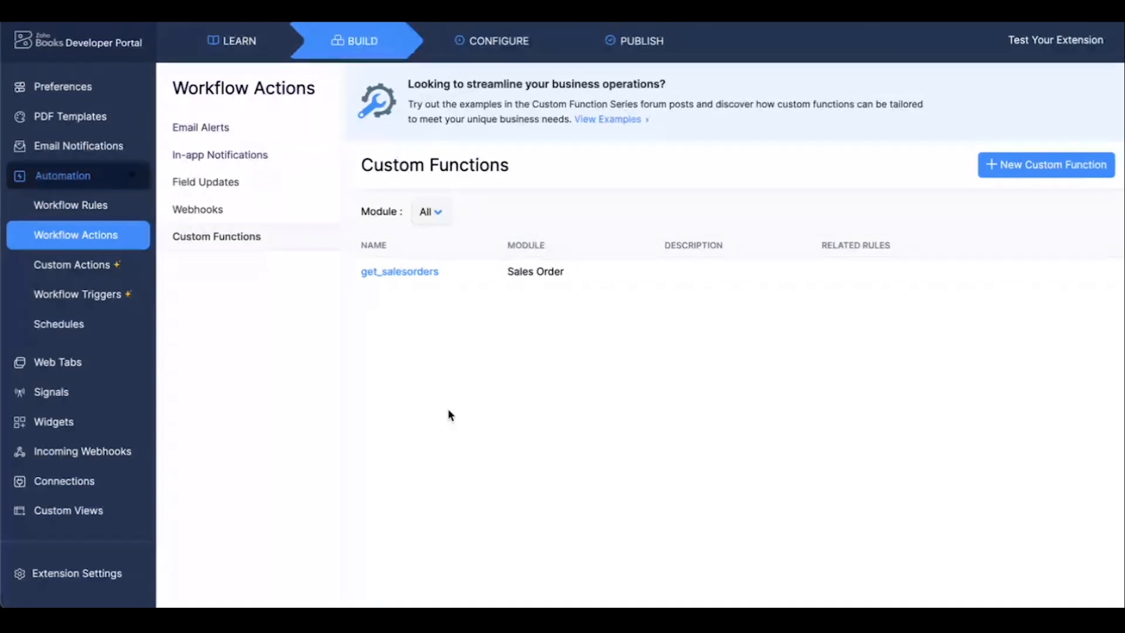
# Start a new workflow rule and name it Create cards.
pyautogui.click(79, 212)
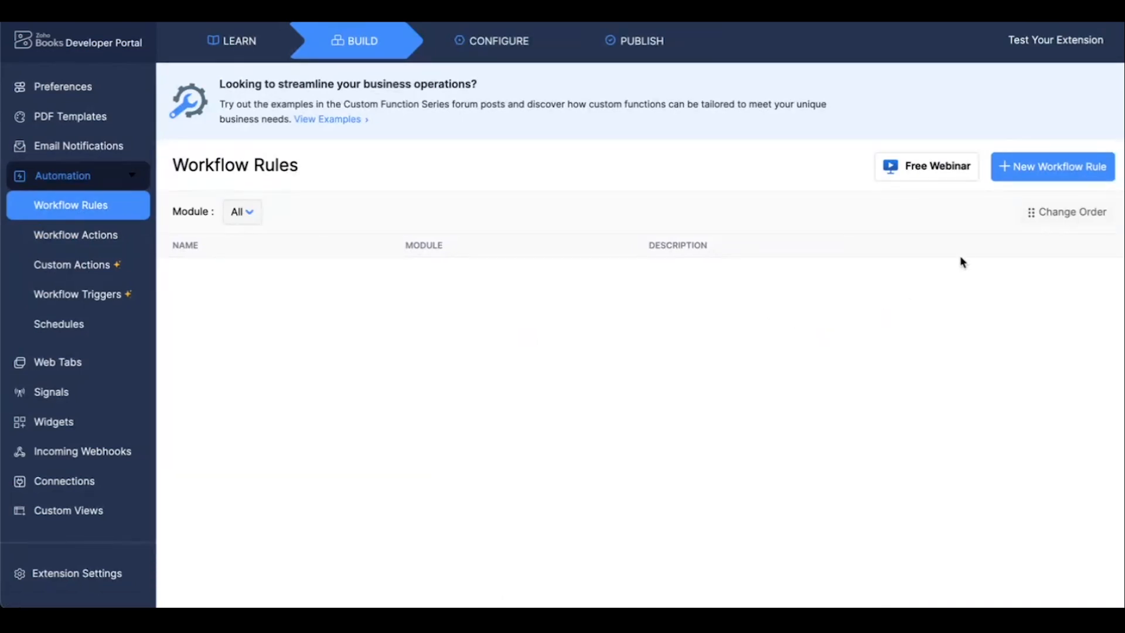
pyautogui.click(1038, 176)
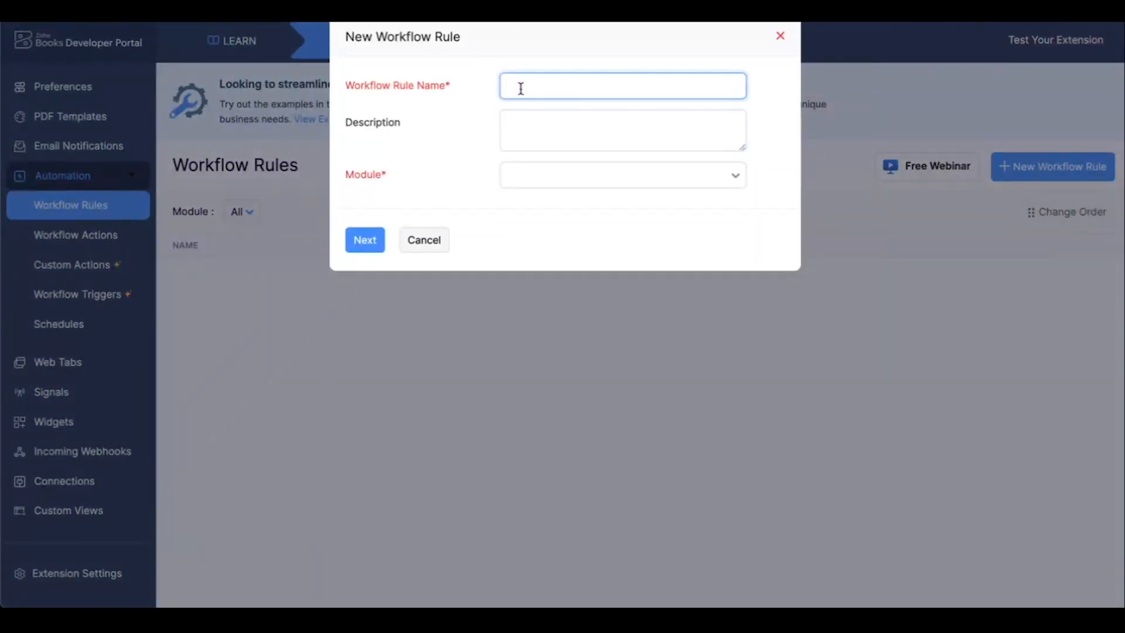
pyautogui.write('Cteate')
pyautogui.click(516, 85)
pyautogui.press('BackSpace')
pyautogui.write('r')
pyautogui.click(548, 88)
pyautogui.write('cards')
pyautogui.press('Tab')
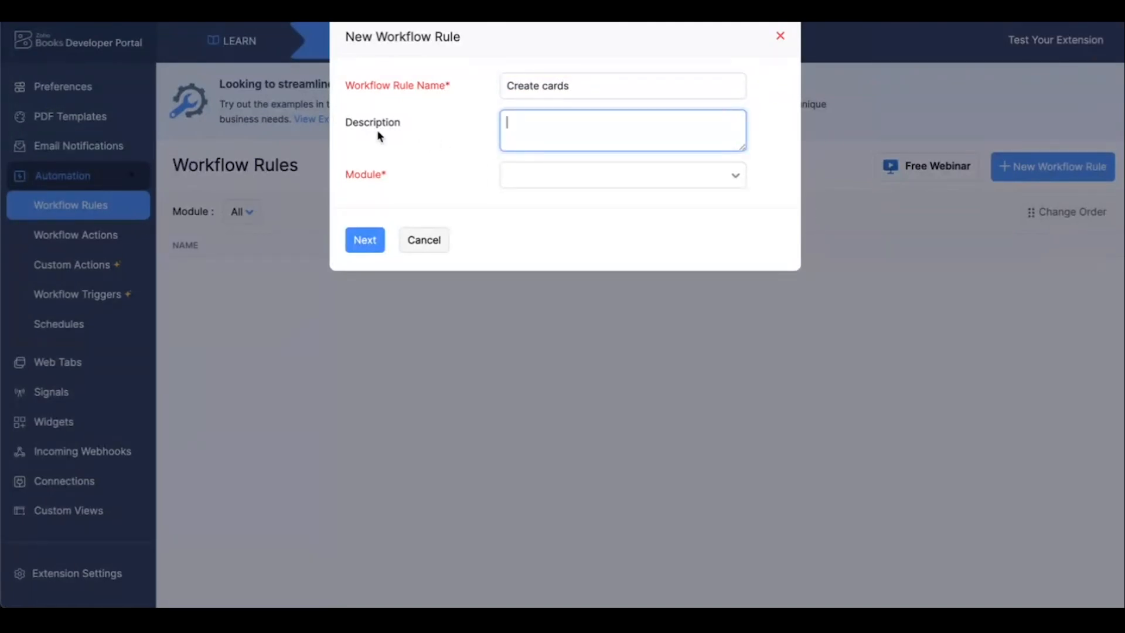
# Assign the new workflow rule to the Sales Order module and proceed to its execution condition.
pyautogui.click(537, 179)
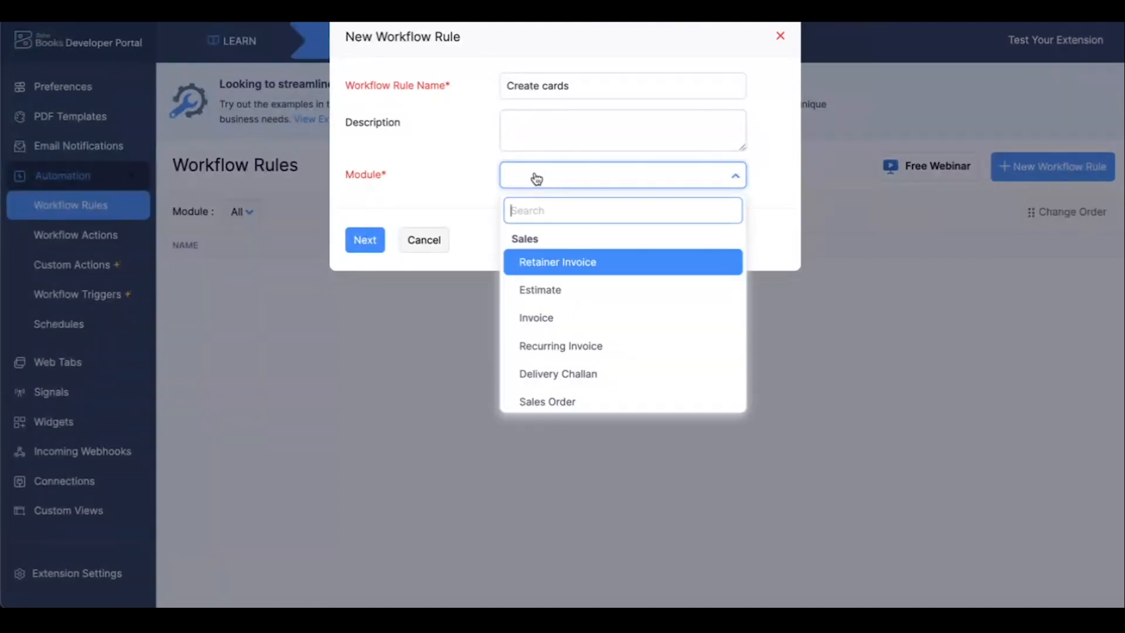
pyautogui.scroll(-1, 564, 331)
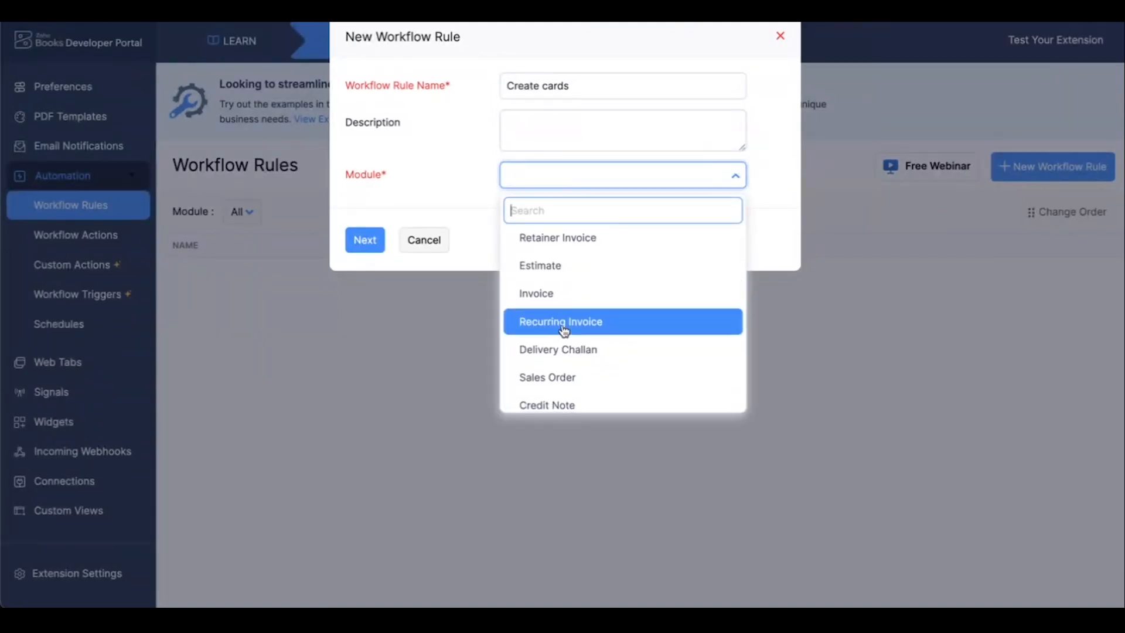
pyautogui.click(558, 377)
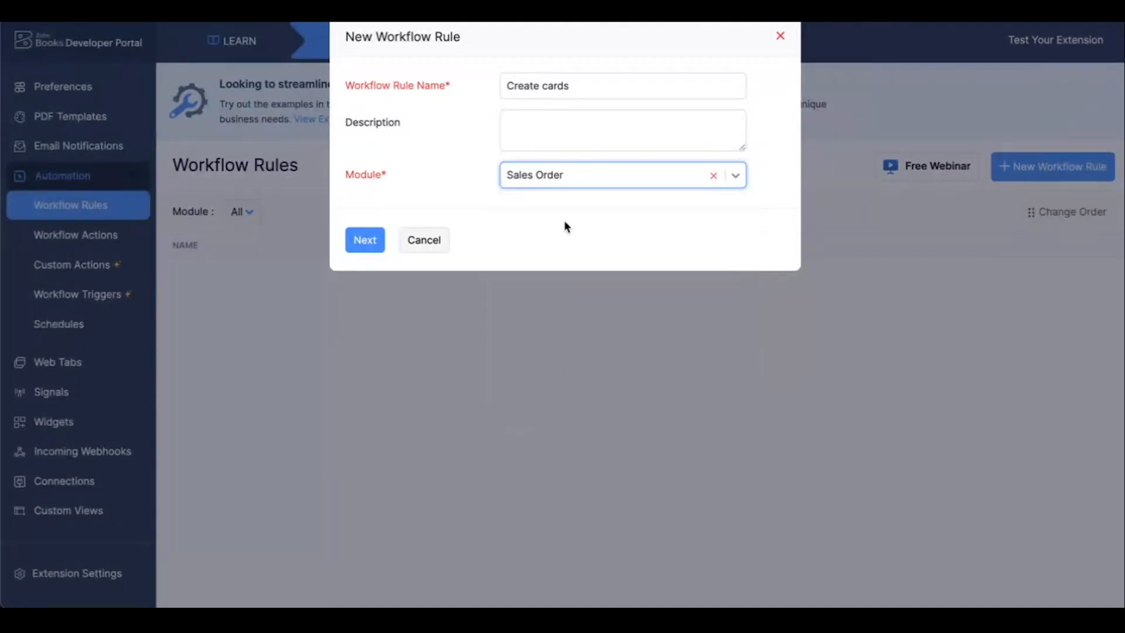
pyautogui.click(359, 241)
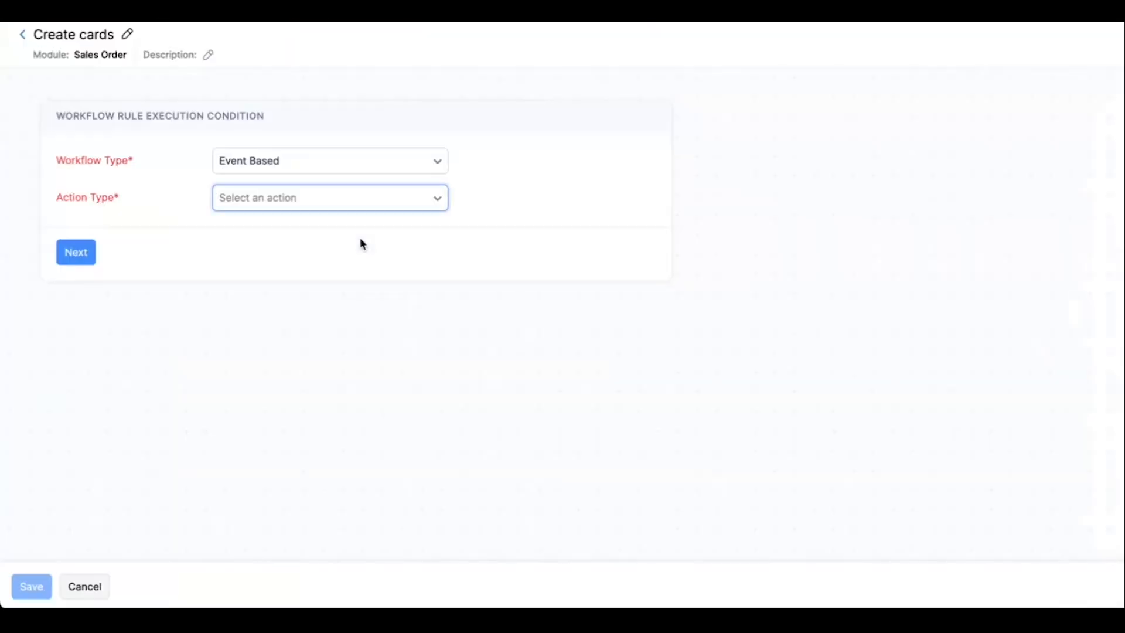
# Keep the workflow type Event Based and set the rule to run when a sales order is created.
pyautogui.click(254, 342)
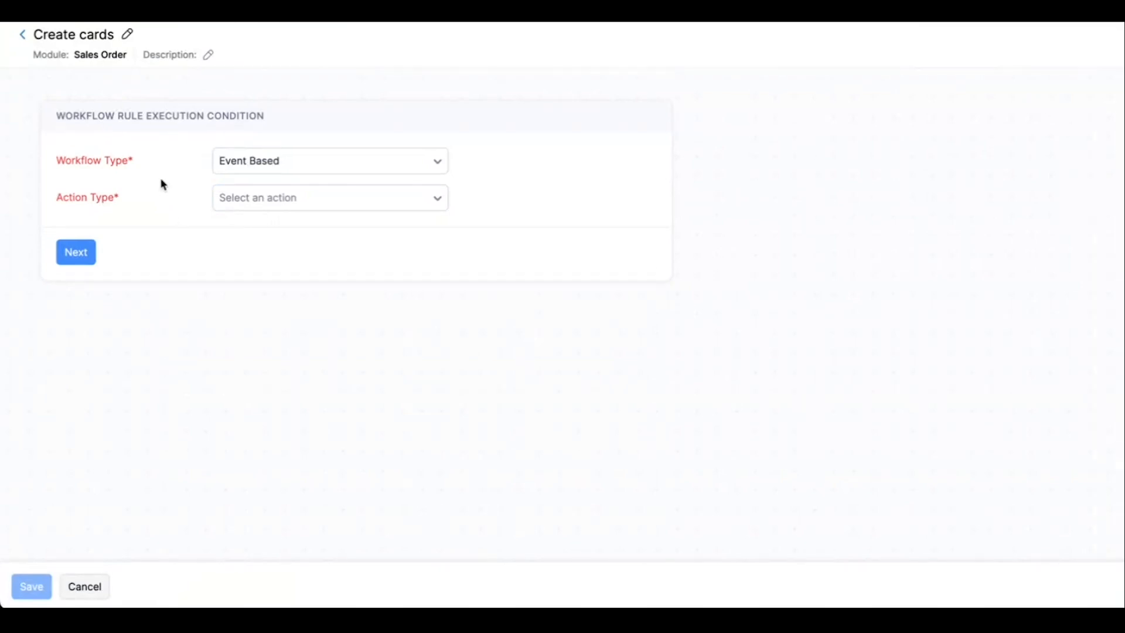
pyautogui.click(244, 166)
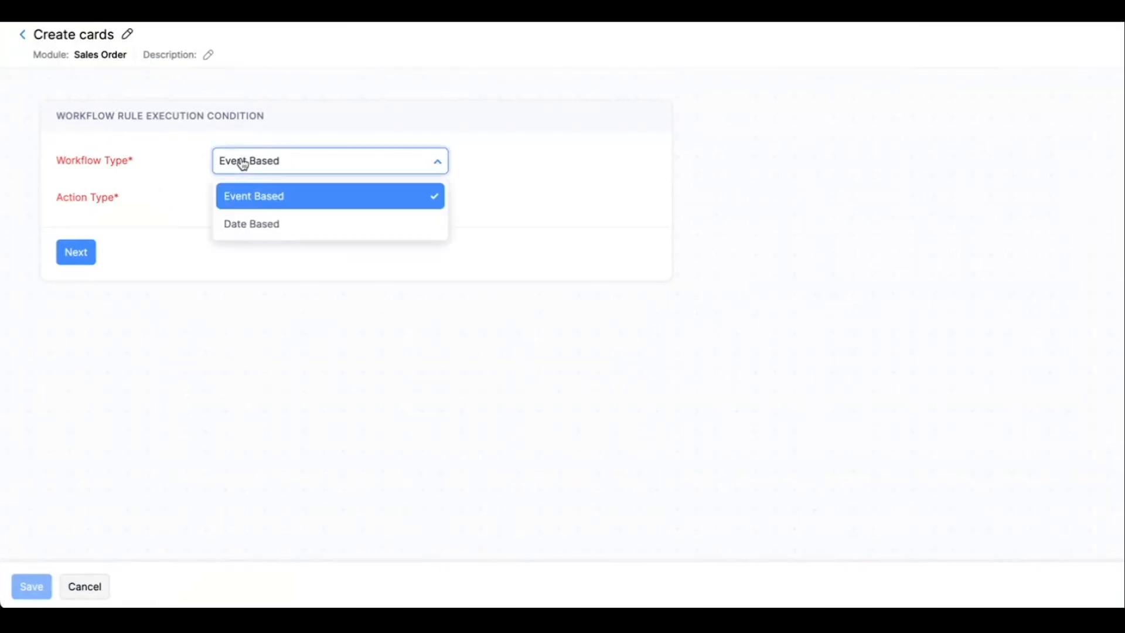
pyautogui.click(200, 221)
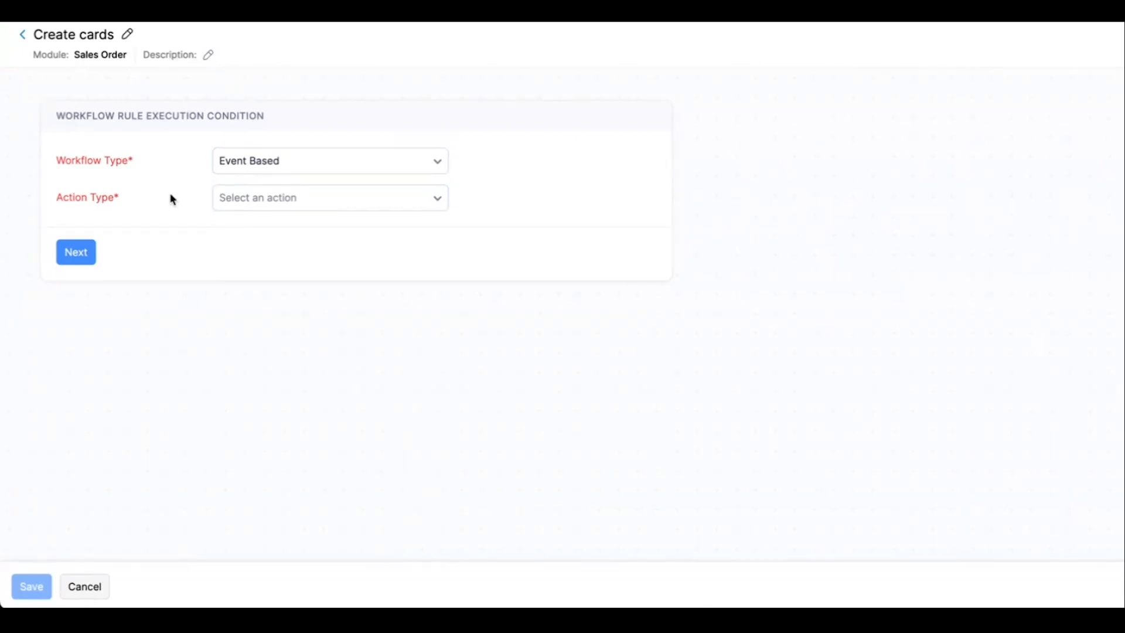
pyautogui.click(235, 204)
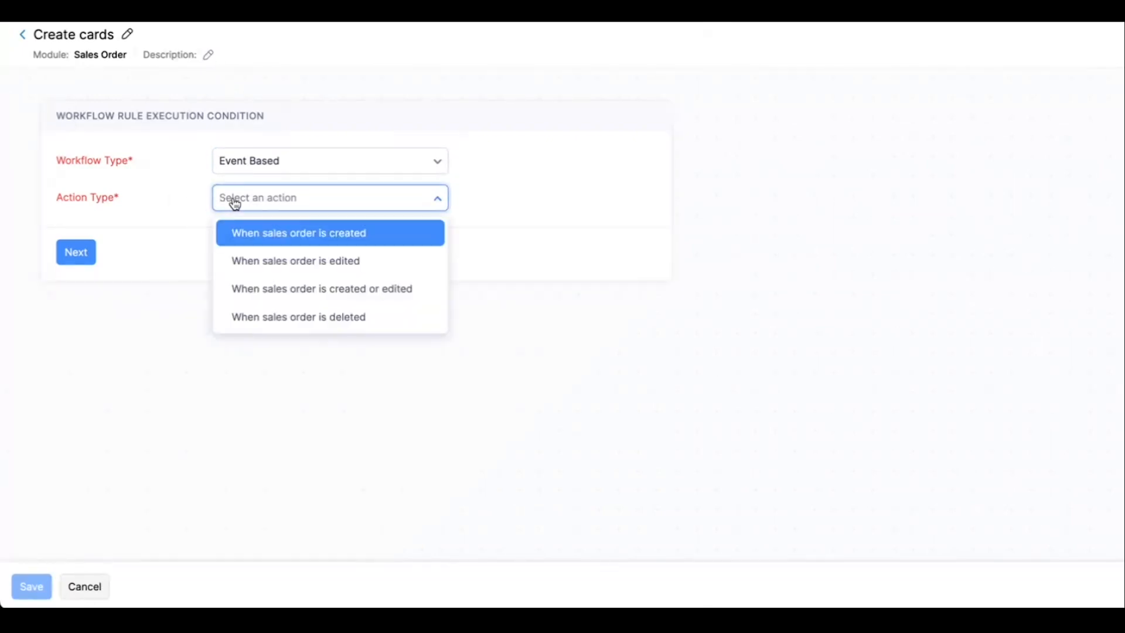
pyautogui.click(264, 235)
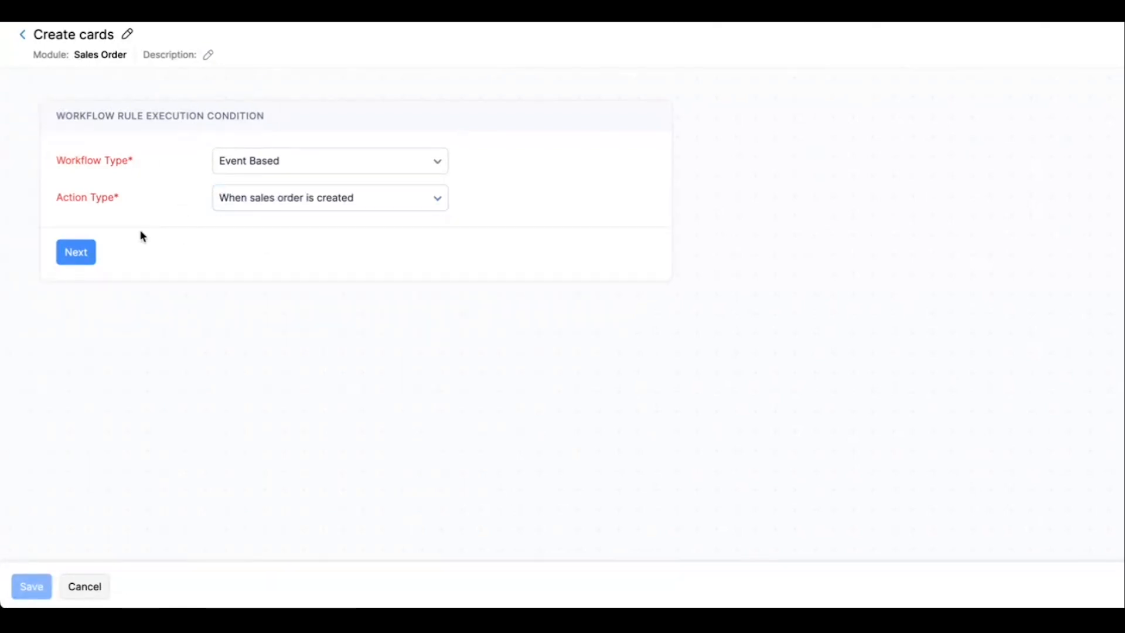
pyautogui.click(82, 261)
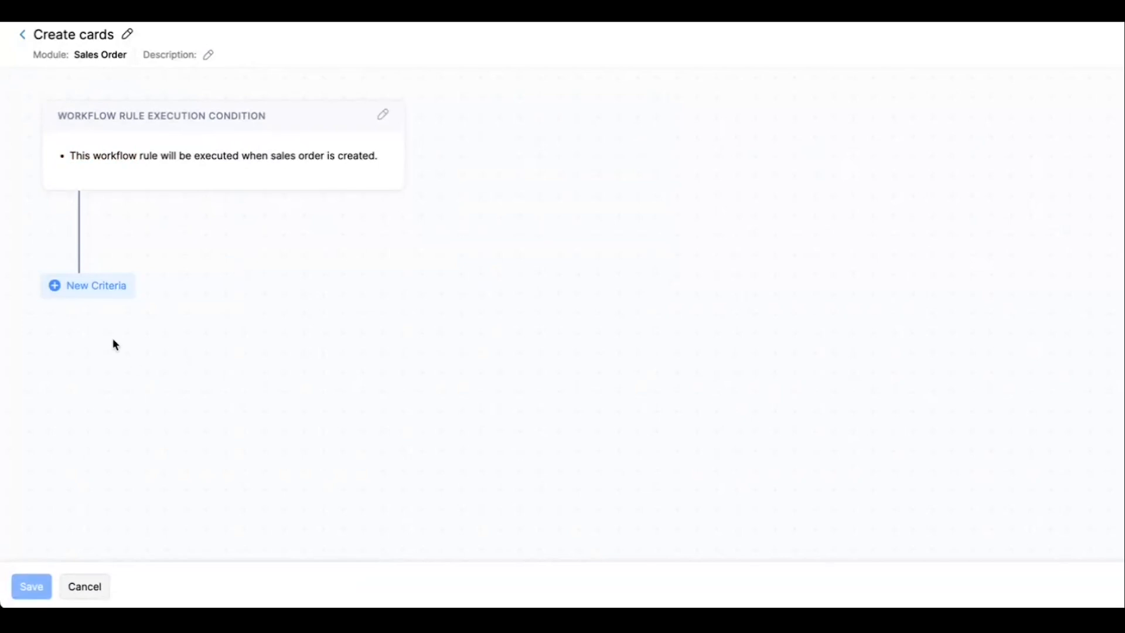
# Set Criterion 1 to add no criteria, so the workflow rule applies to all sales orders.
pyautogui.click(98, 297)
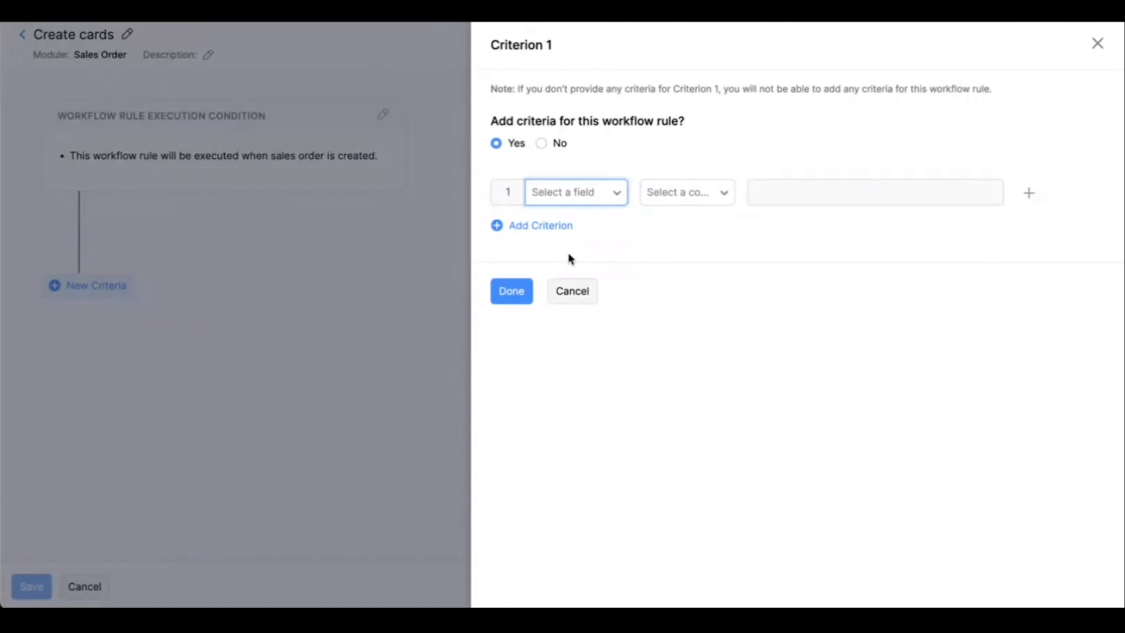
pyautogui.click(542, 144)
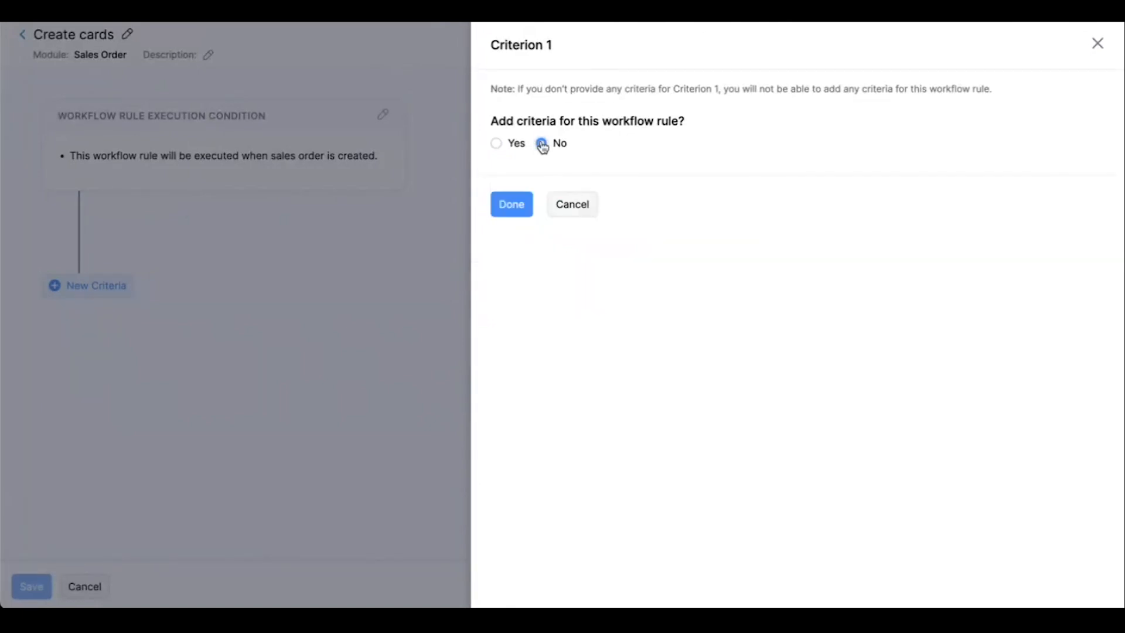
pyautogui.click(513, 205)
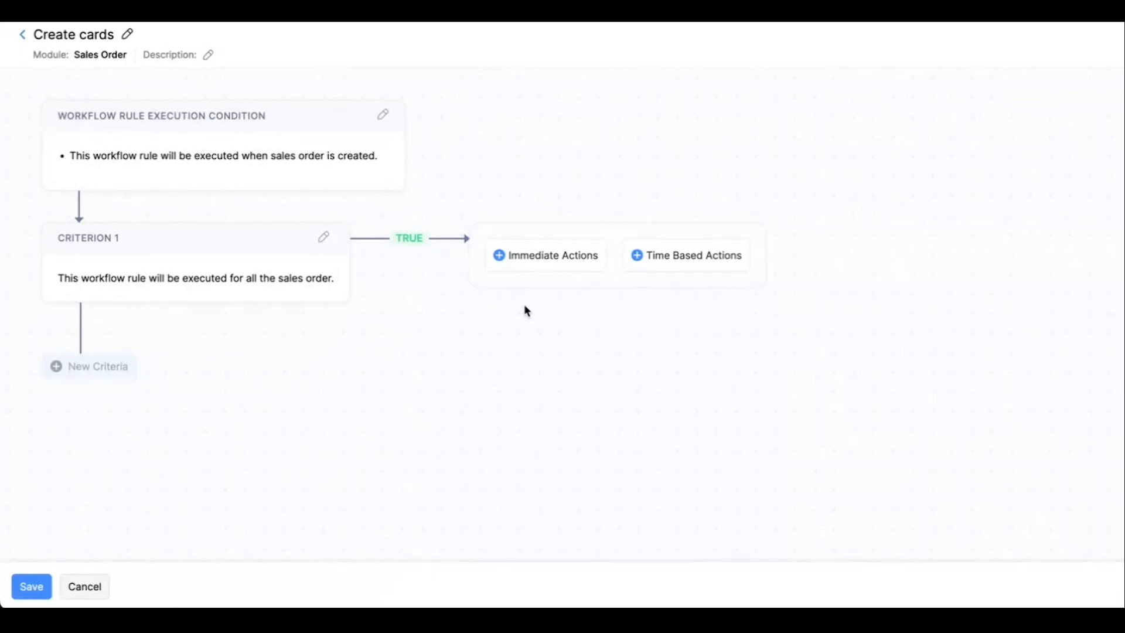
# Associate the get_salesorders custom function as an immediate action and save the workflow rule without a criterion.
pyautogui.click(528, 266)
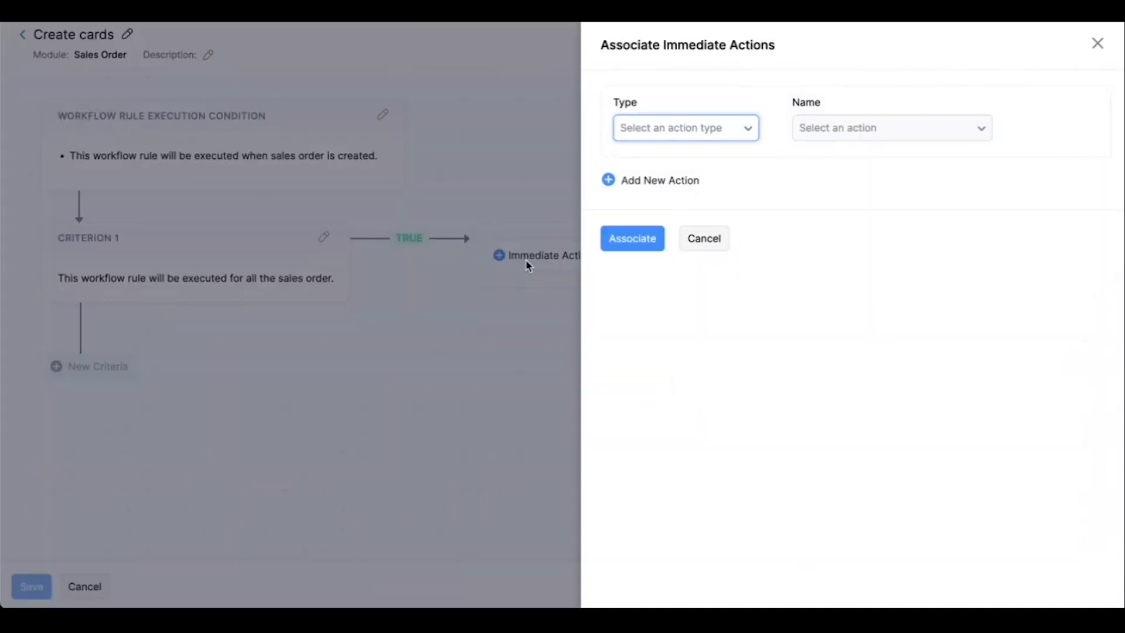
pyautogui.click(680, 128)
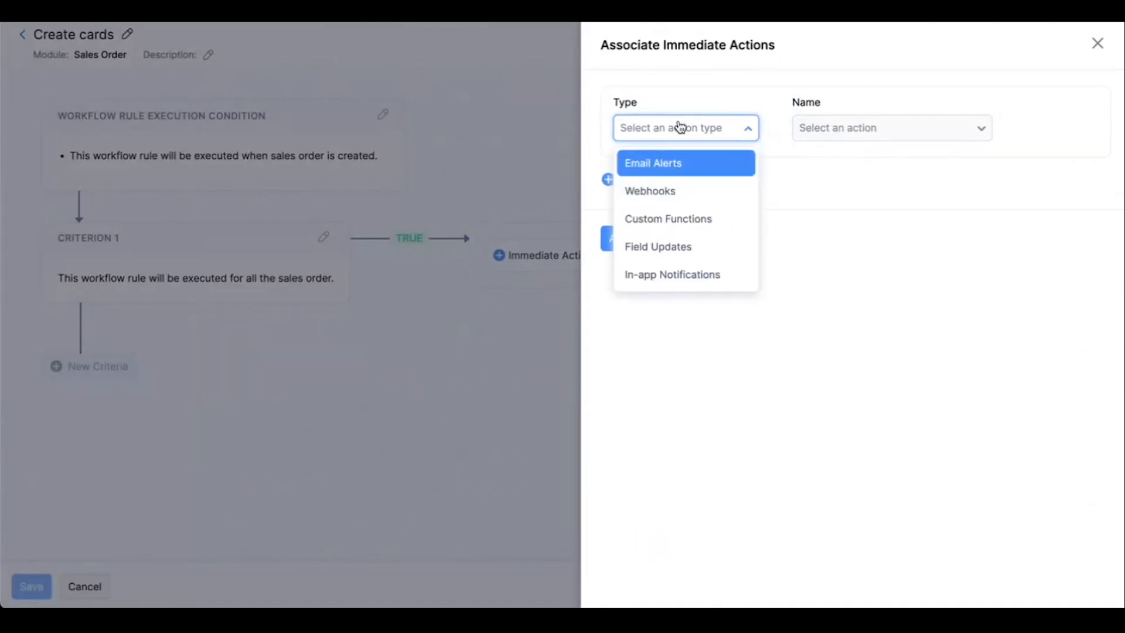
pyautogui.click(686, 218)
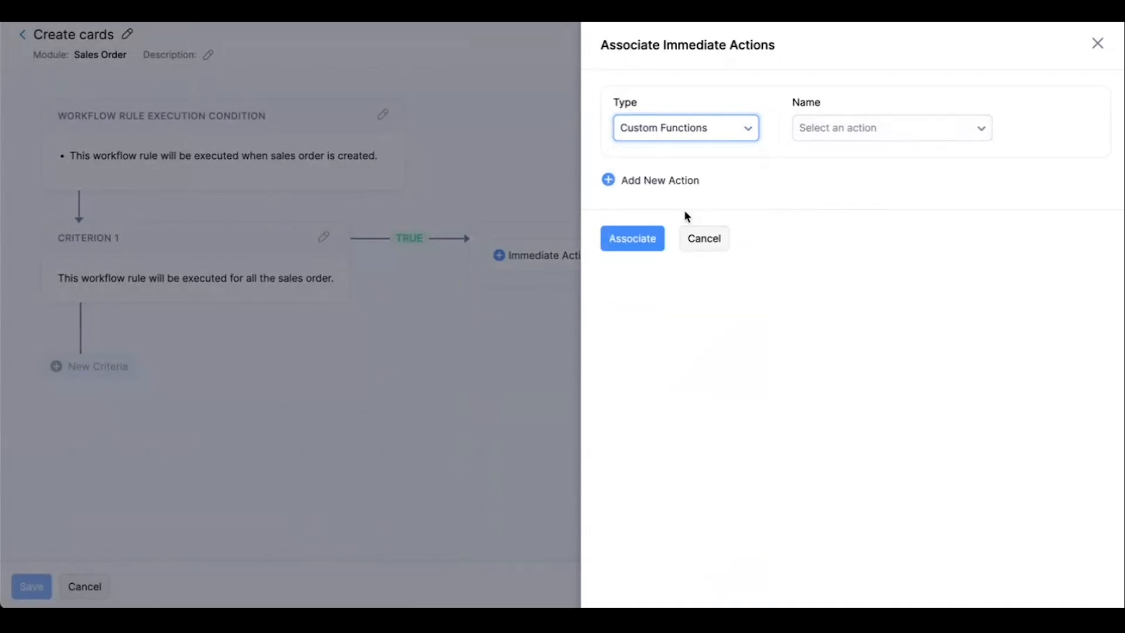
pyautogui.click(831, 141)
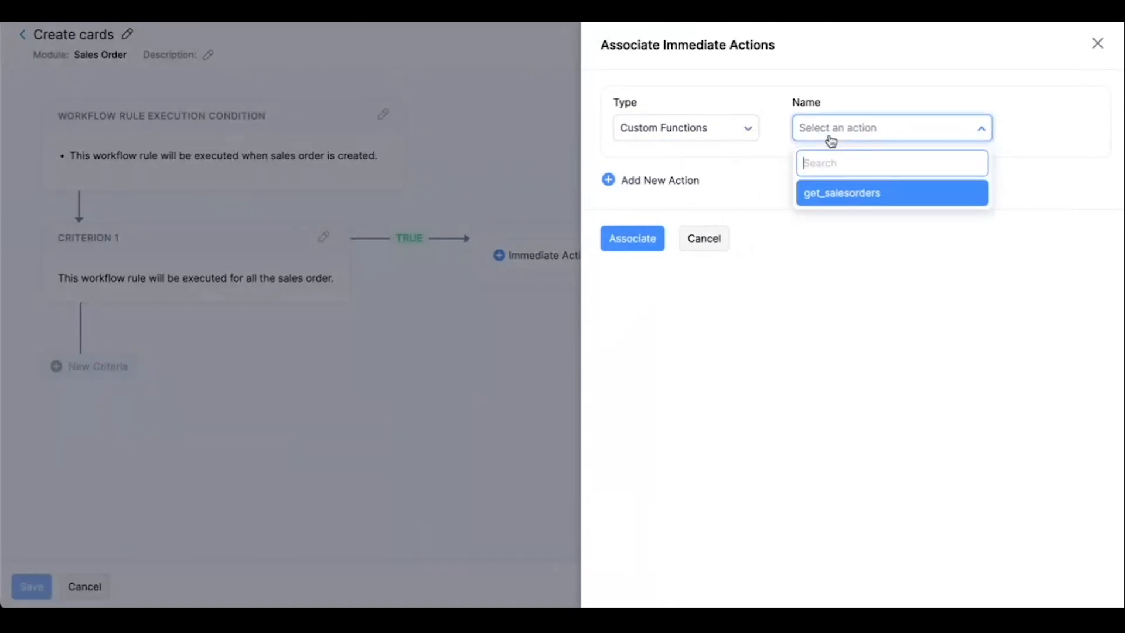
pyautogui.click(831, 199)
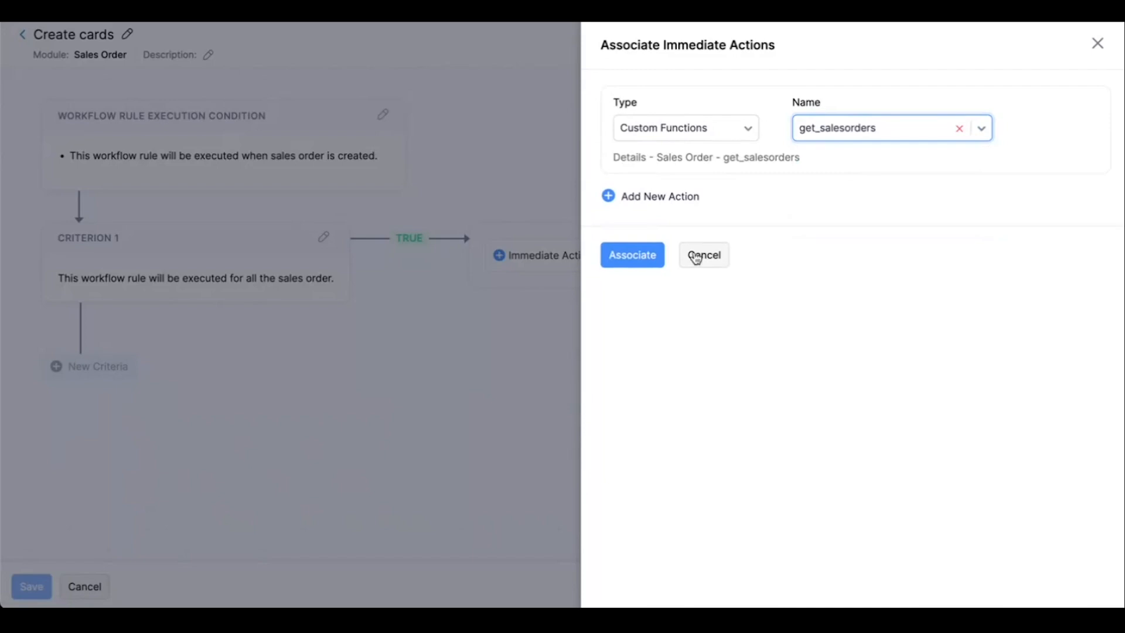
pyautogui.click(633, 255)
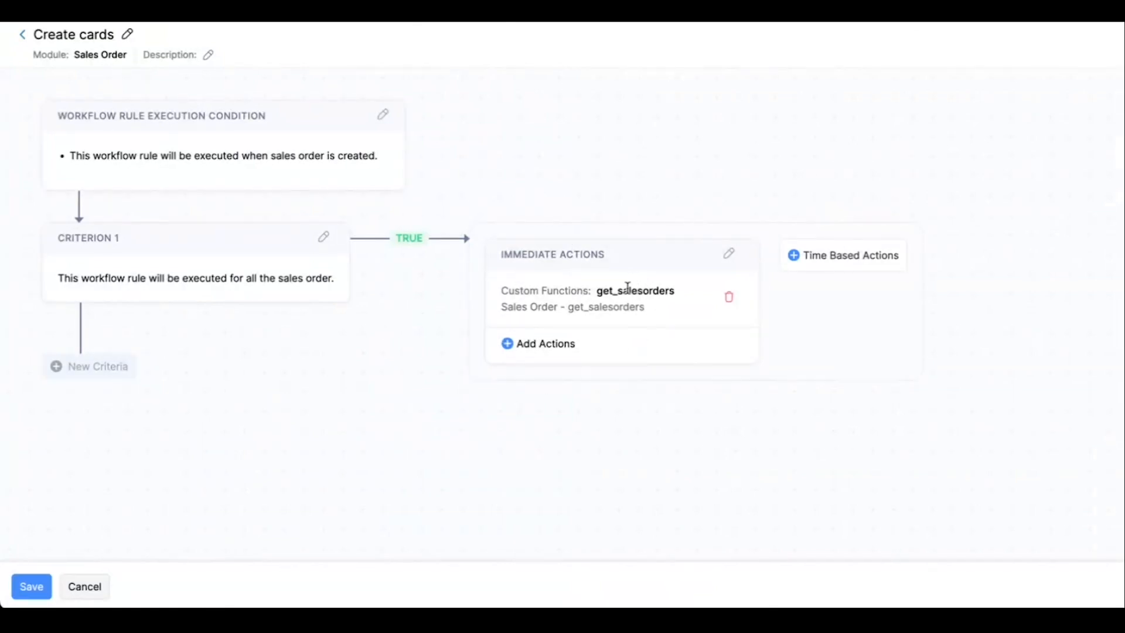
pyautogui.click(26, 586)
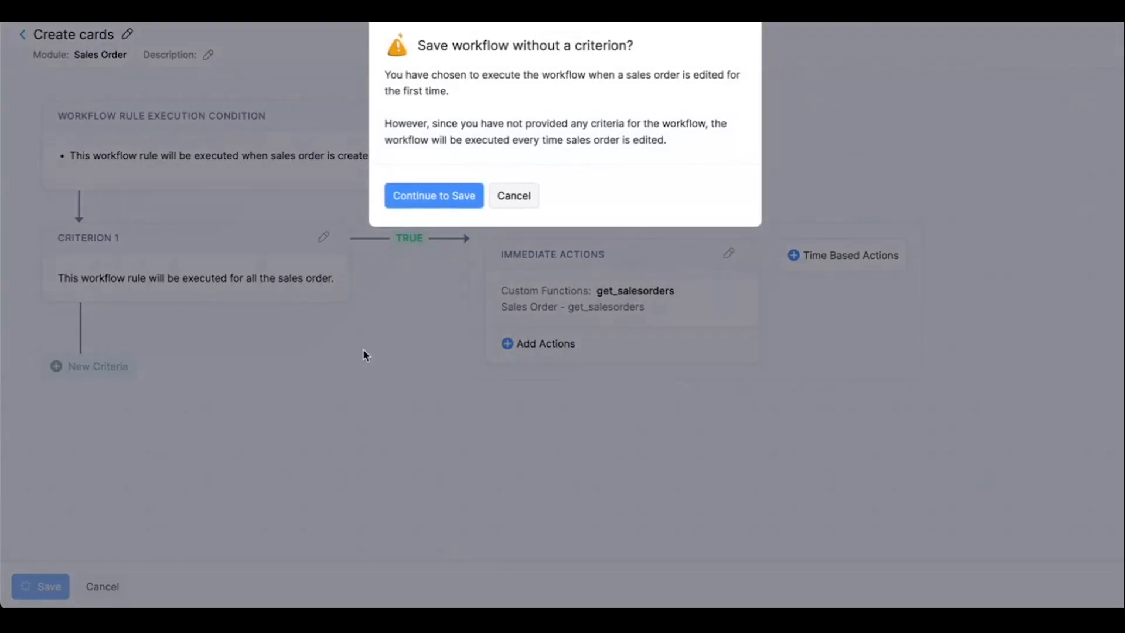
pyautogui.click(416, 202)
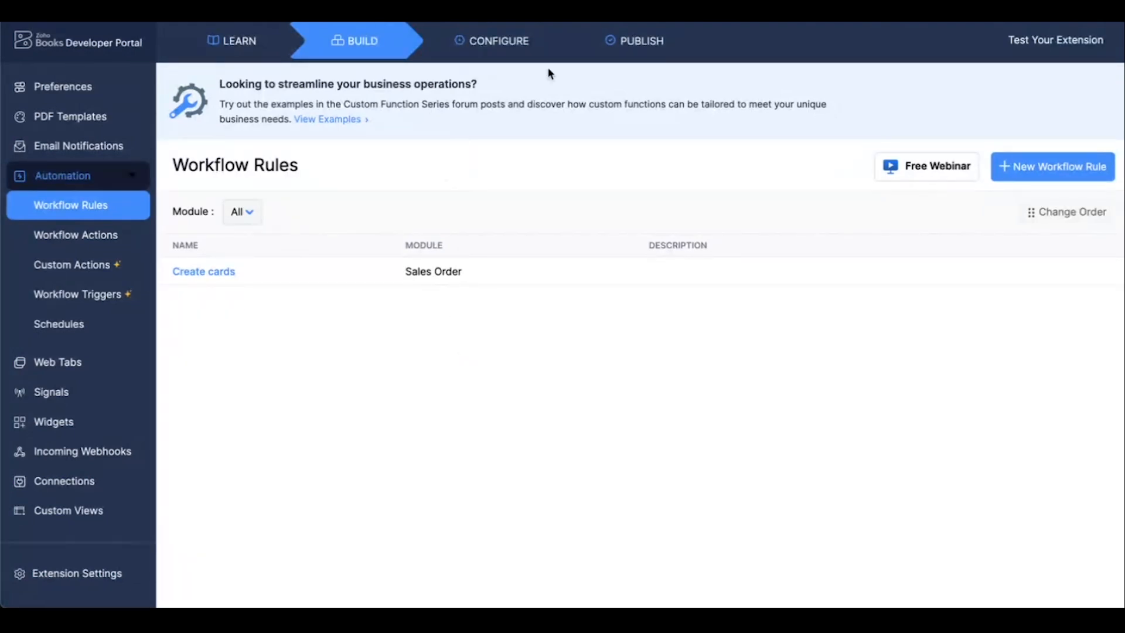
# Publish the Trello and Books extension as a major version with the release notes Demo.
pyautogui.click(635, 51)
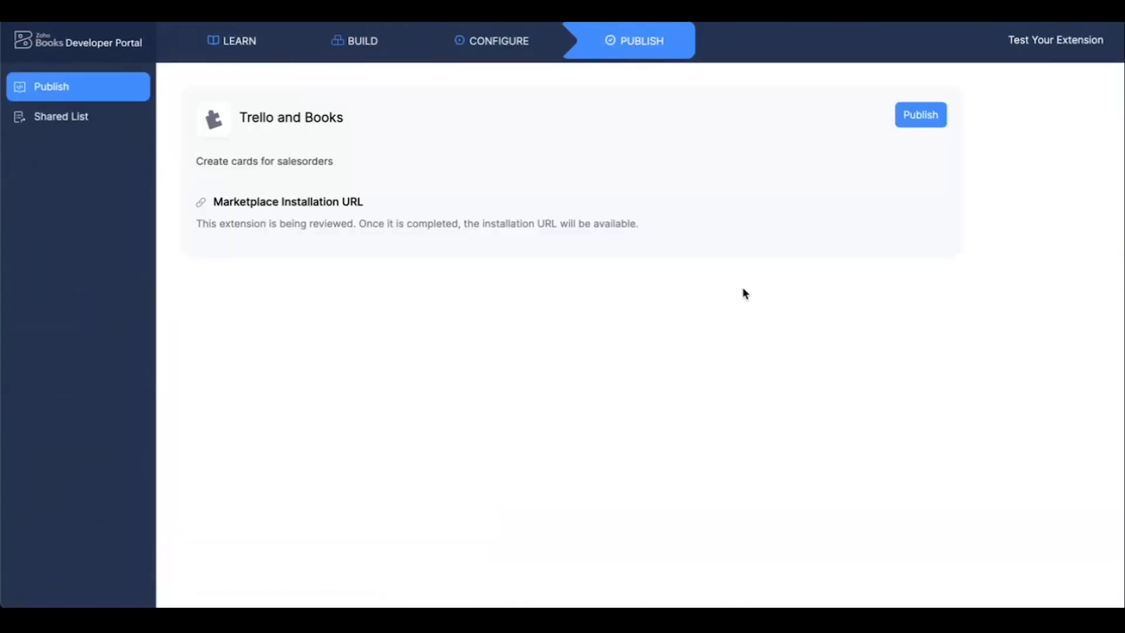
pyautogui.click(912, 117)
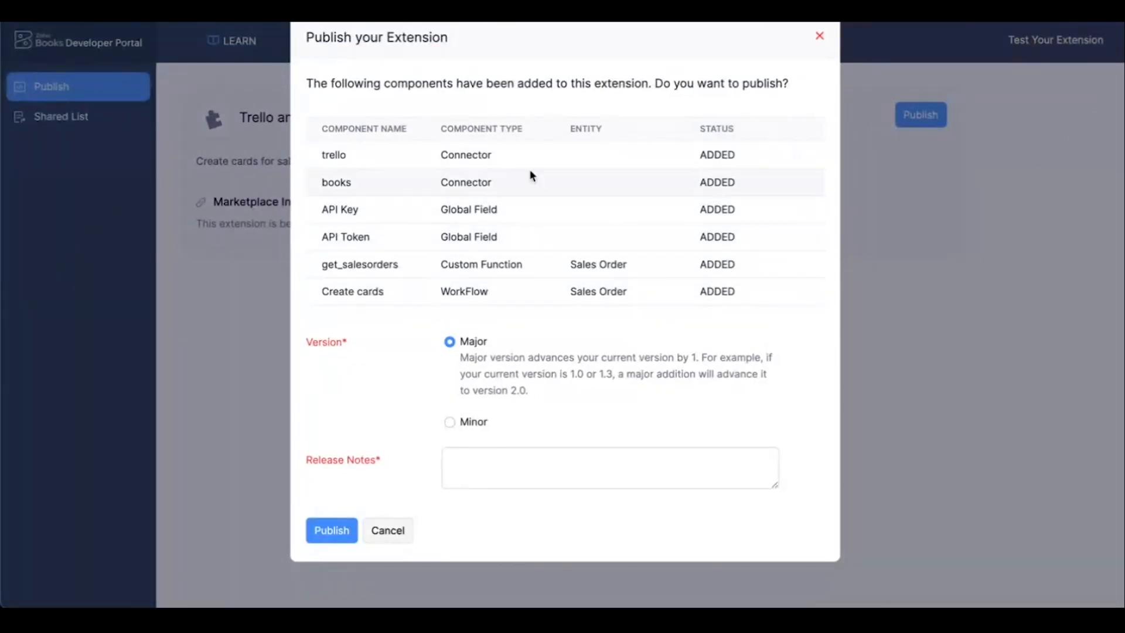
pyautogui.click(444, 477)
pyautogui.write('Demo')
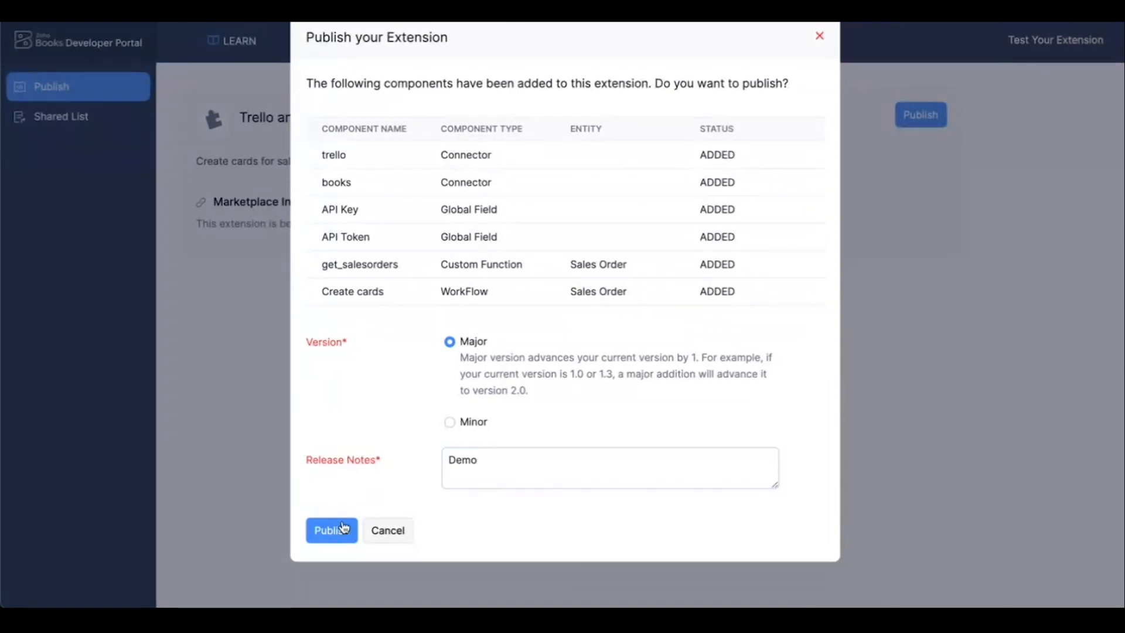
pyautogui.click(343, 527)
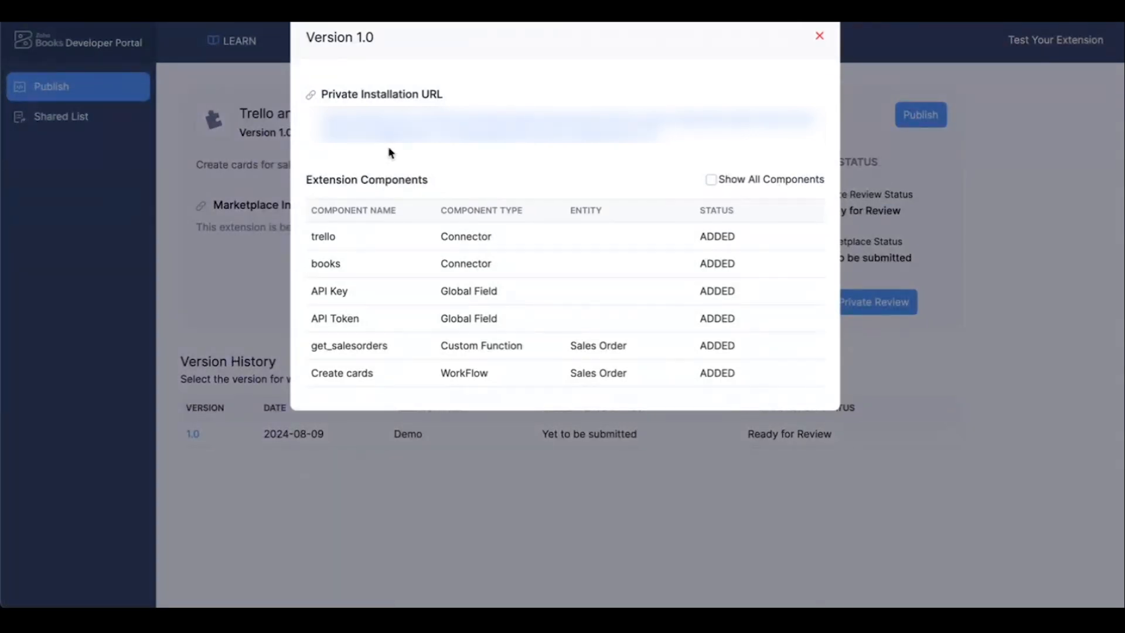
# Open the extension's private installation URL, choose the Zylker organization, agree to the terms and conditions, and continue to the connections.
pyautogui.click(525, 145)
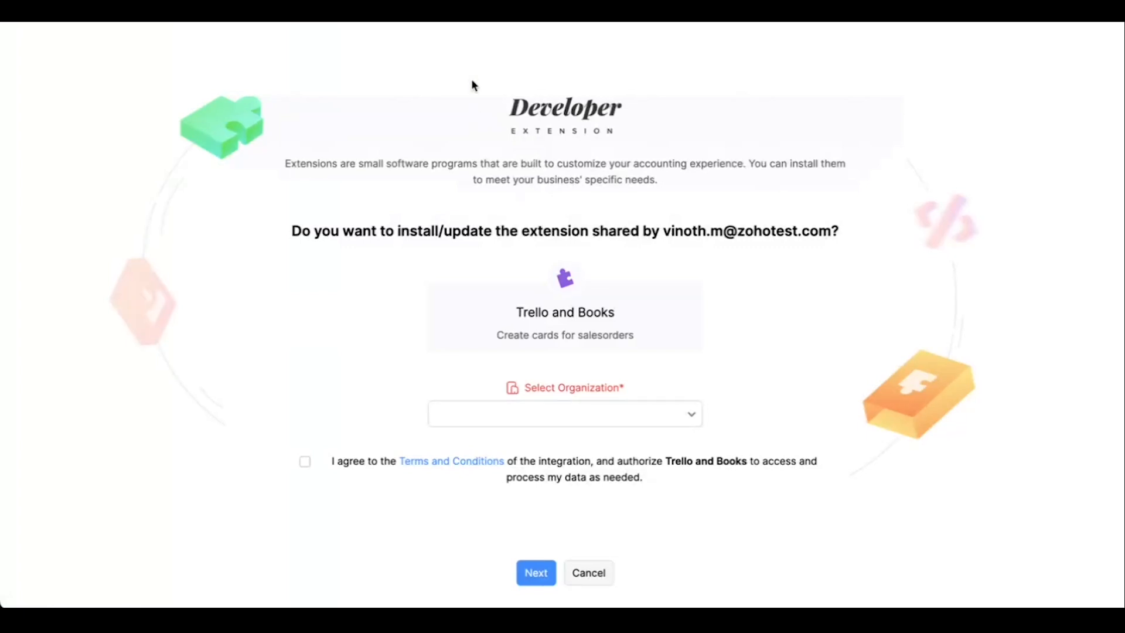
pyautogui.scroll(-1, 472, 83)
pyautogui.click(485, 382)
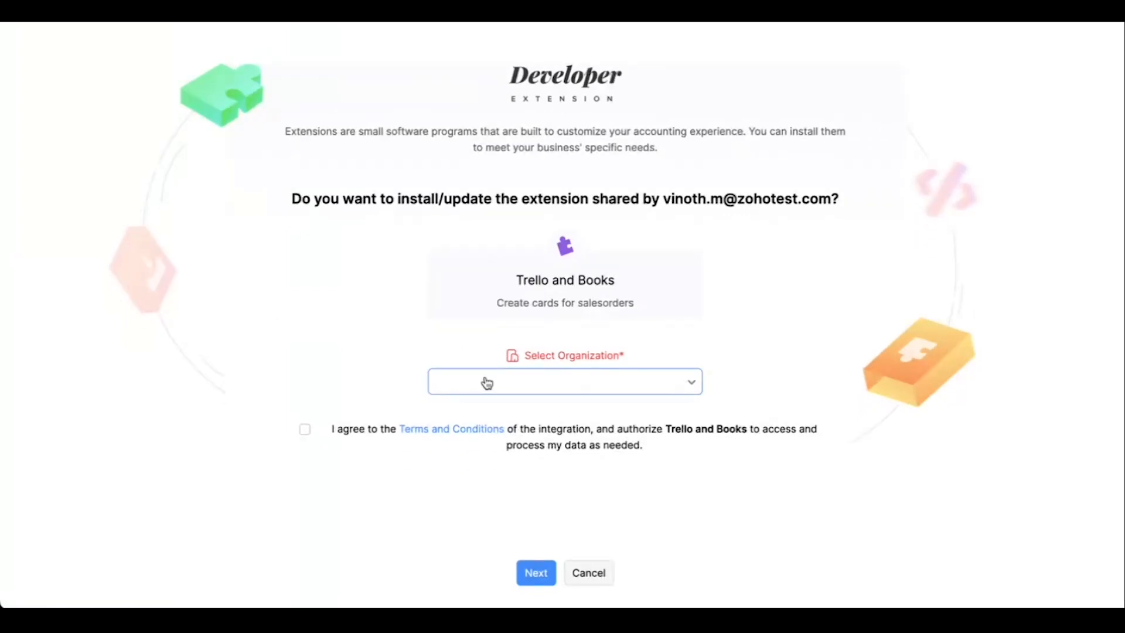
pyautogui.click(496, 458)
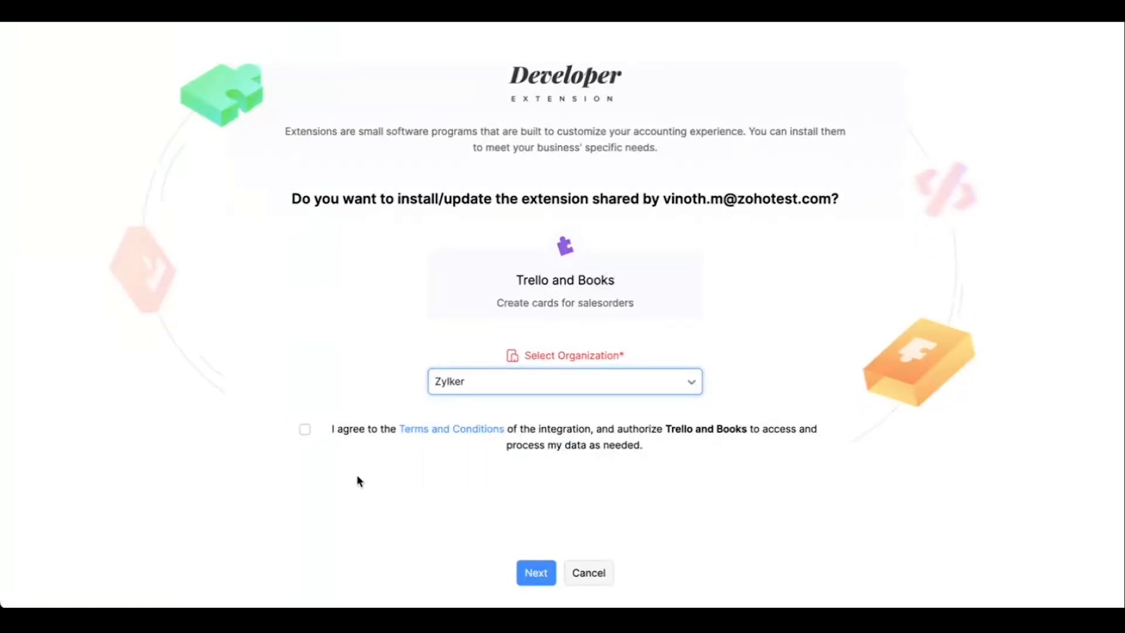
pyautogui.click(306, 431)
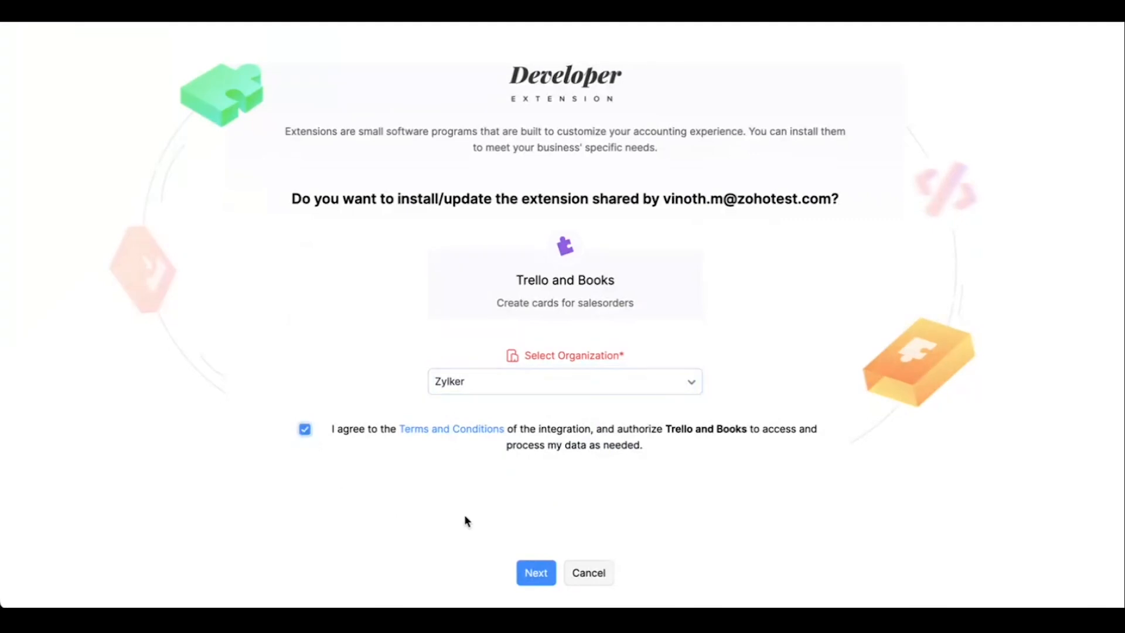
pyautogui.click(539, 573)
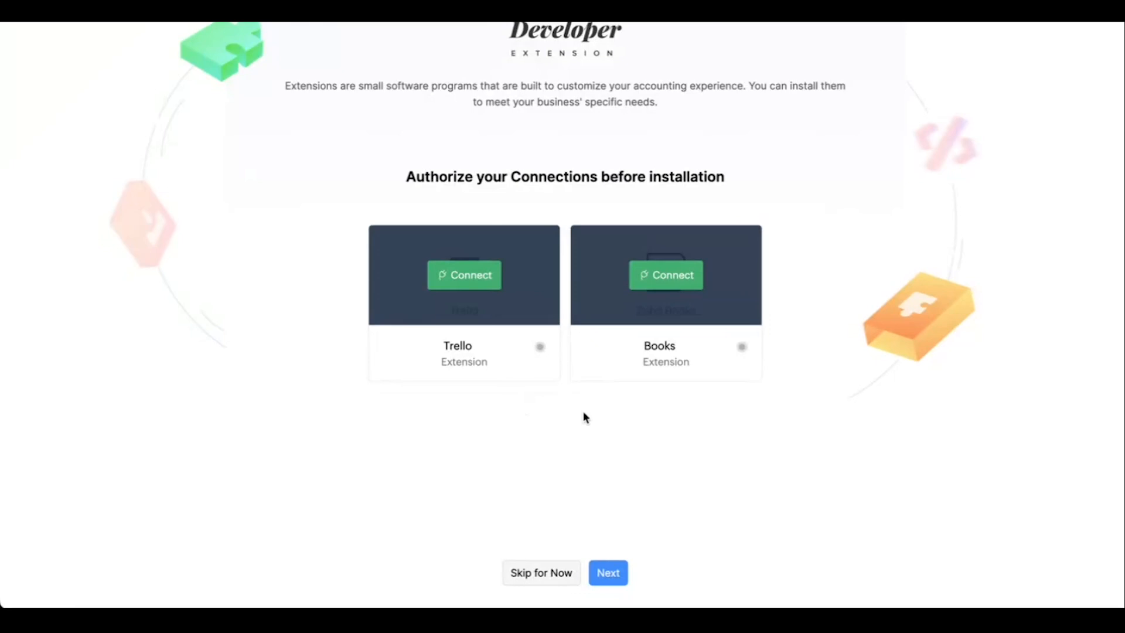
# Authorize the Trello connection and allow Zoho Flow to access the Trello account.
pyautogui.click(454, 281)
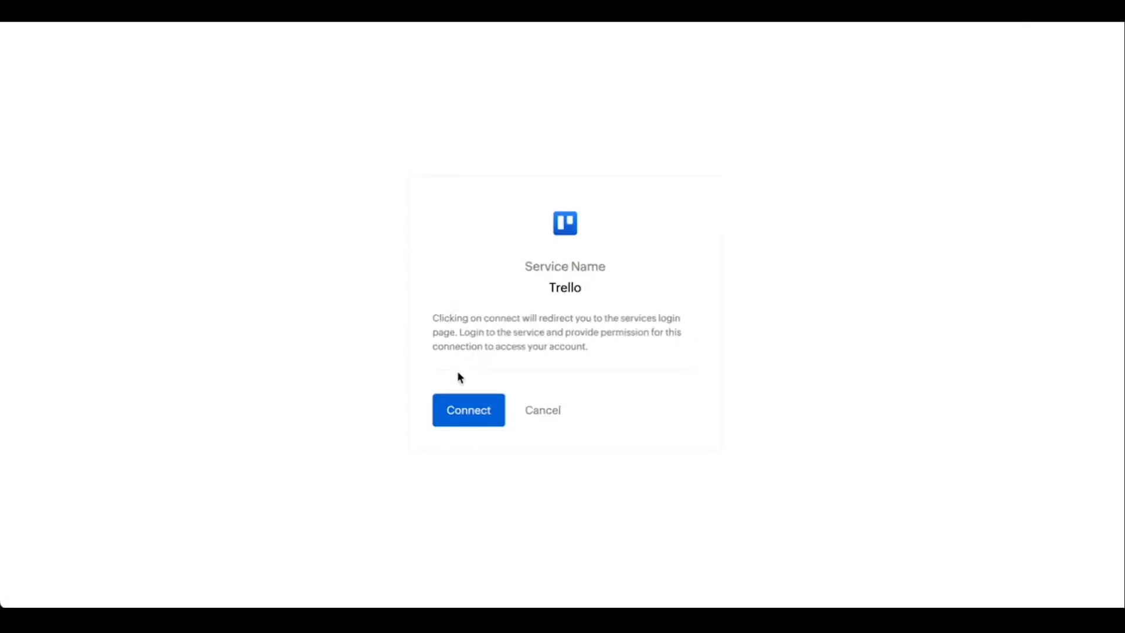
pyautogui.click(466, 409)
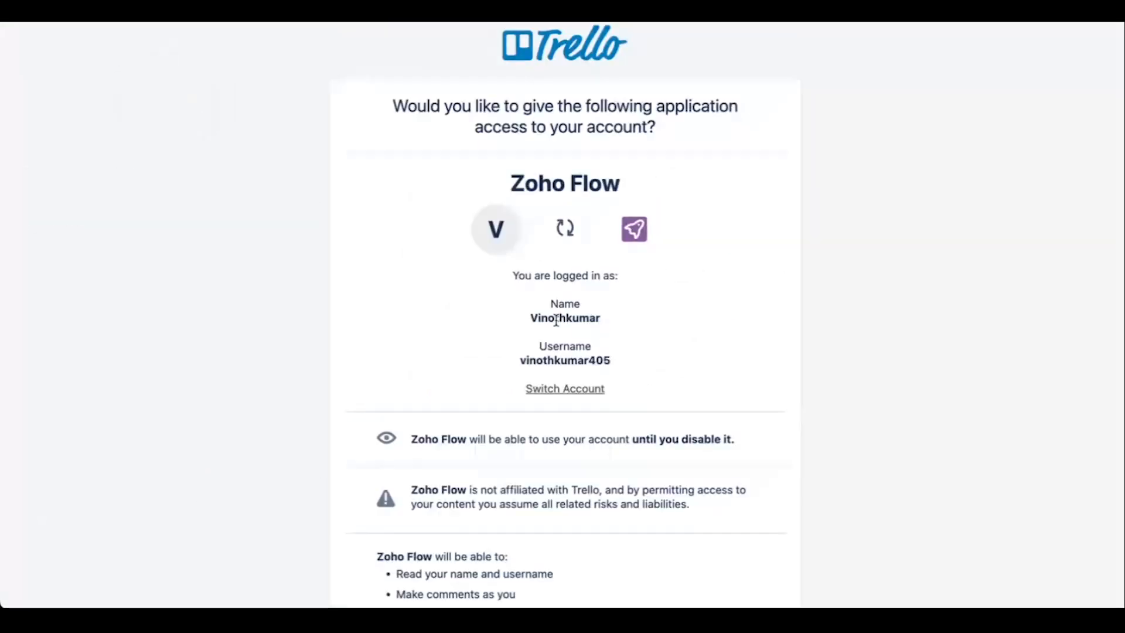
pyautogui.scroll(-5, 548, 381)
pyautogui.scroll(-4, 546, 380)
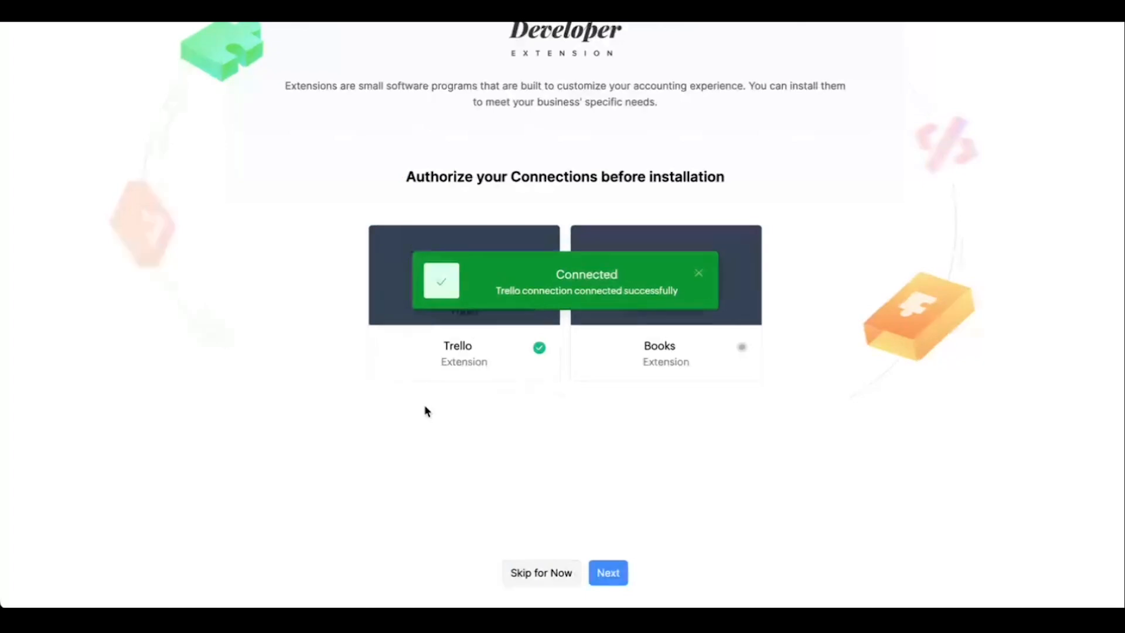
# Authorize the Books connection and accept Zoho Flow's access to sales orders and settings.
pyautogui.click(667, 274)
pyautogui.click(462, 409)
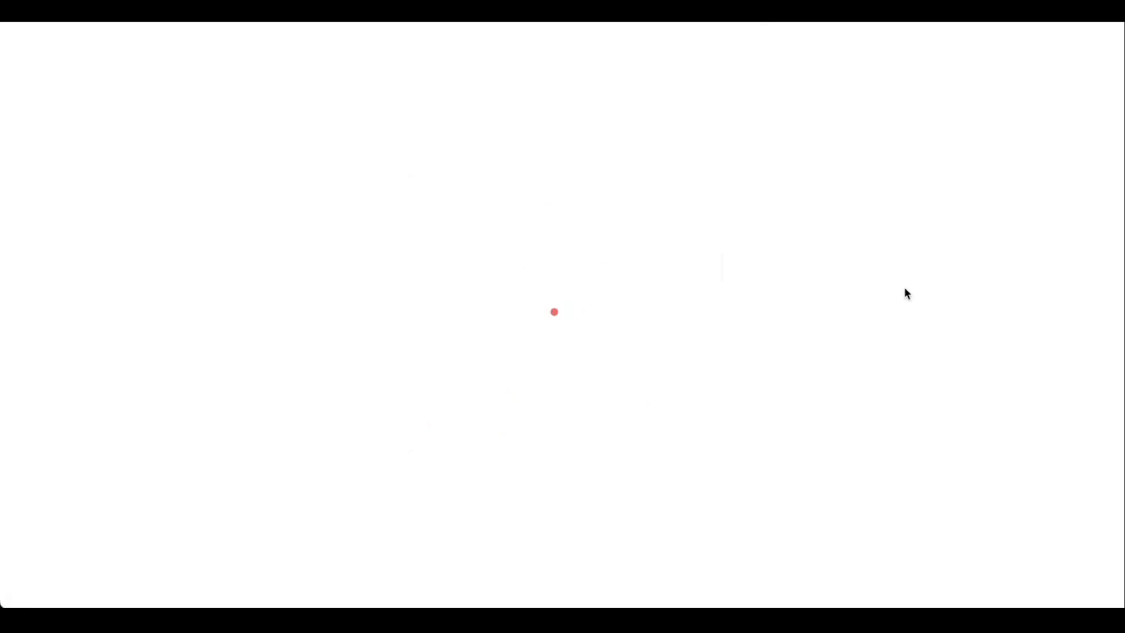
pyautogui.click(736, 305)
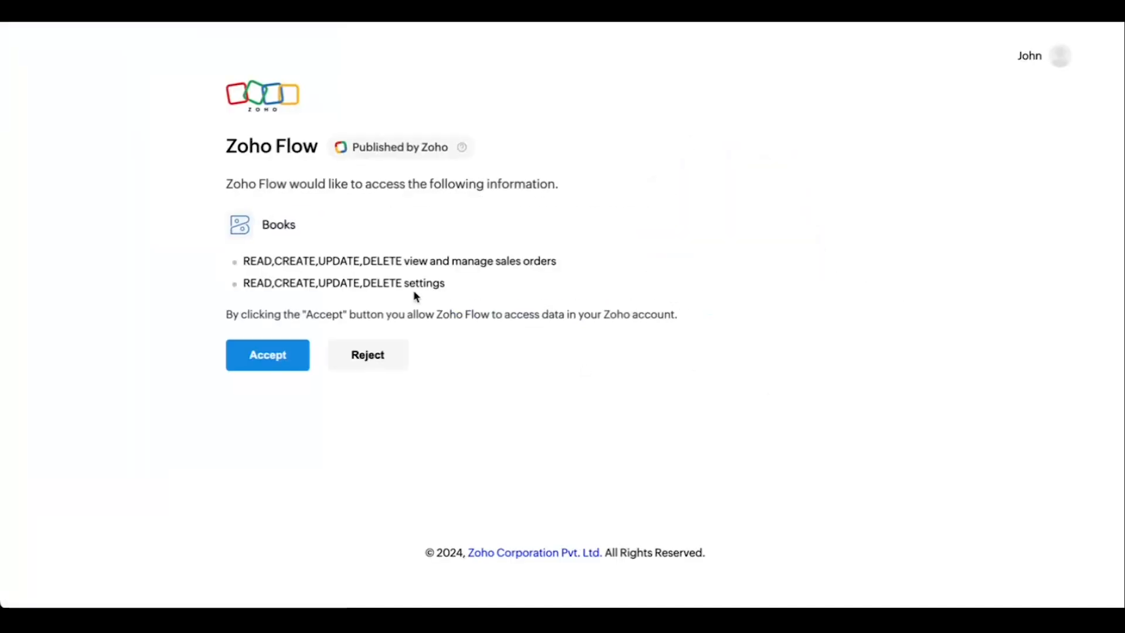
pyautogui.click(286, 357)
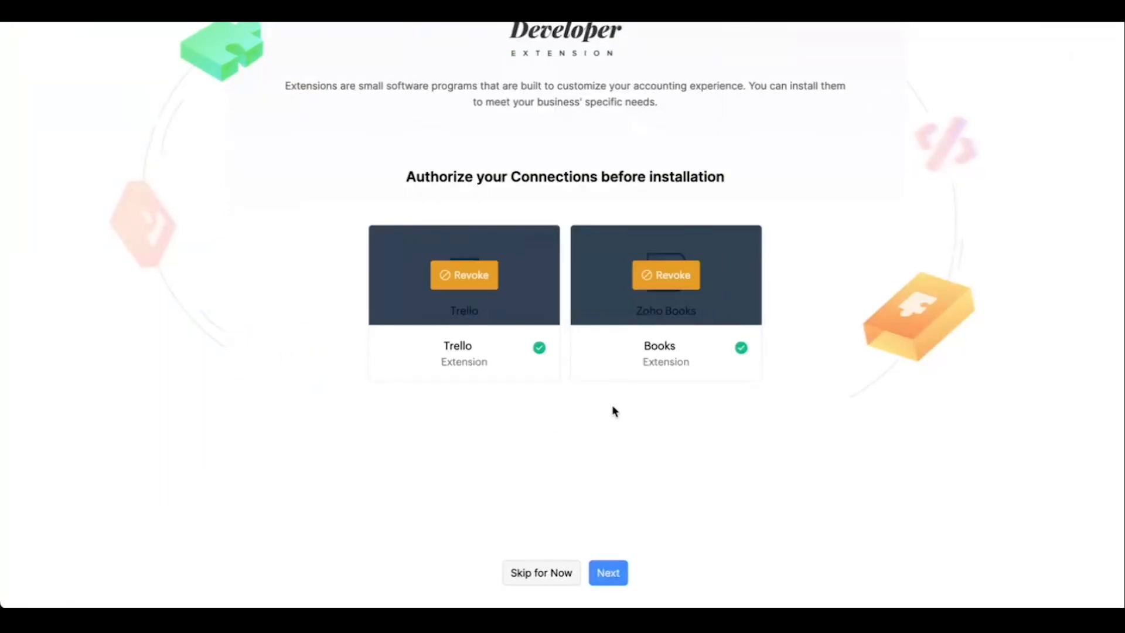
# Continue to the configuration, fill in the API Token and API Key, and install the extension.
pyautogui.click(617, 574)
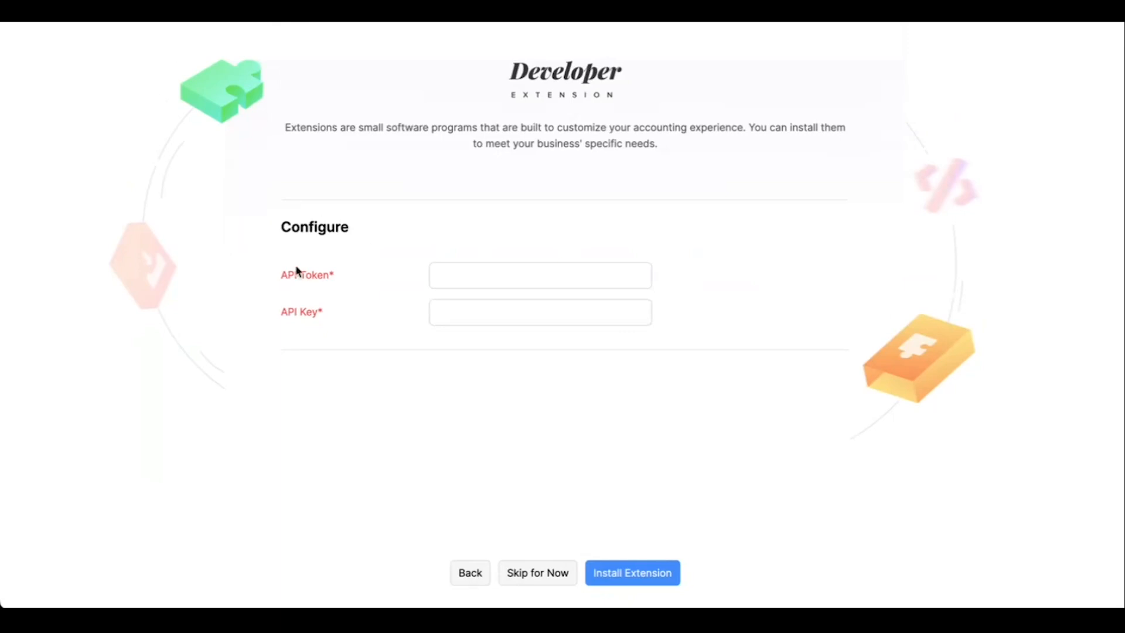
pyautogui.click(323, 310)
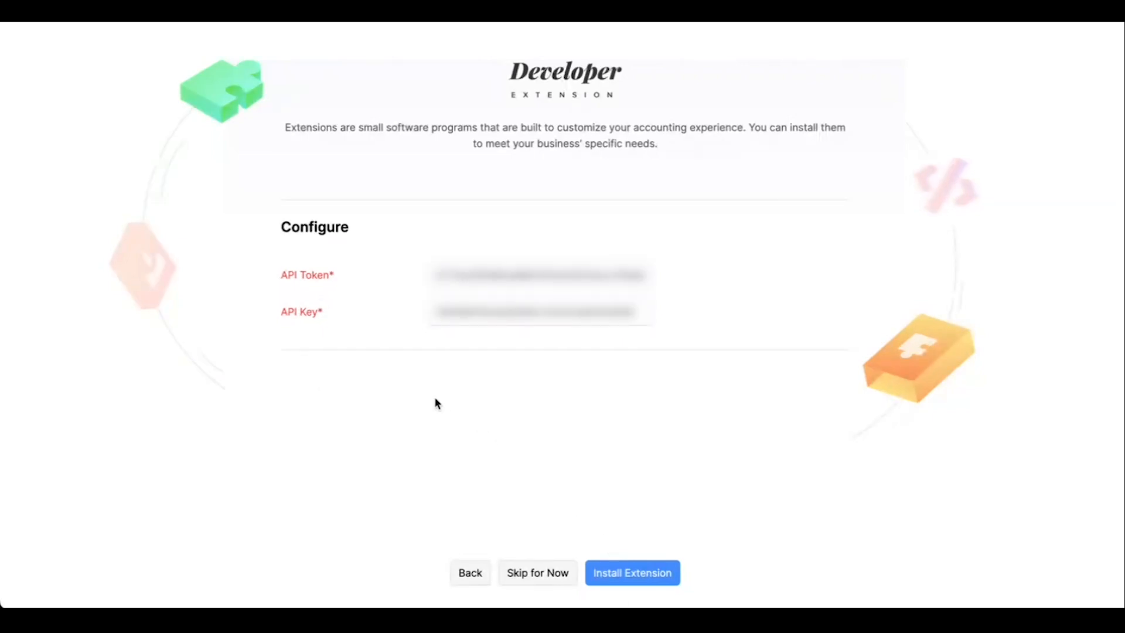
pyautogui.click(636, 577)
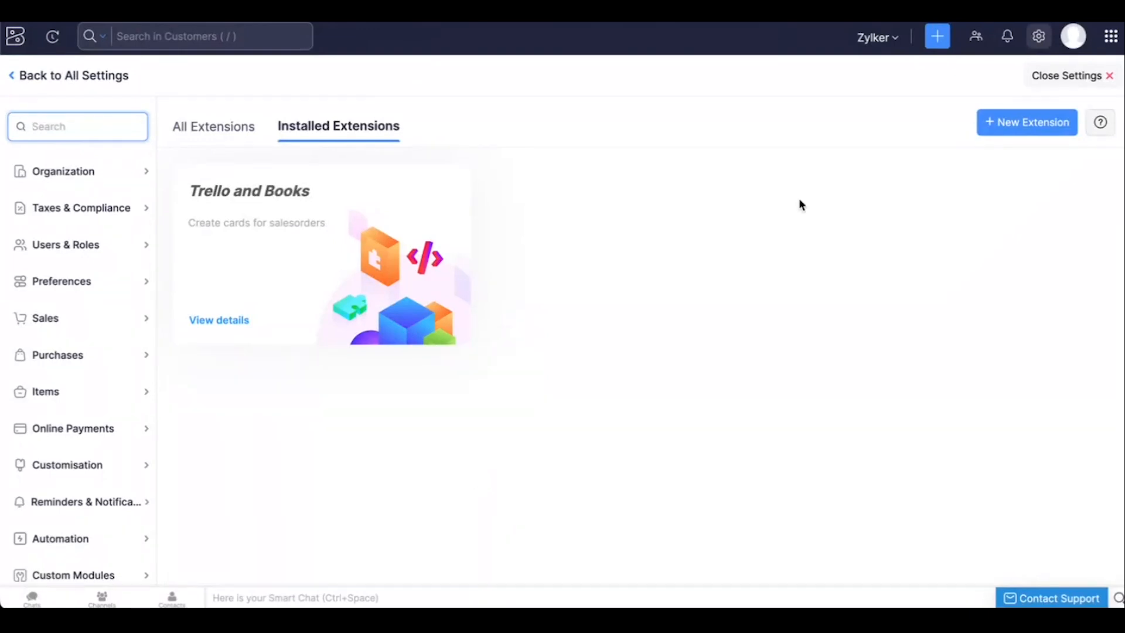
# Leave the settings and start a new sales order for the existing customer of Martin Associates.
pyautogui.click(1067, 78)
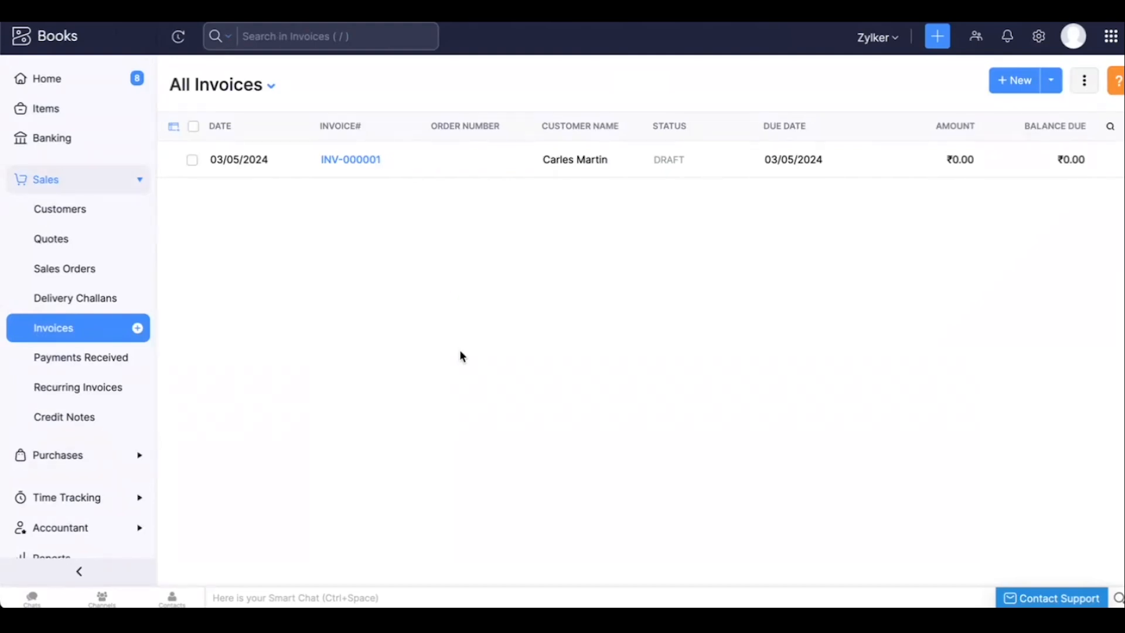
pyautogui.click(78, 268)
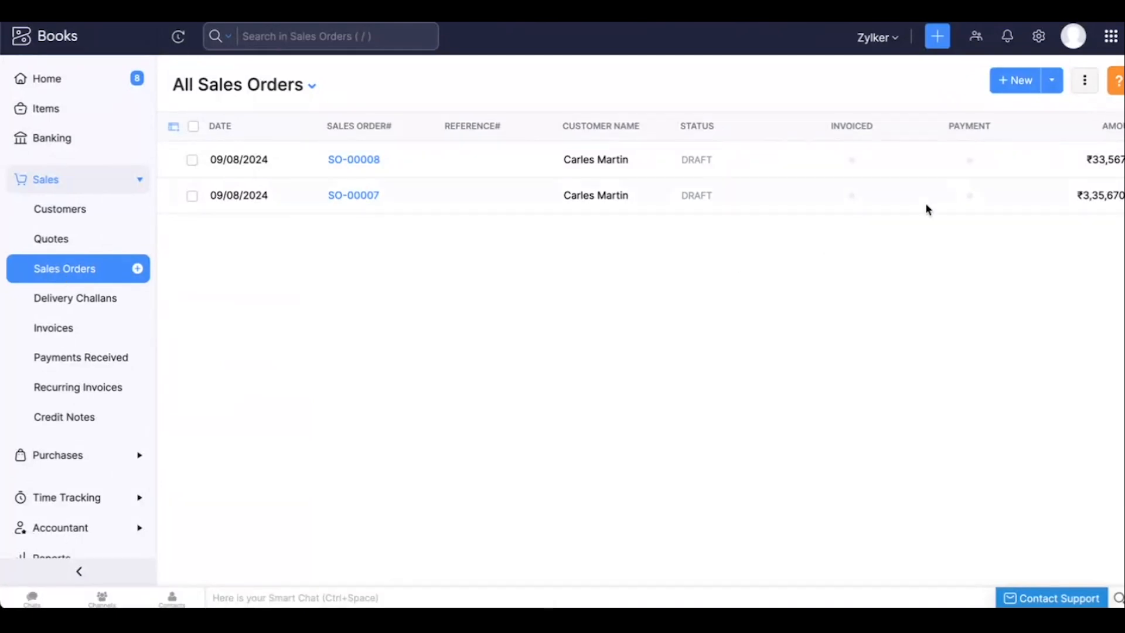
pyautogui.click(1008, 87)
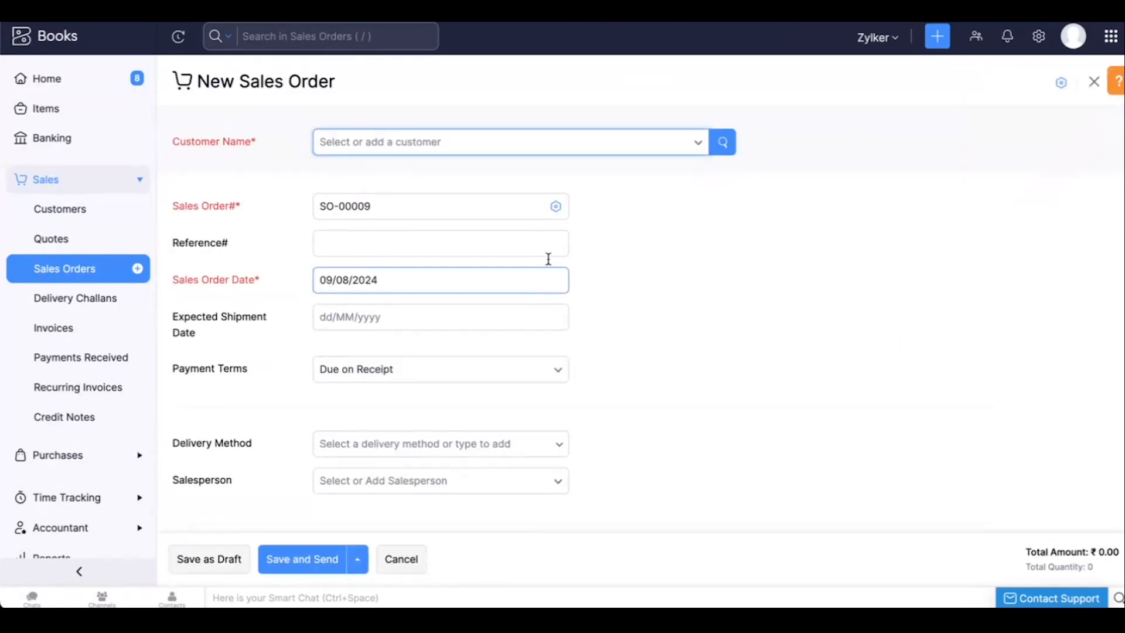
pyautogui.click(497, 148)
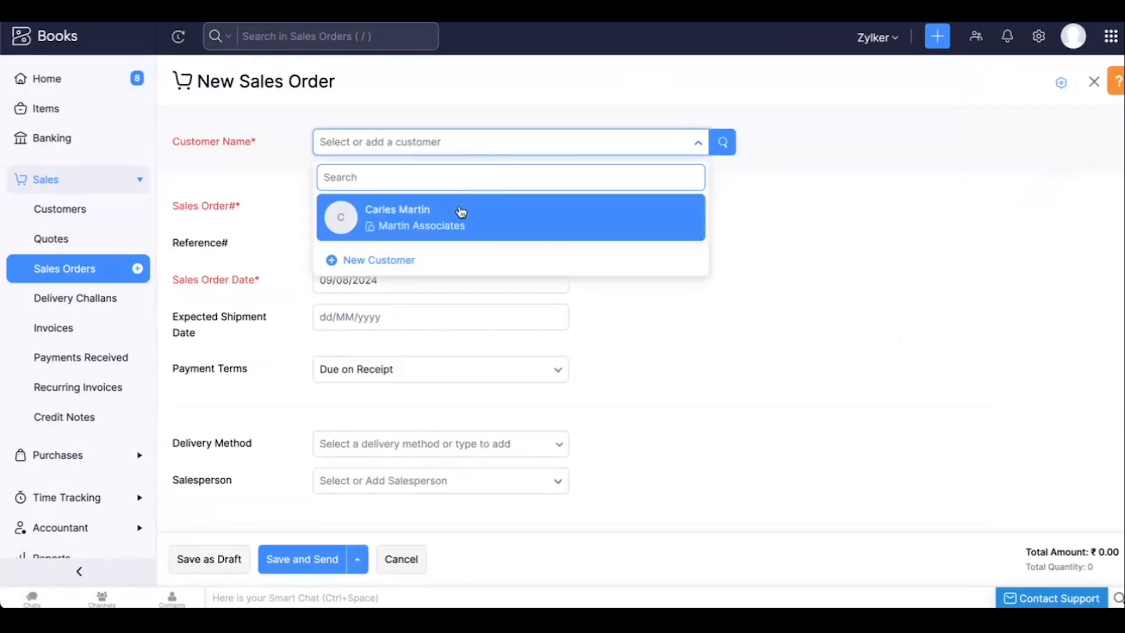
pyautogui.click(460, 212)
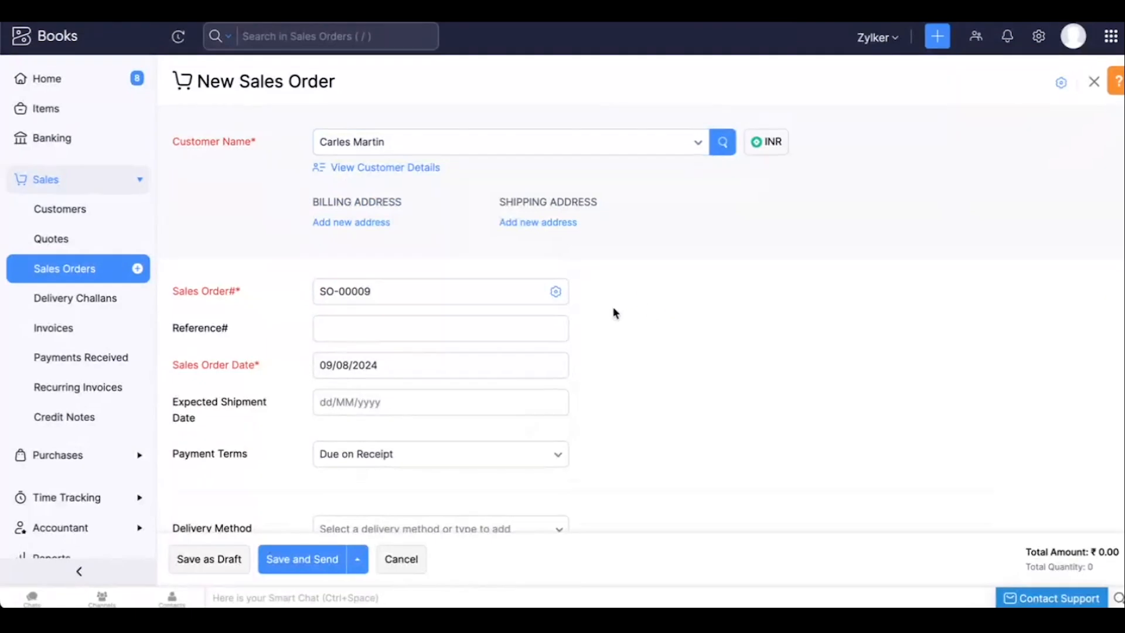
# Choose an expected shipment date for the new sales order.
pyautogui.scroll(-1, 610, 309)
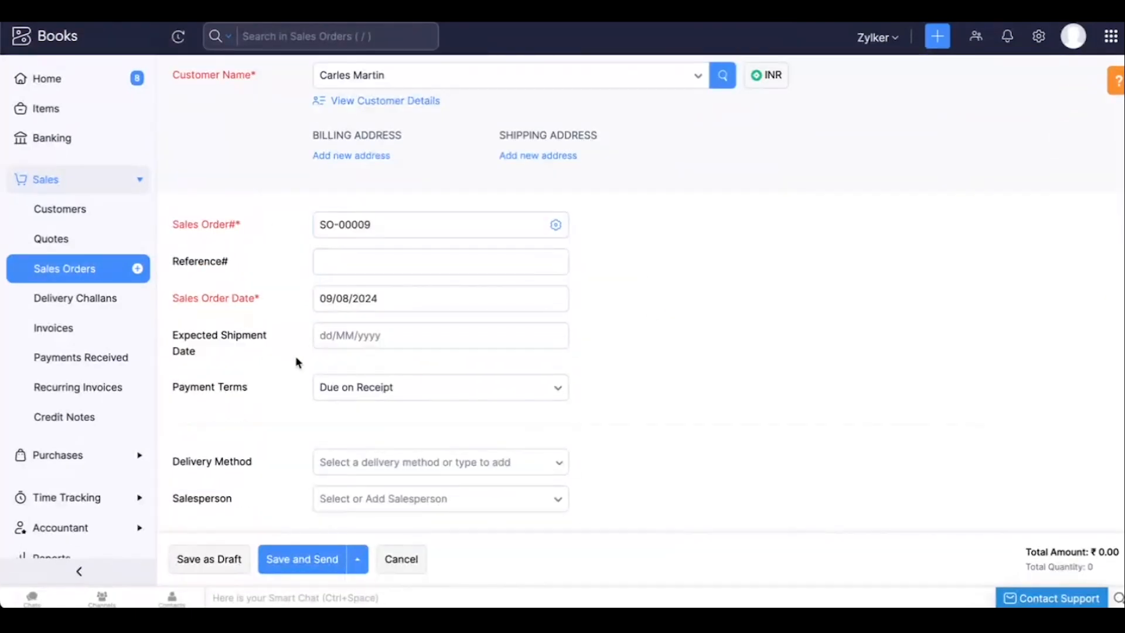
pyautogui.click(320, 335)
pyautogui.click(460, 265)
# Add the item Dell with a quantity of 10 and save the sales order as a draft.
pyautogui.scroll(-5, 698, 354)
pyautogui.click(392, 306)
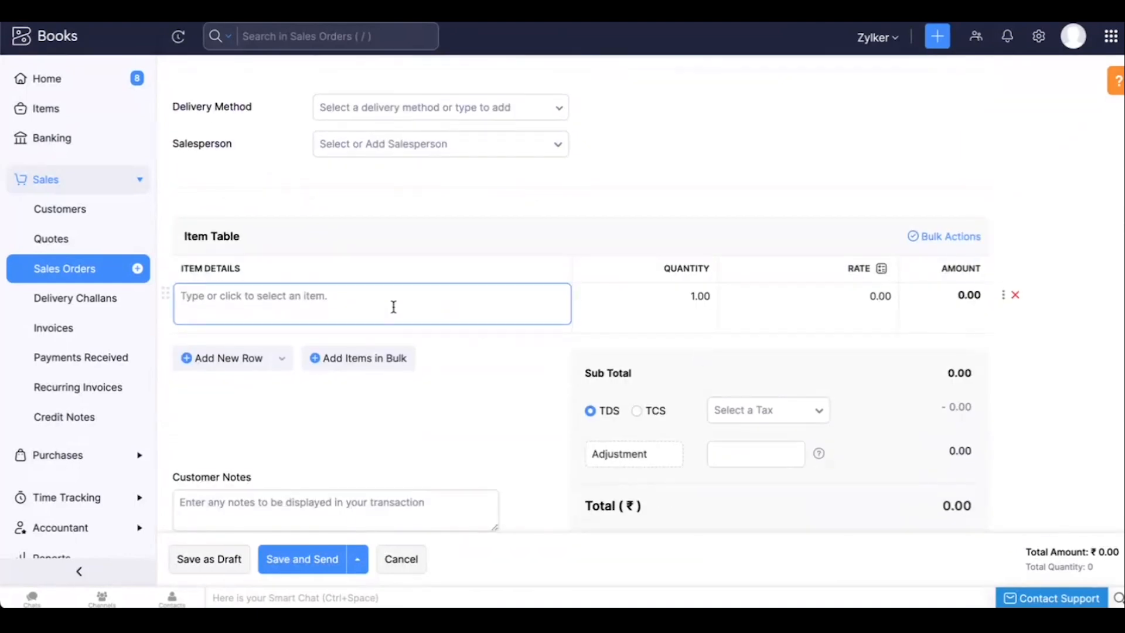
pyautogui.click(334, 359)
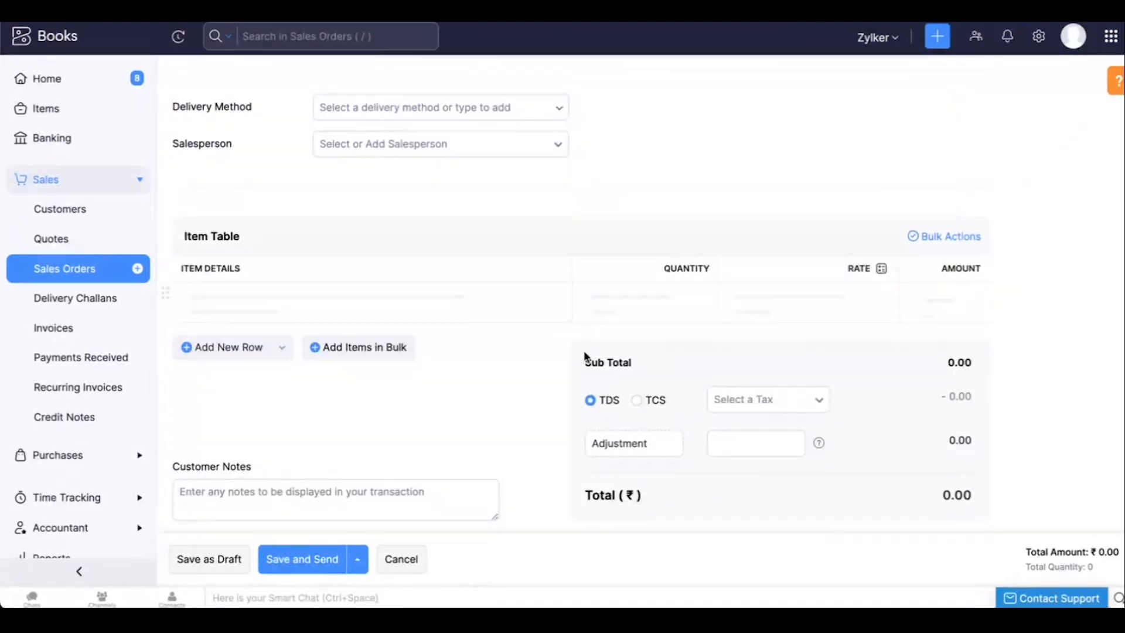
pyautogui.click(695, 294)
pyautogui.write('0')
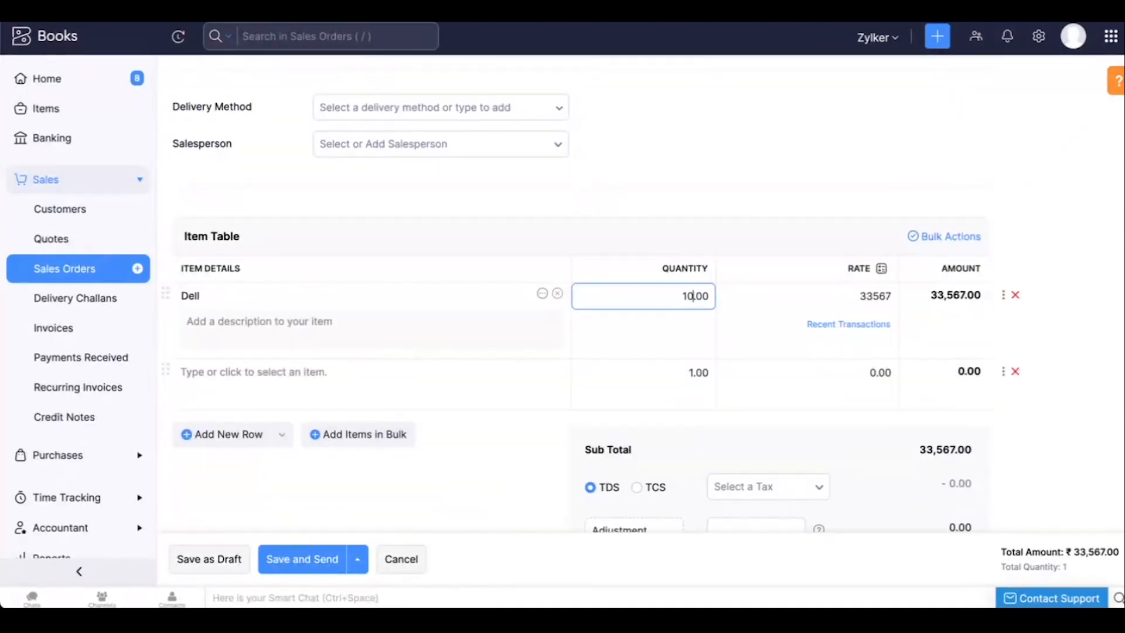
pyautogui.click(511, 453)
pyautogui.scroll(-2, 513, 454)
pyautogui.scroll(-5, 512, 454)
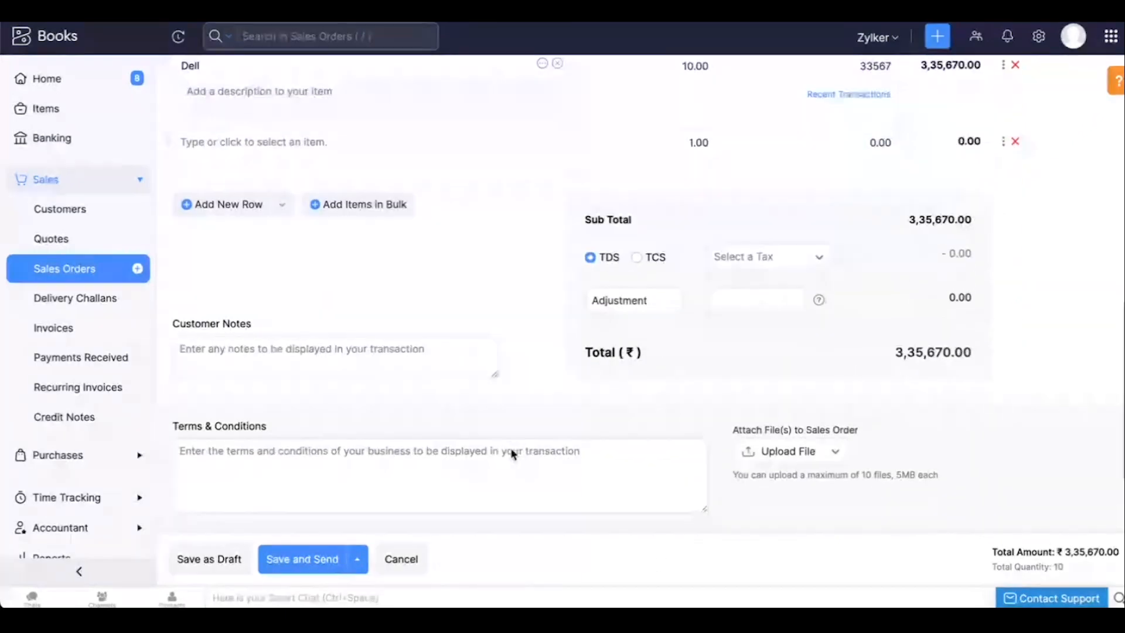
pyautogui.click(218, 567)
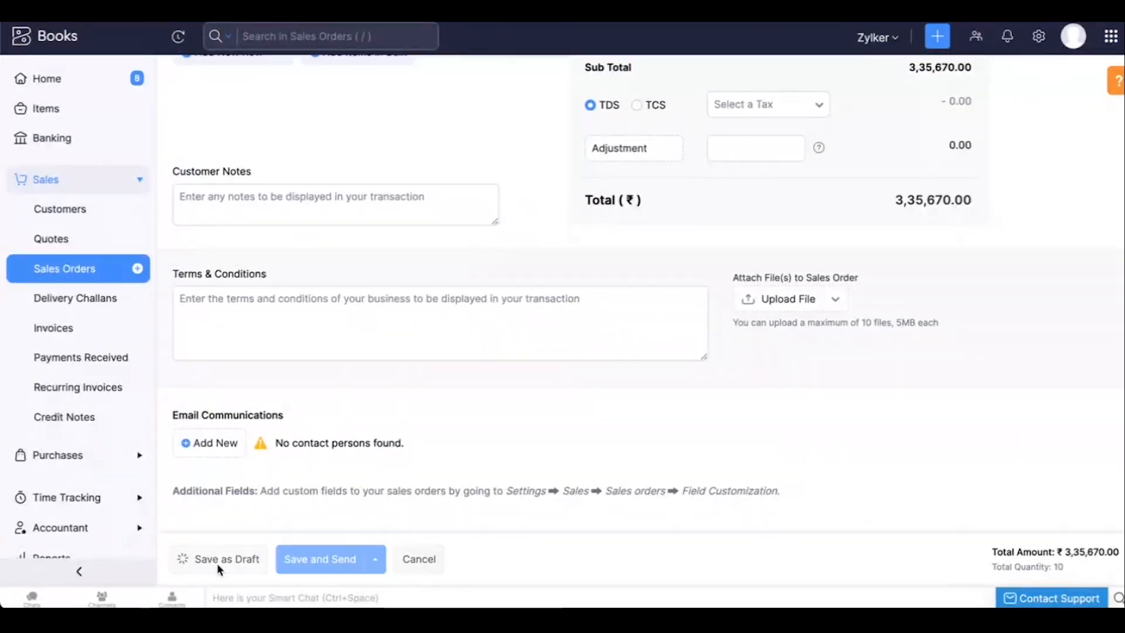